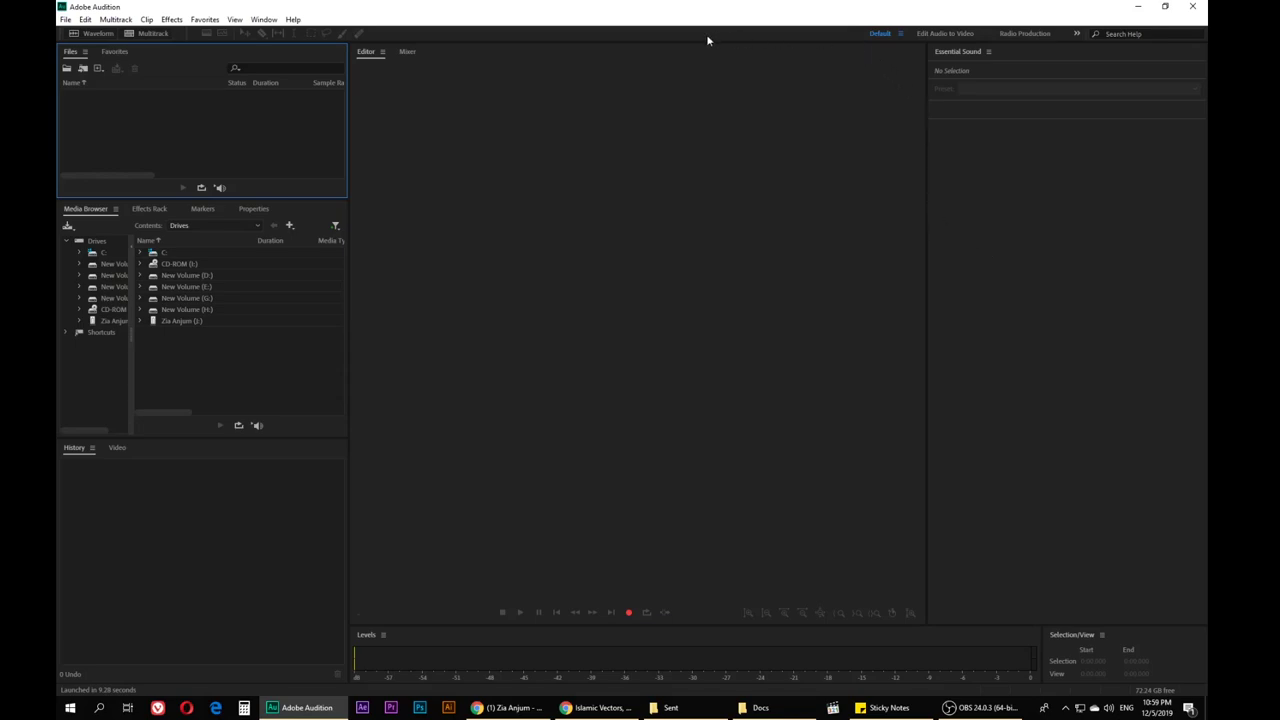
# Switch to the Classic workspace and enlarge the Files panel downward.
pyautogui.click(1078, 34)
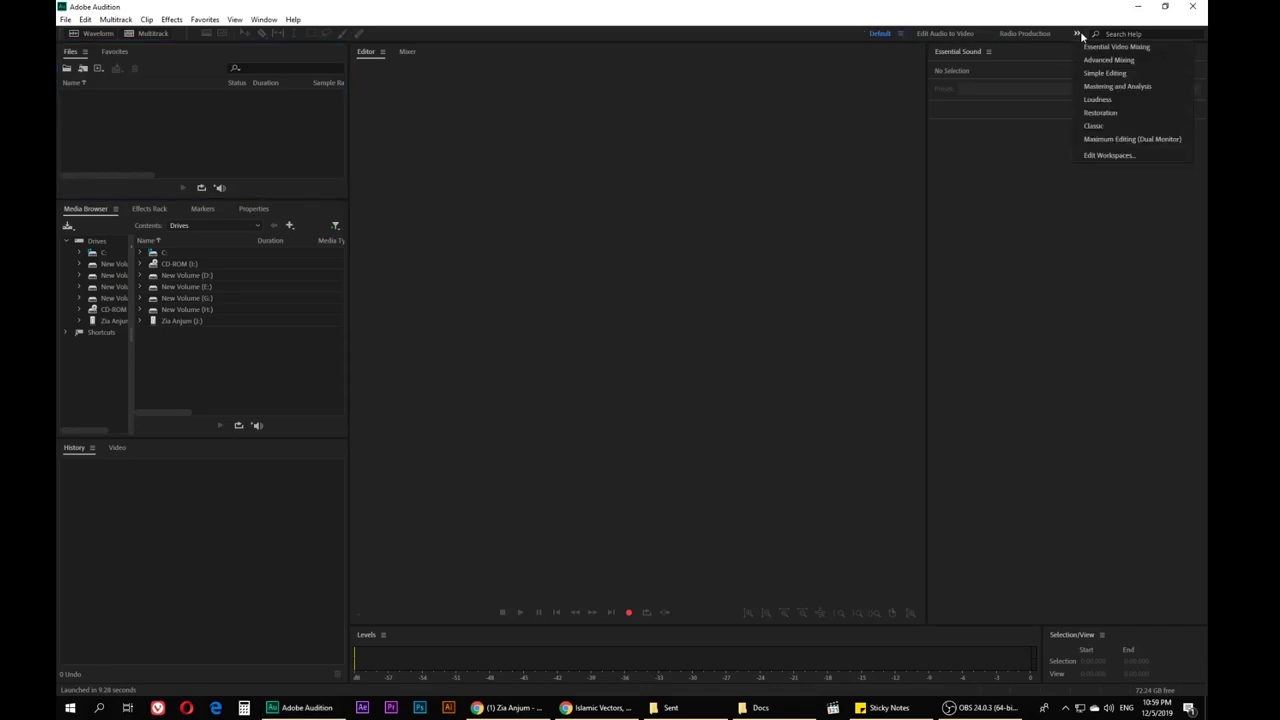
pyautogui.click(1100, 127)
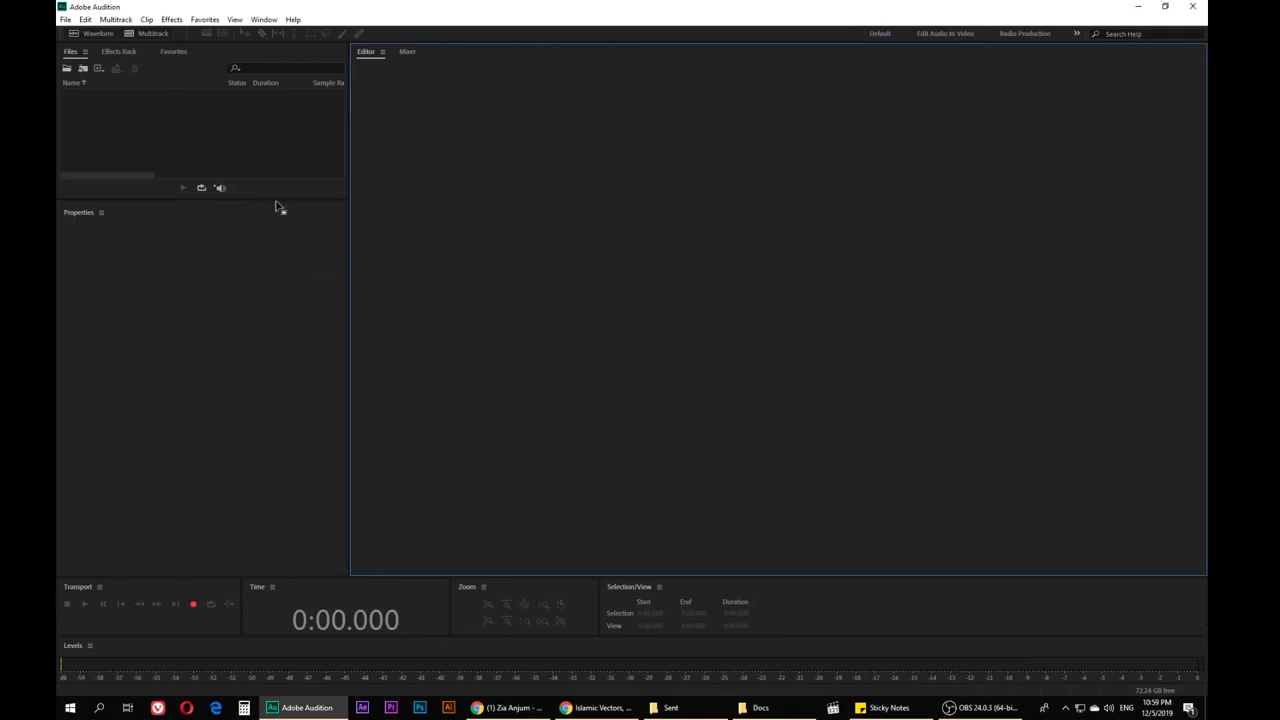
pyautogui.moveTo(275, 203); pyautogui.dragTo(273, 364)
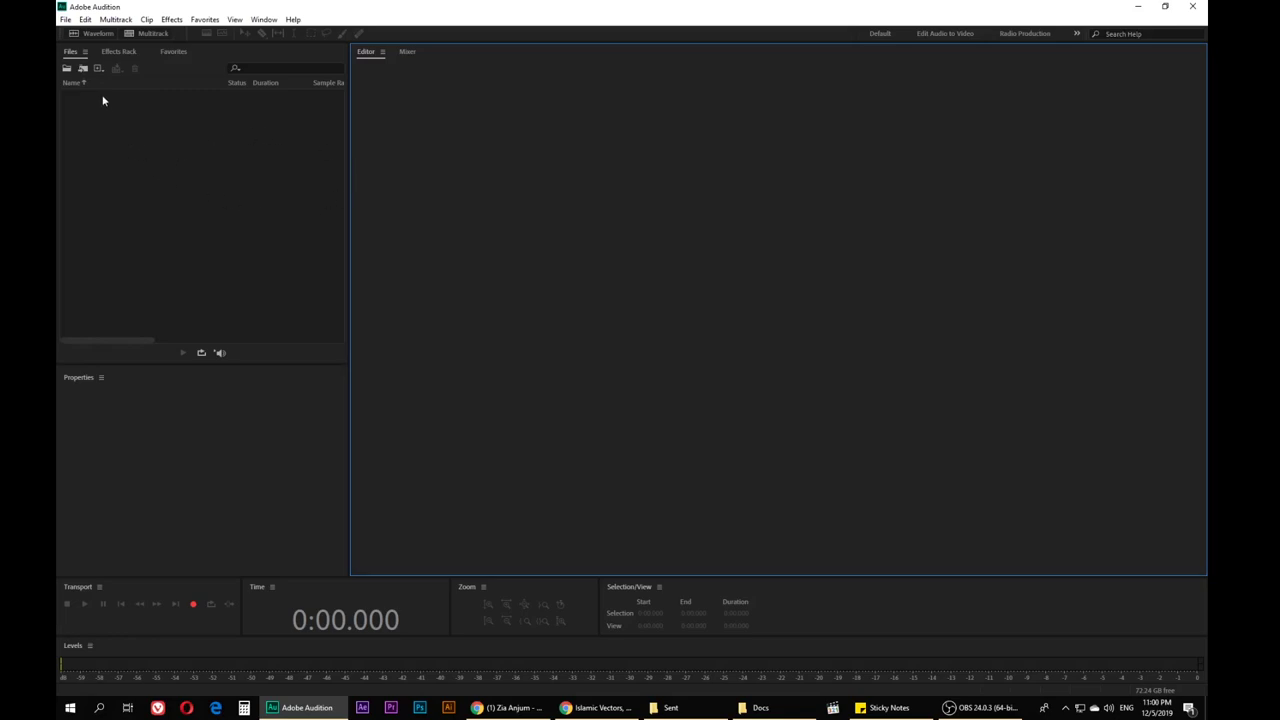
# Check the default input and output device choices in the Audio Hardware preferences and accept the dialog.
pyautogui.click(85, 19)
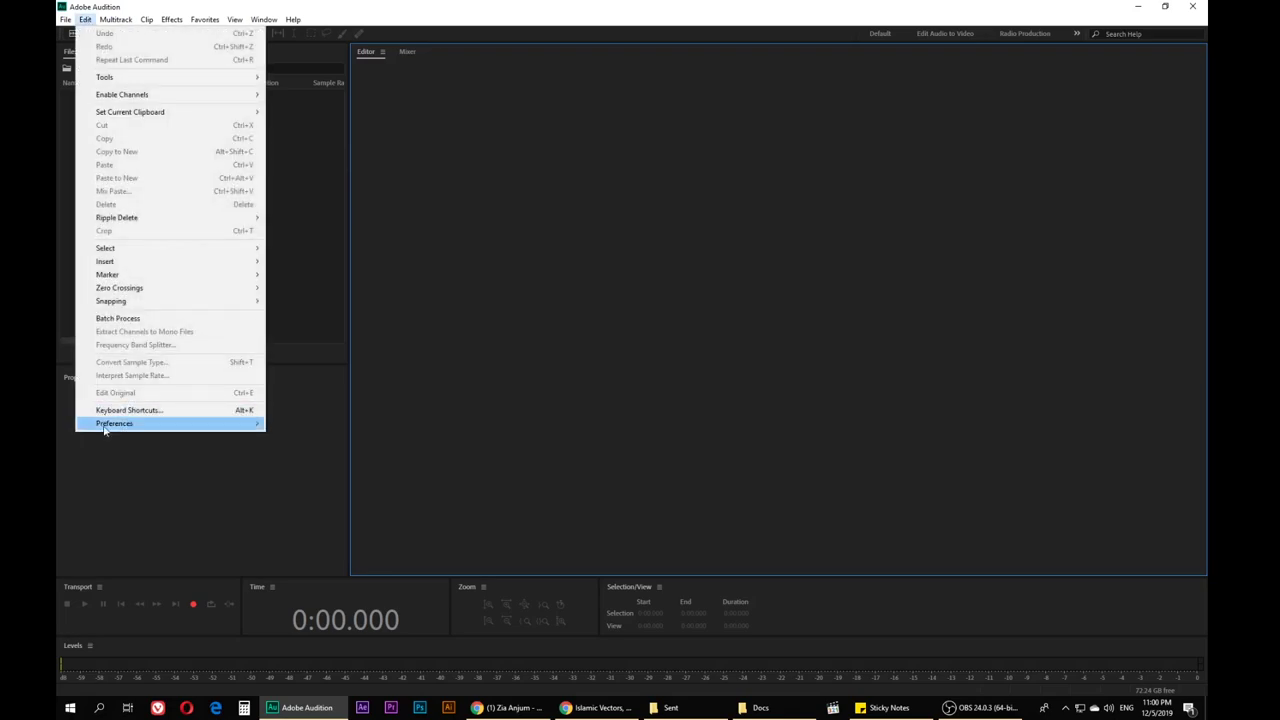
pyautogui.moveTo(123, 428)
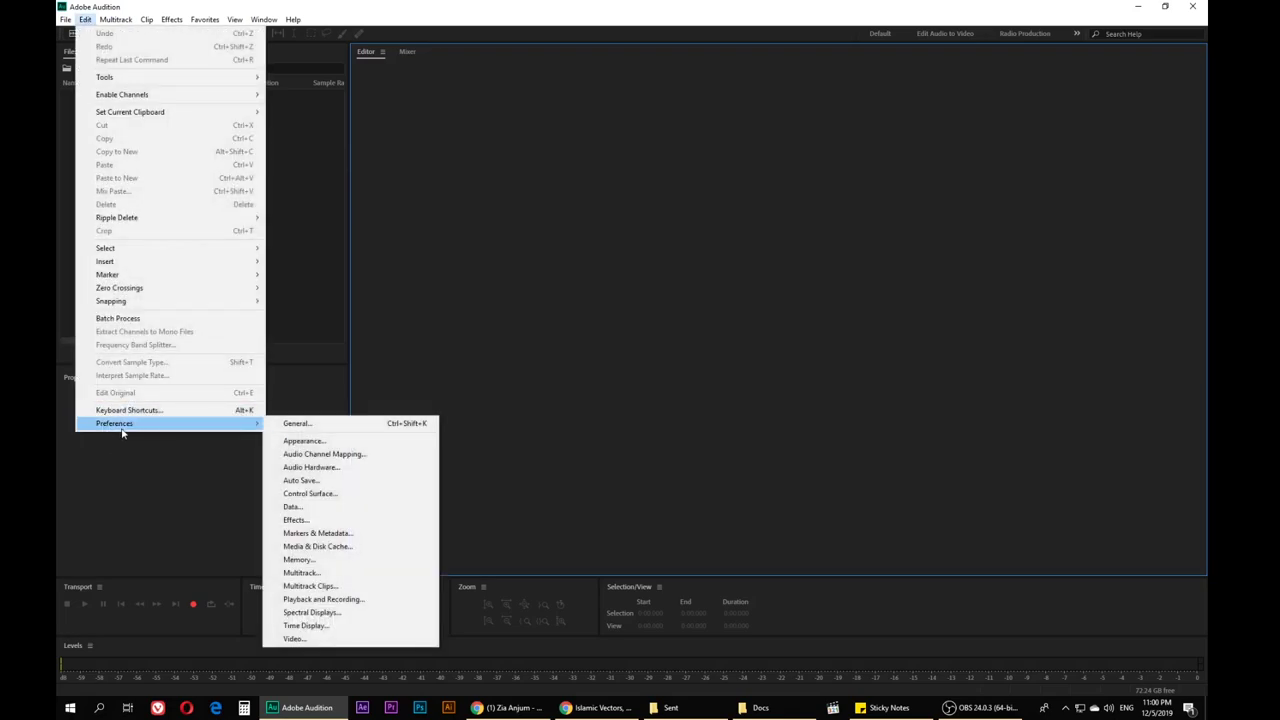
pyautogui.click(321, 474)
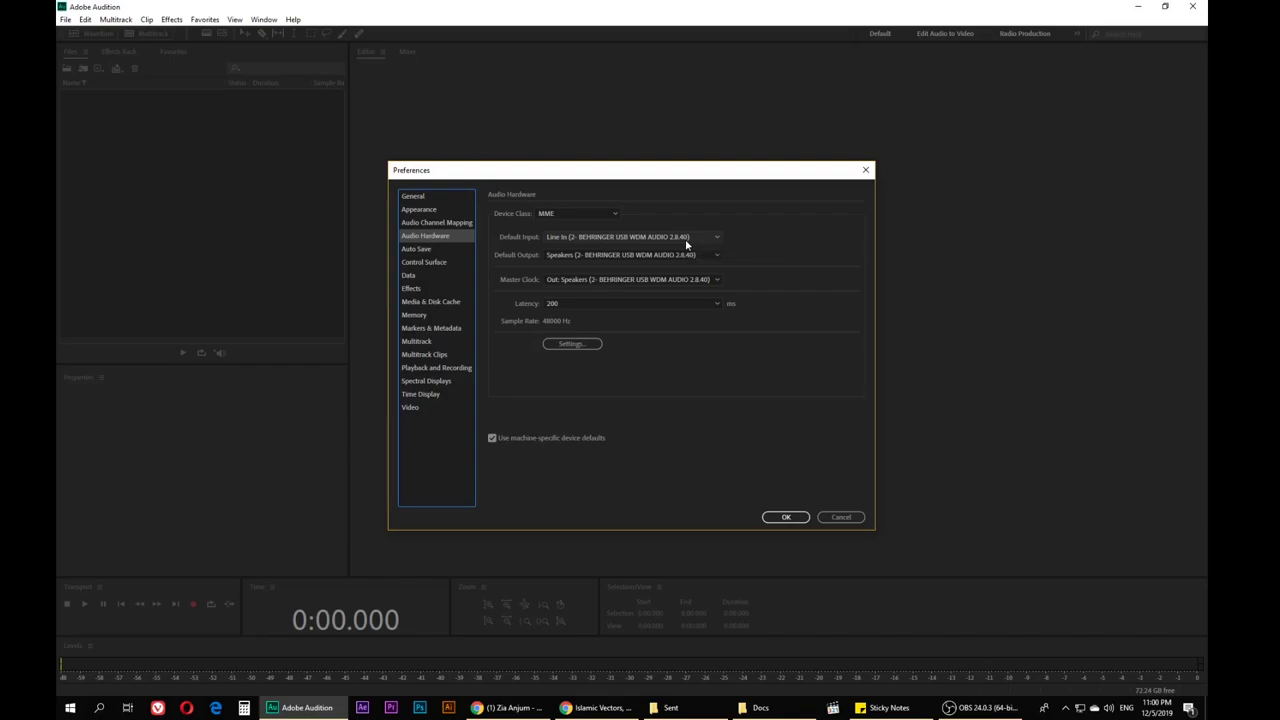
pyautogui.click(579, 237)
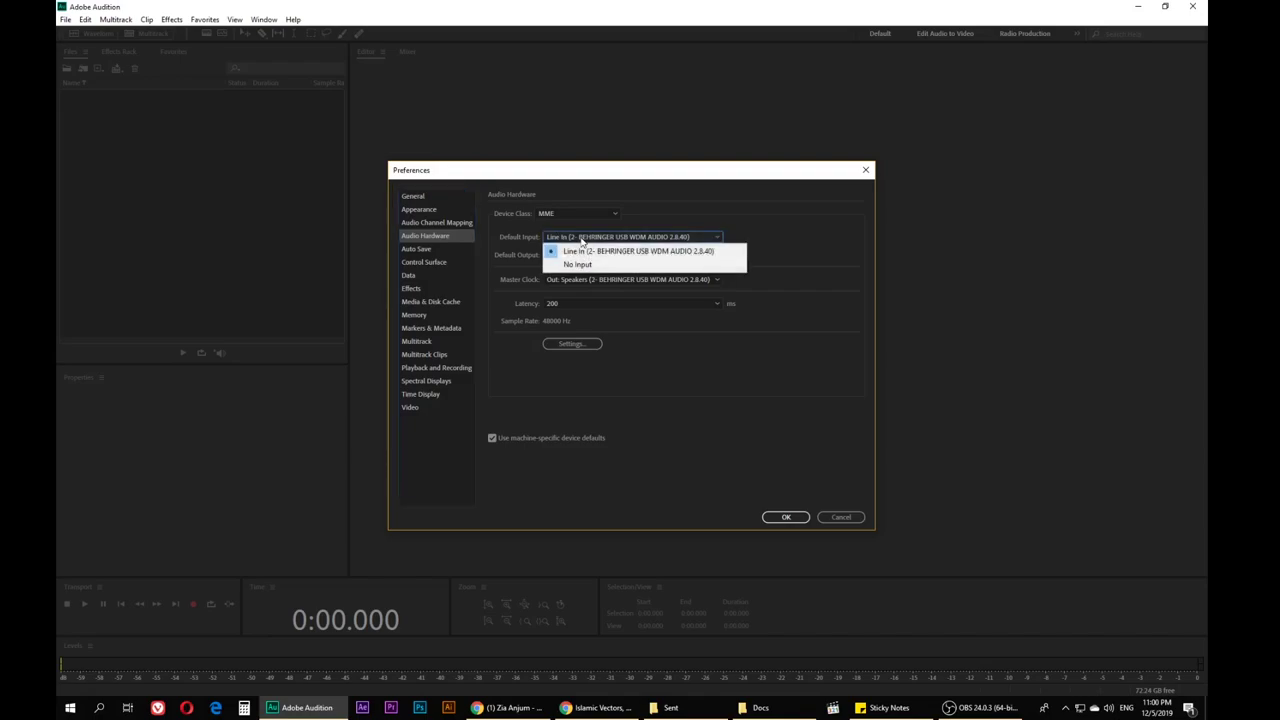
pyautogui.click(581, 241)
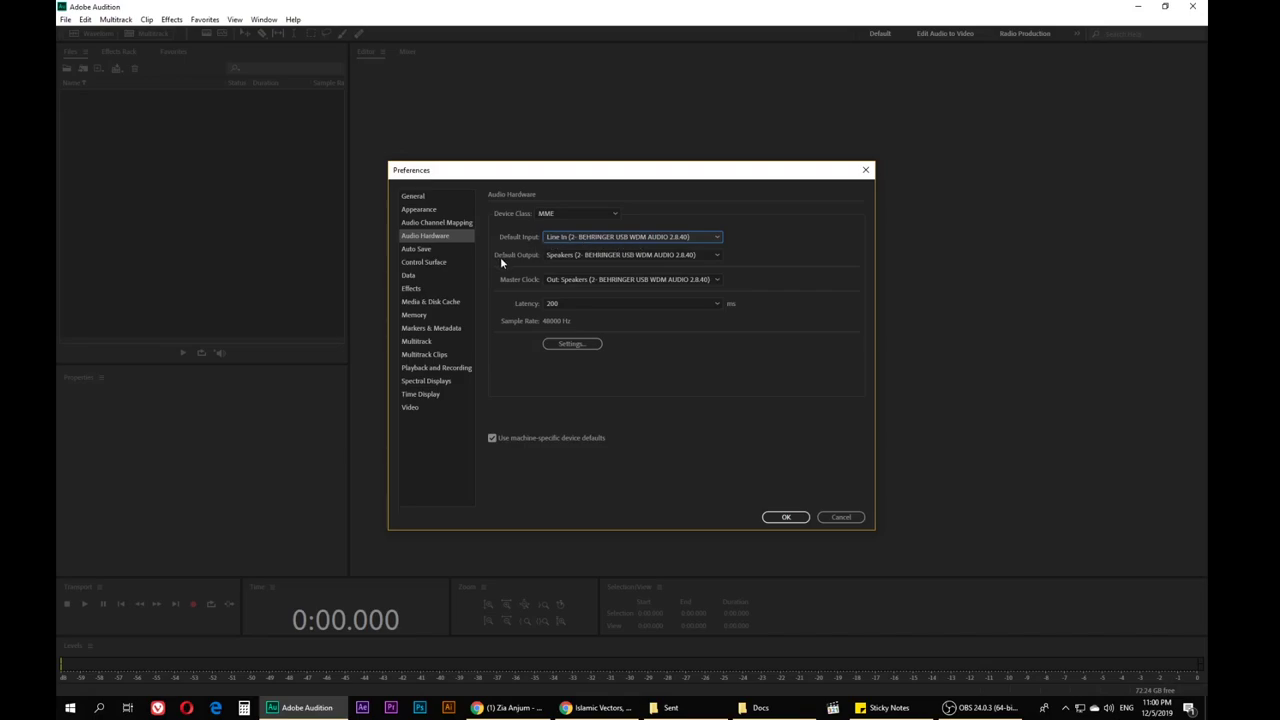
pyautogui.click(690, 256)
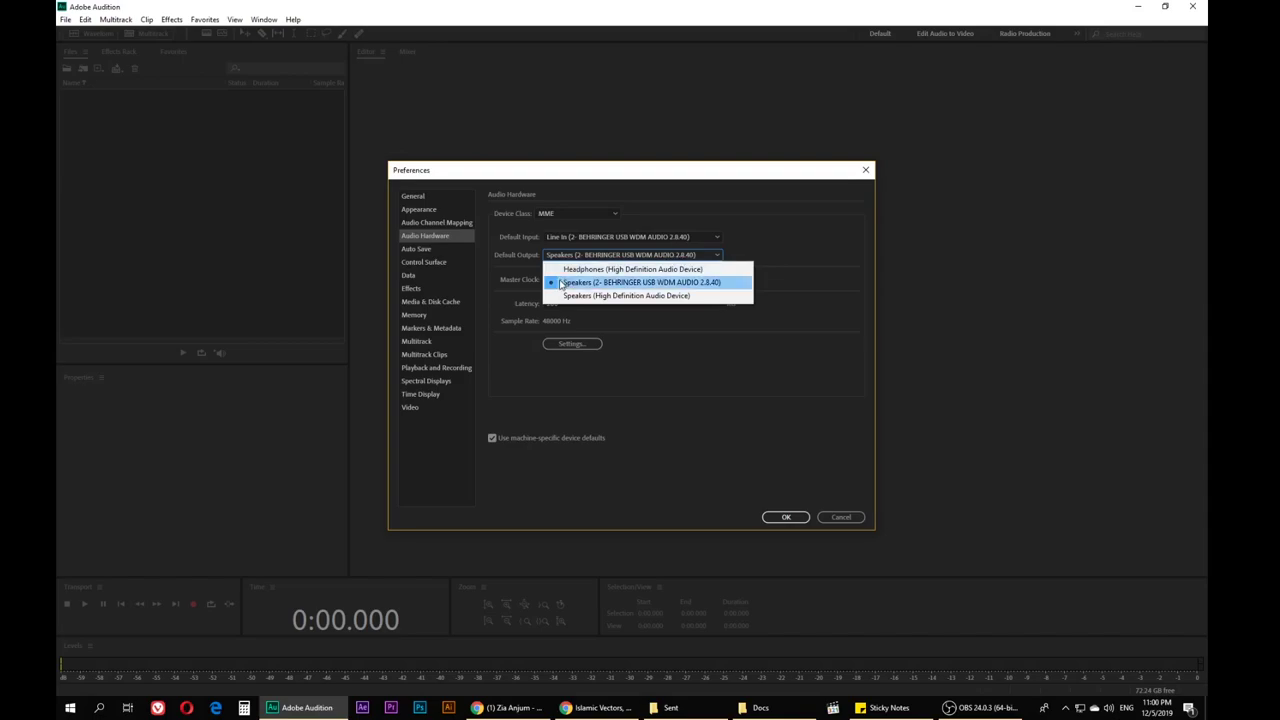
pyautogui.click(716, 256)
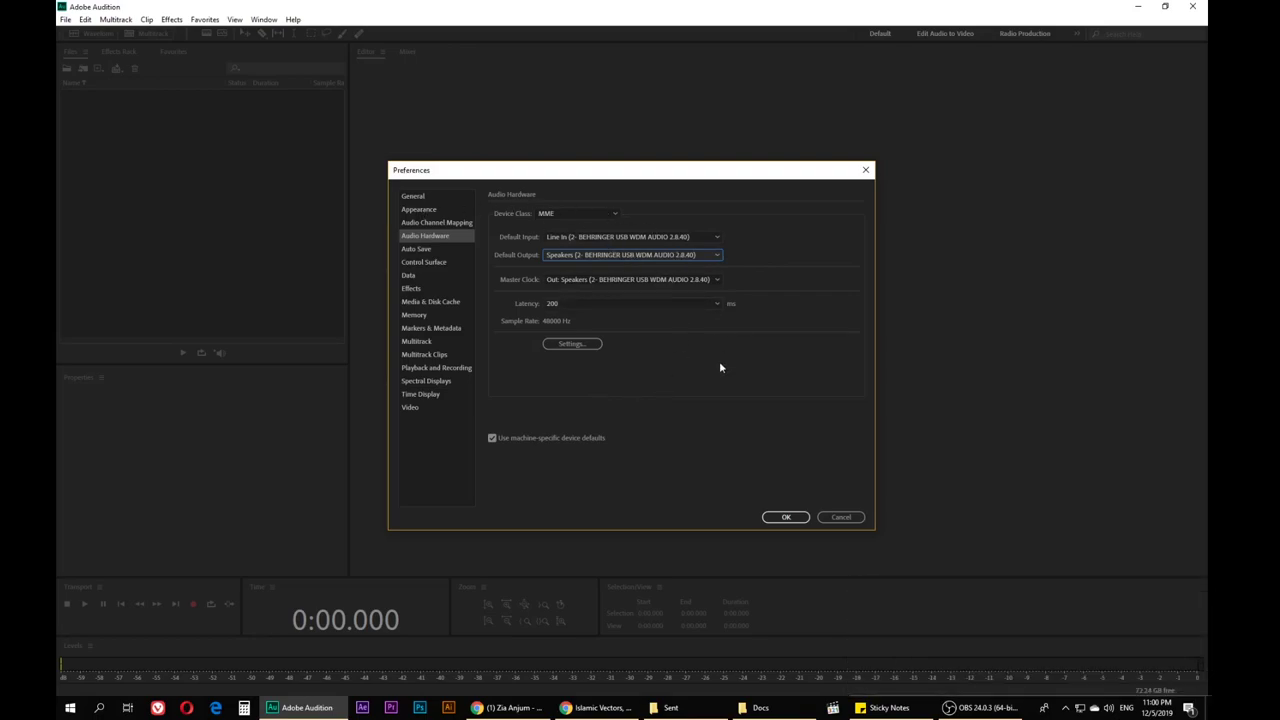
pyautogui.click(785, 518)
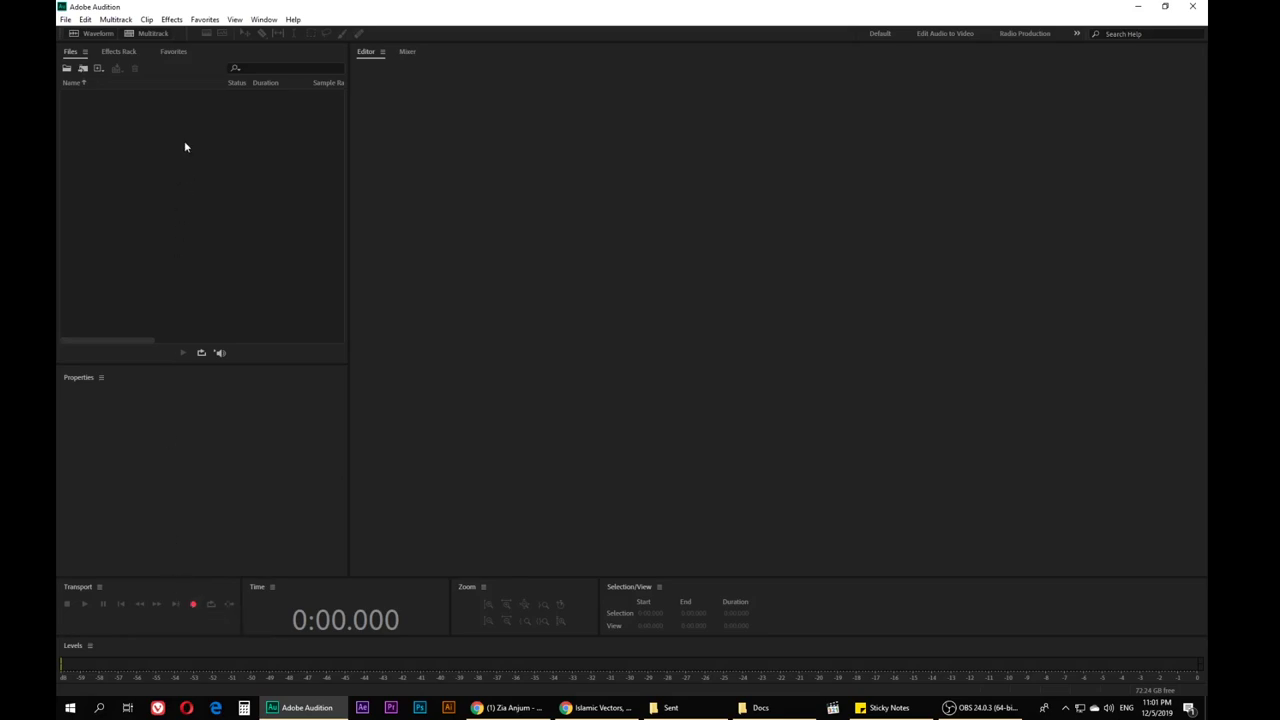
# Create a new audio file with a 44100 Hz sample rate, Mono channels and 16-bit depth.
pyautogui.click(123, 137)
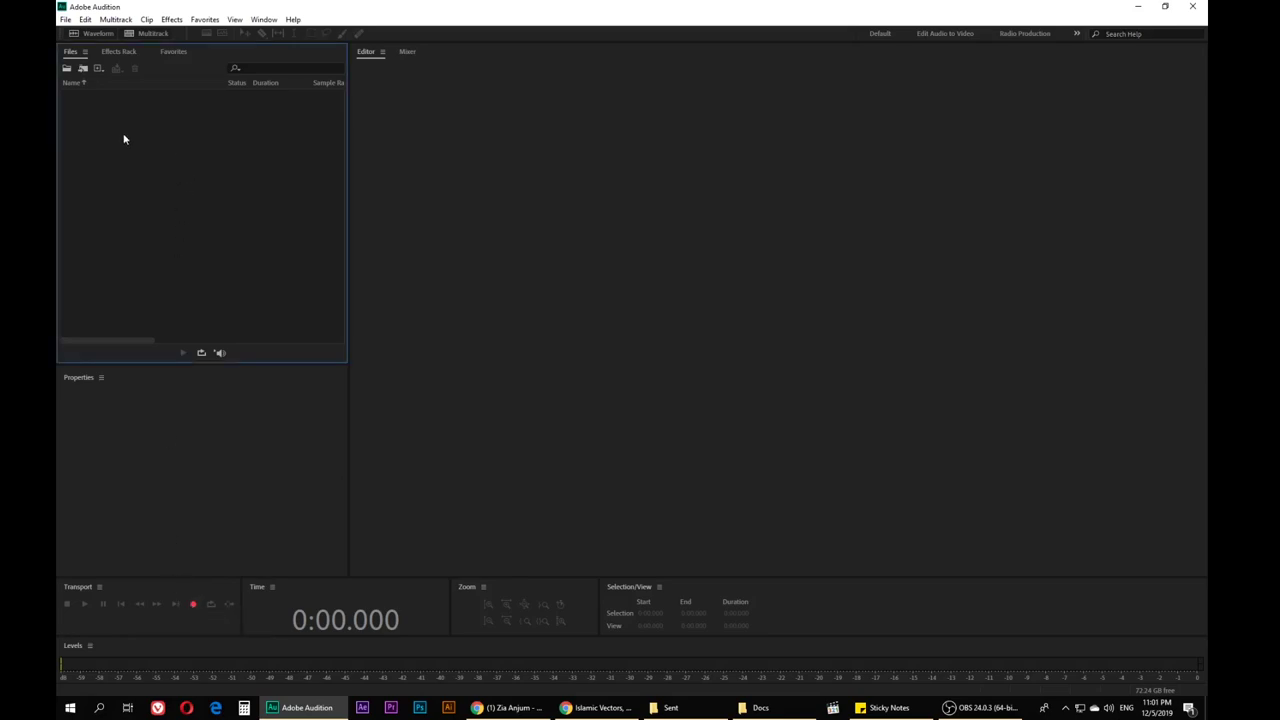
pyautogui.rightClick(150, 152)
pyautogui.moveTo(182, 162)
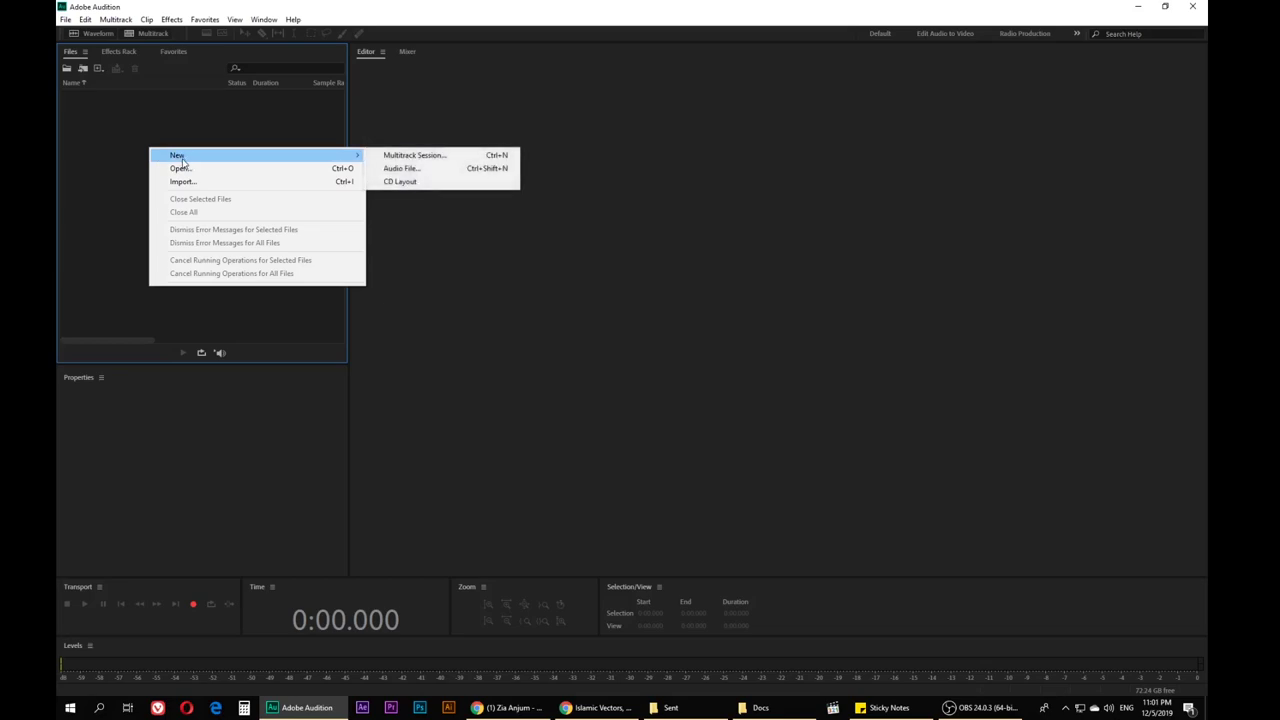
pyautogui.click(403, 172)
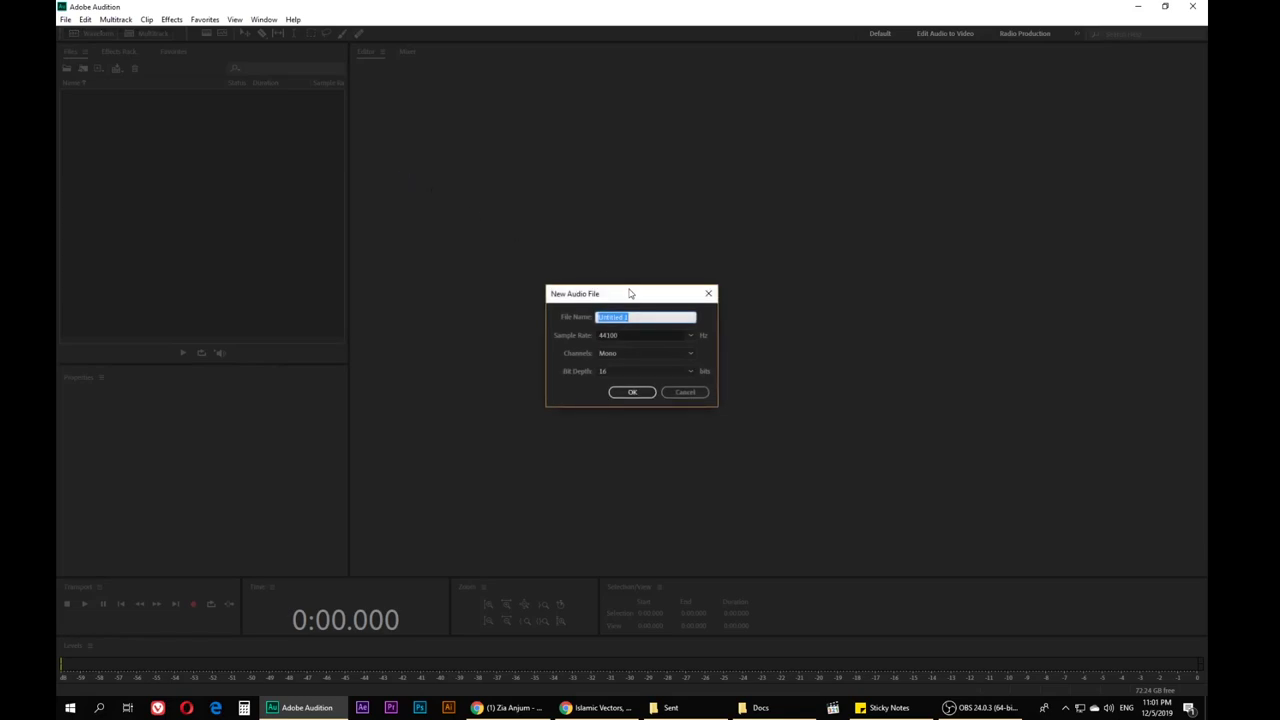
pyautogui.moveTo(629, 291); pyautogui.dragTo(574, 270)
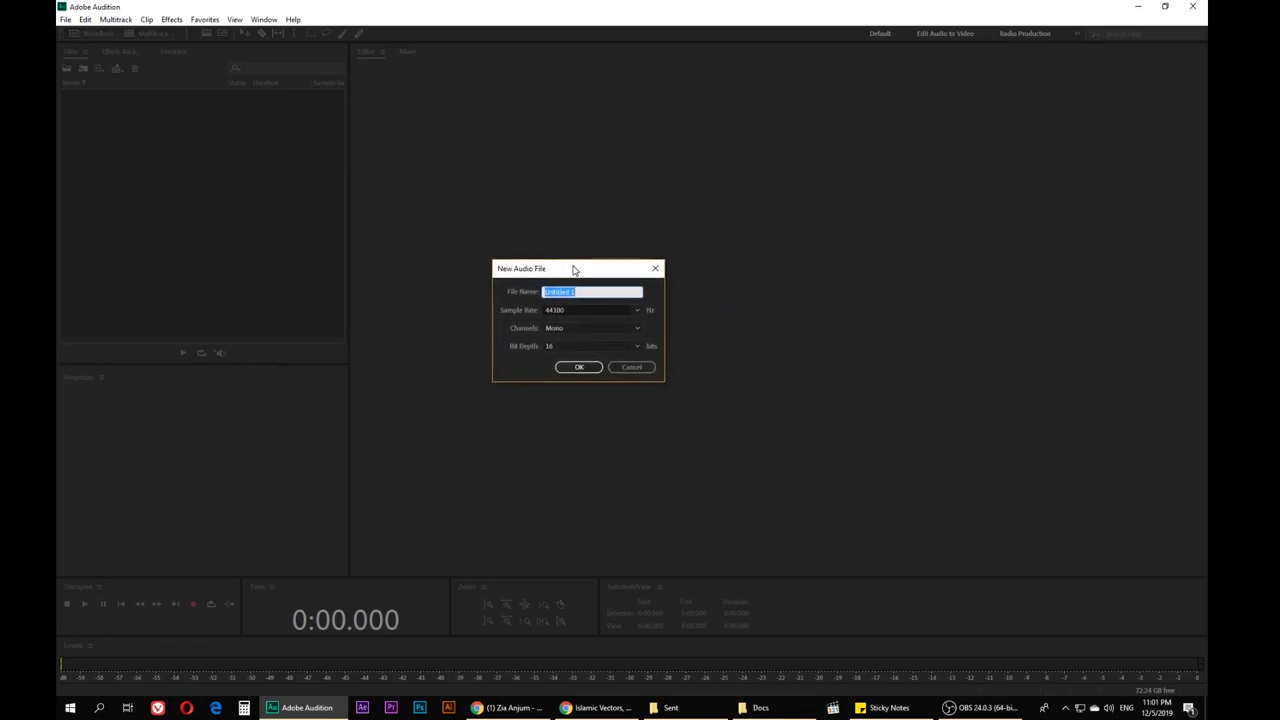
pyautogui.click(587, 333)
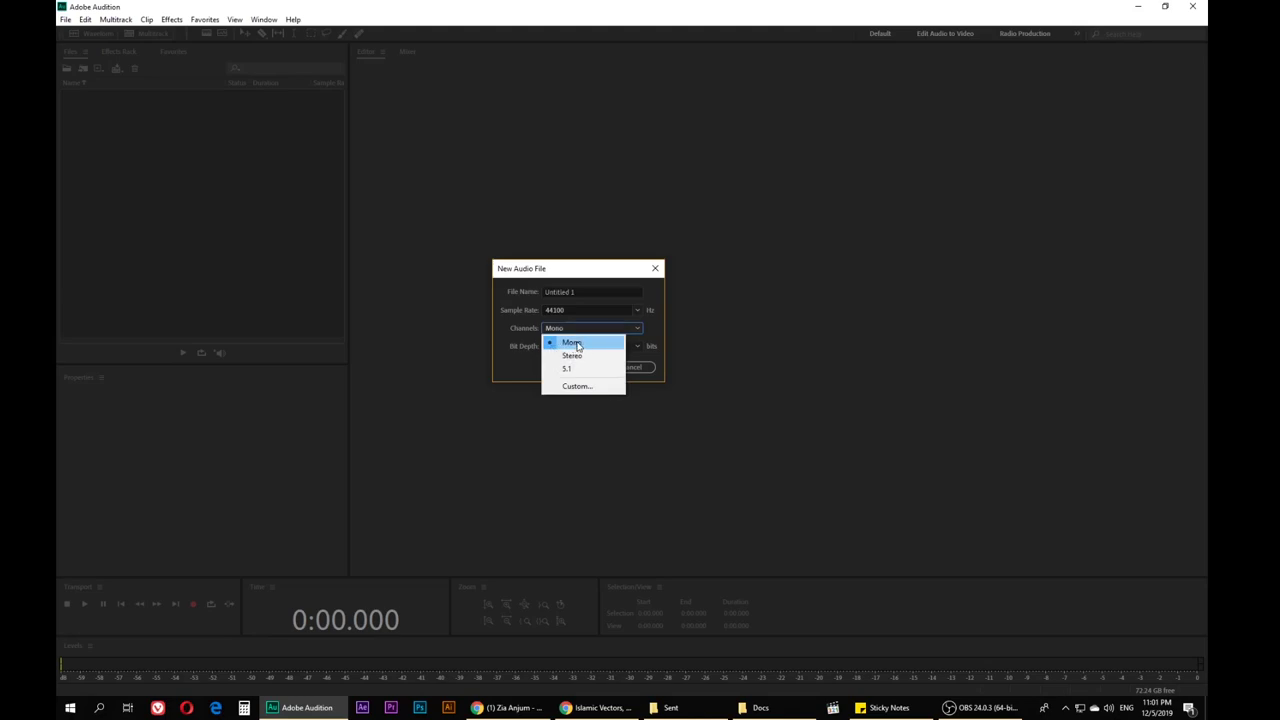
pyautogui.click(581, 344)
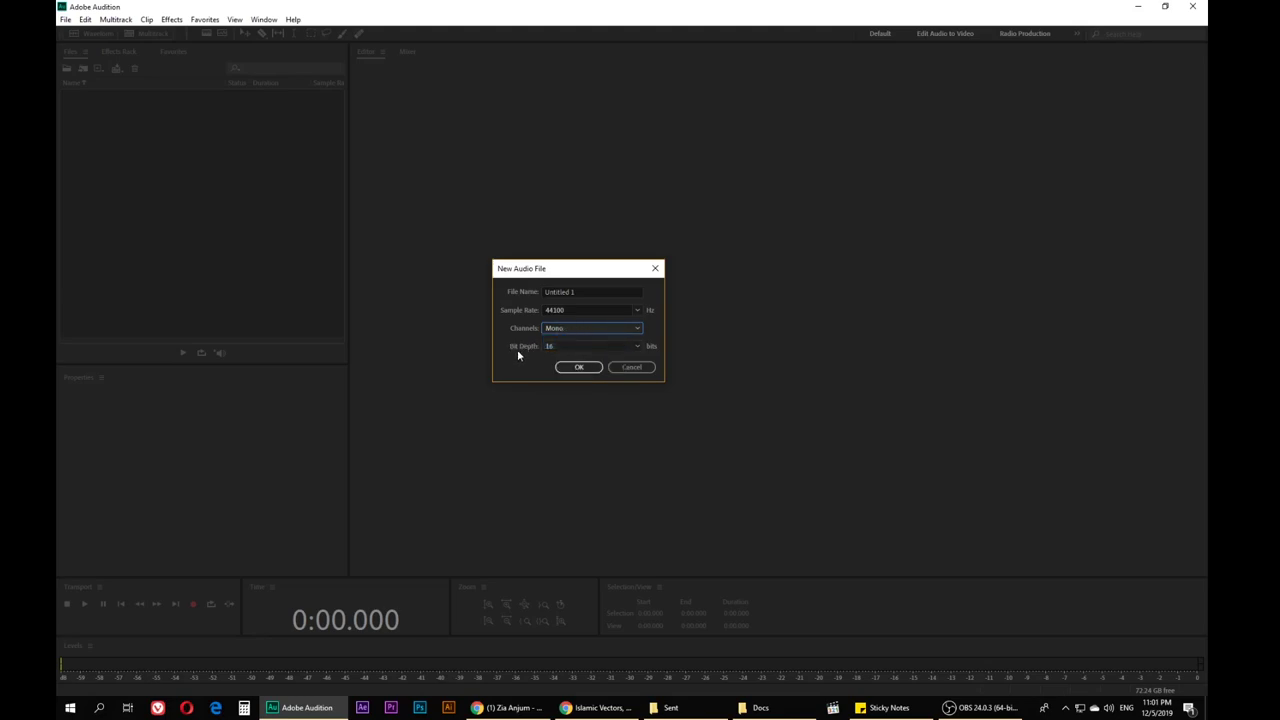
pyautogui.click(585, 347)
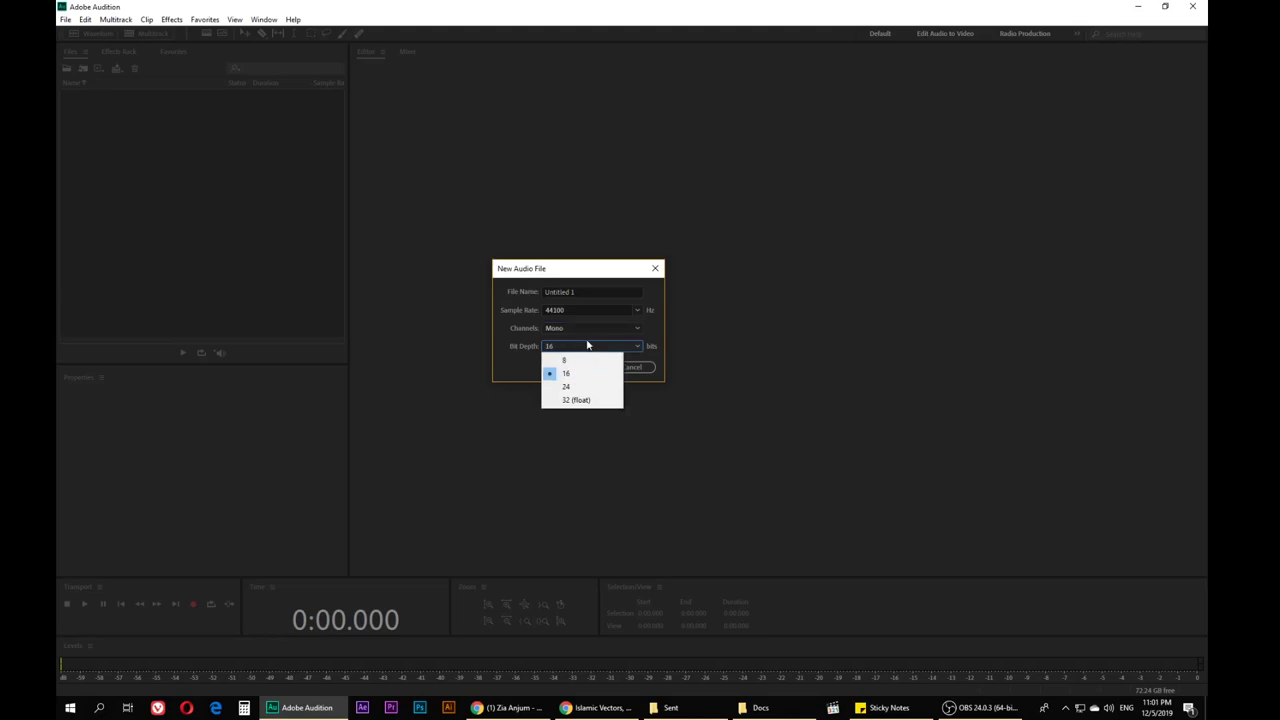
pyautogui.click(590, 346)
pyautogui.click(590, 367)
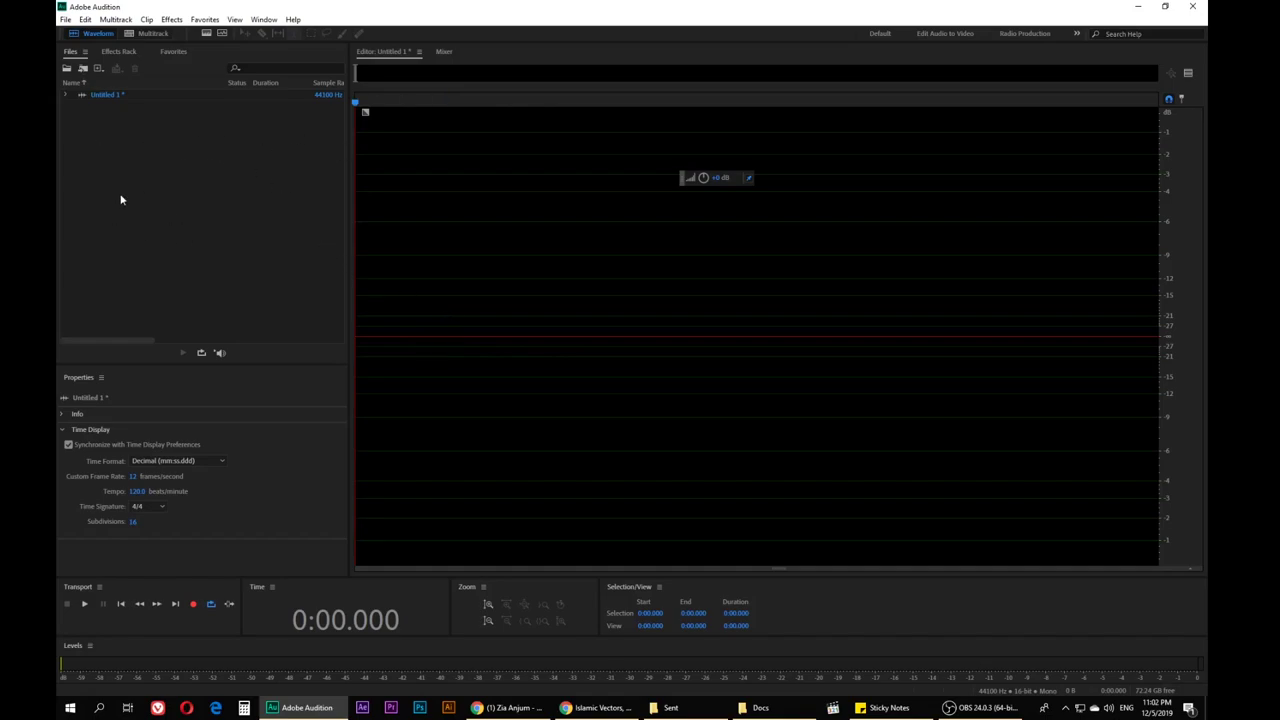
pyautogui.click(65, 19)
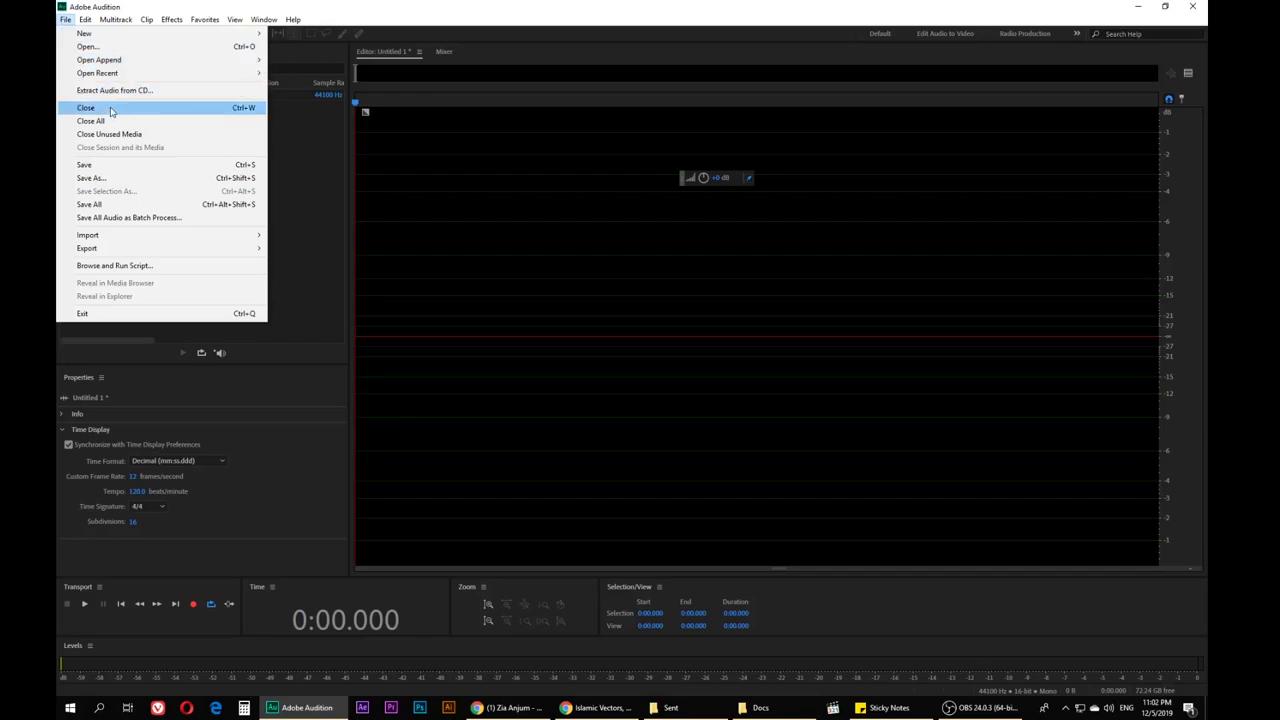
pyautogui.click(97, 49)
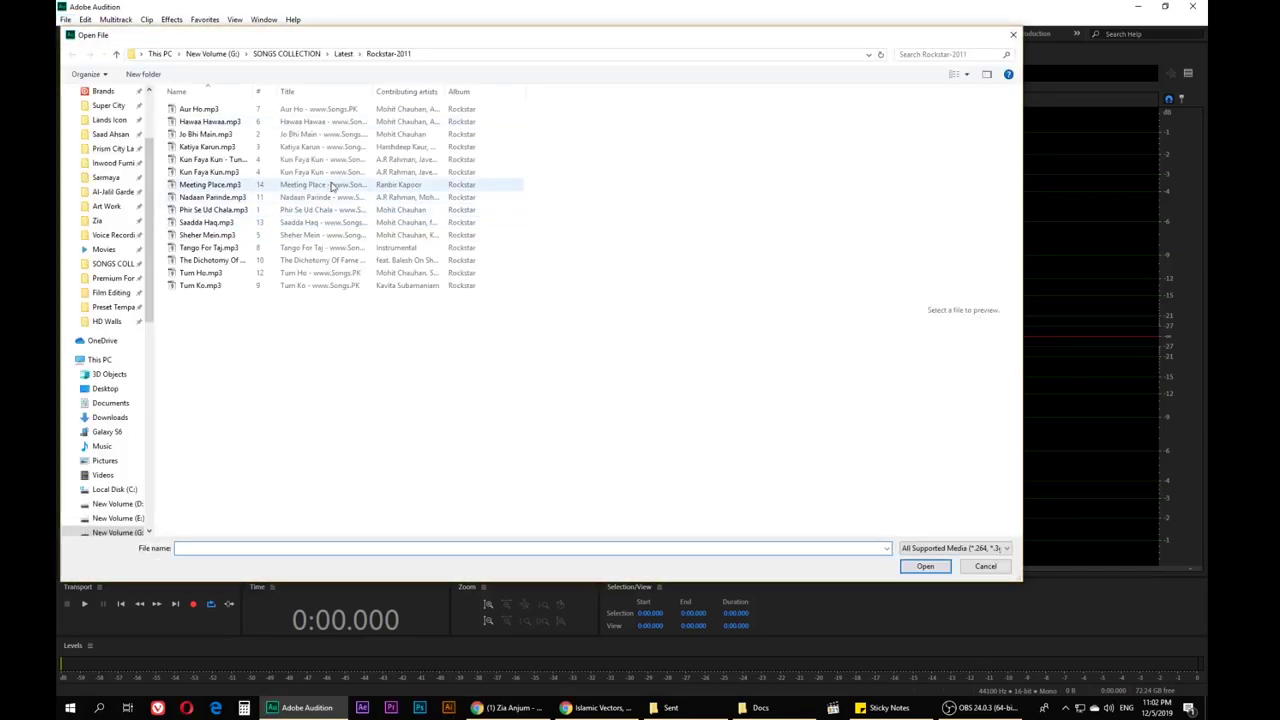
pyautogui.click(984, 567)
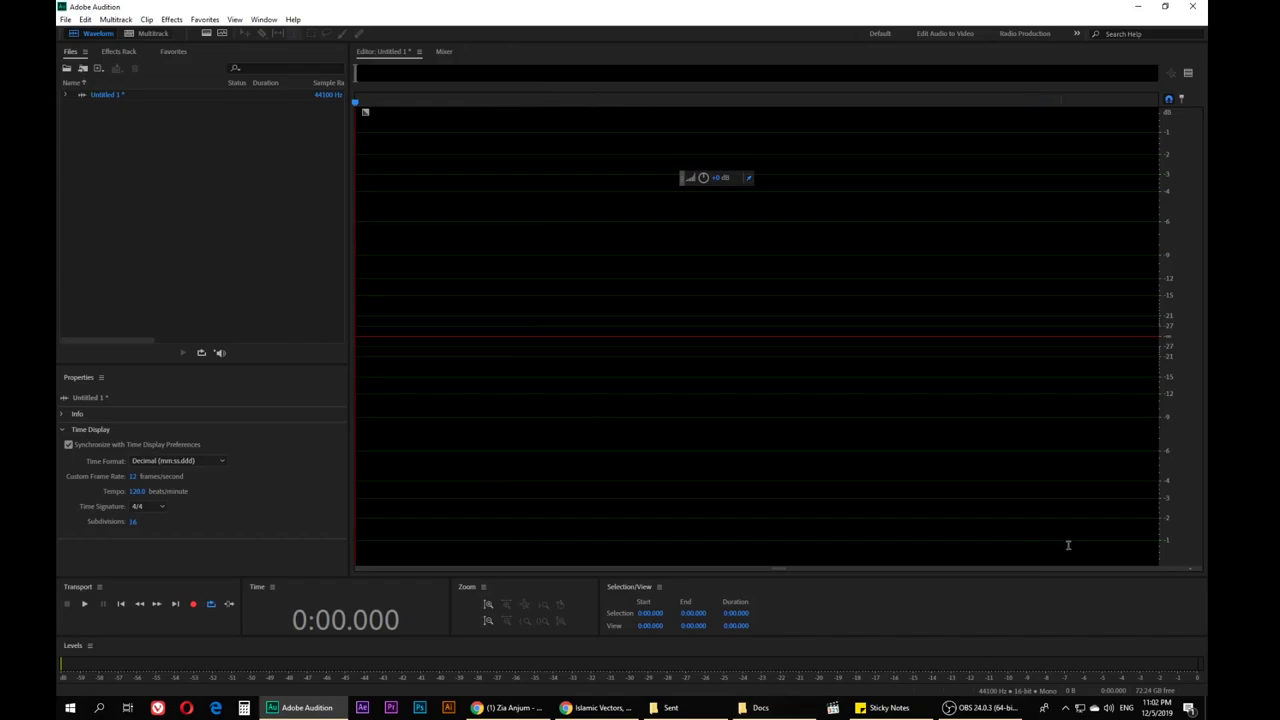
pyautogui.press('super+d')
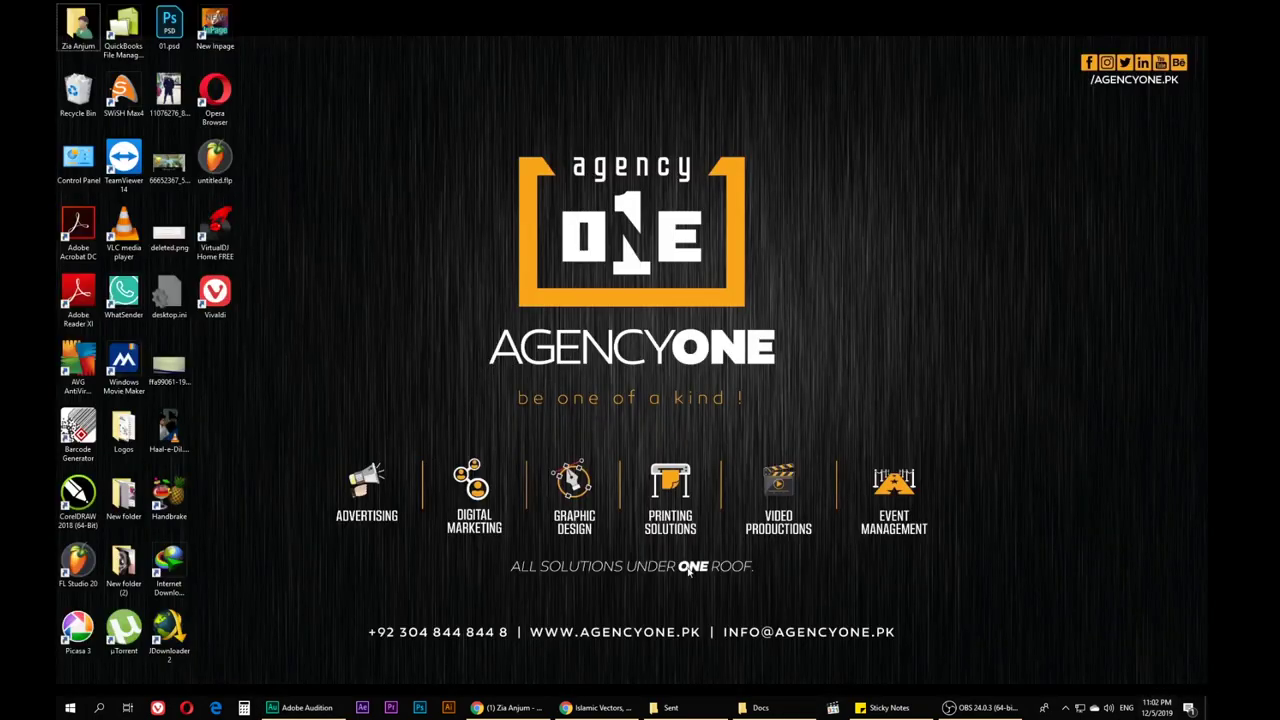
pyautogui.click(300, 707)
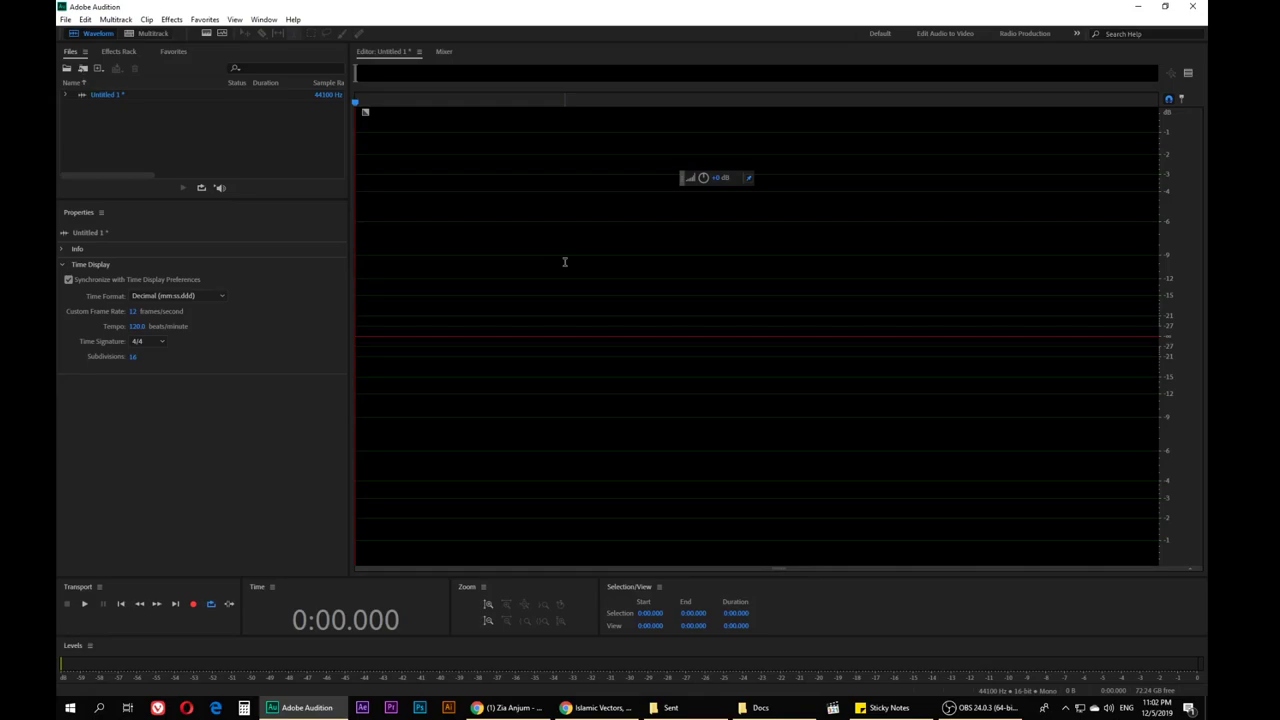
# Record about 33 seconds of voice into the new audio file and play part of it back from about 2.4 seconds.
pyautogui.click(193, 604)
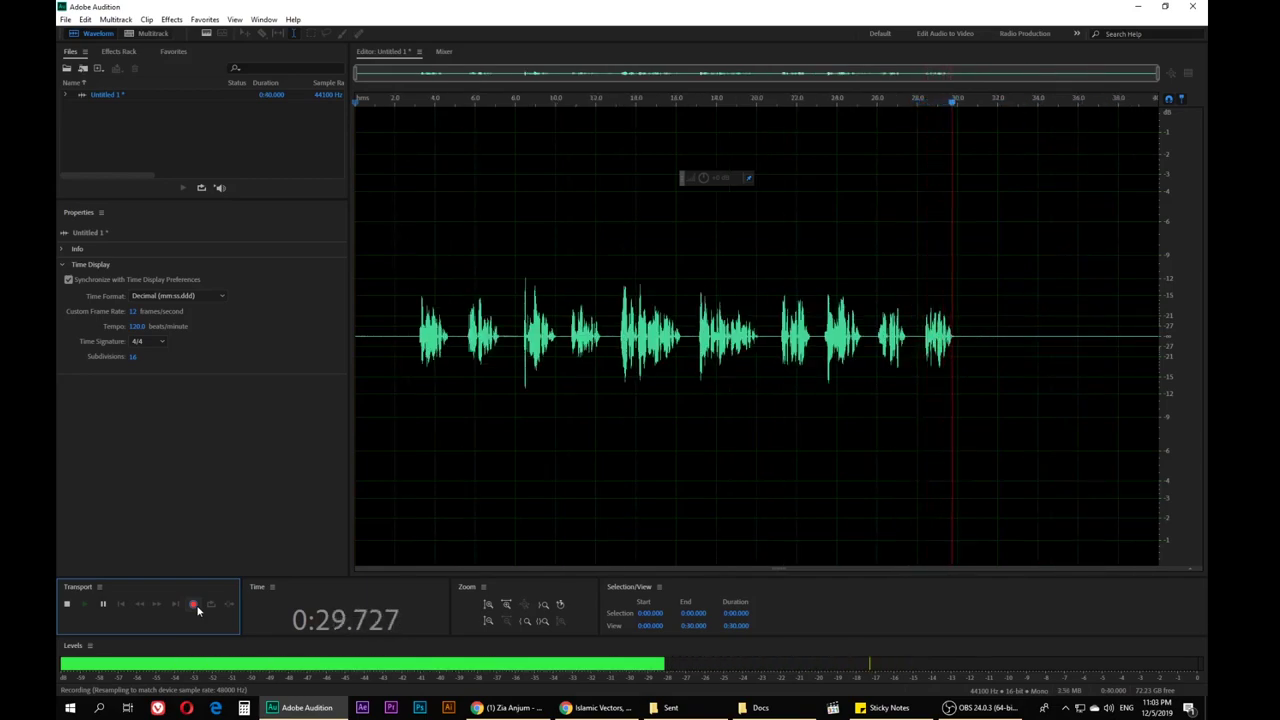
pyautogui.click(67, 605)
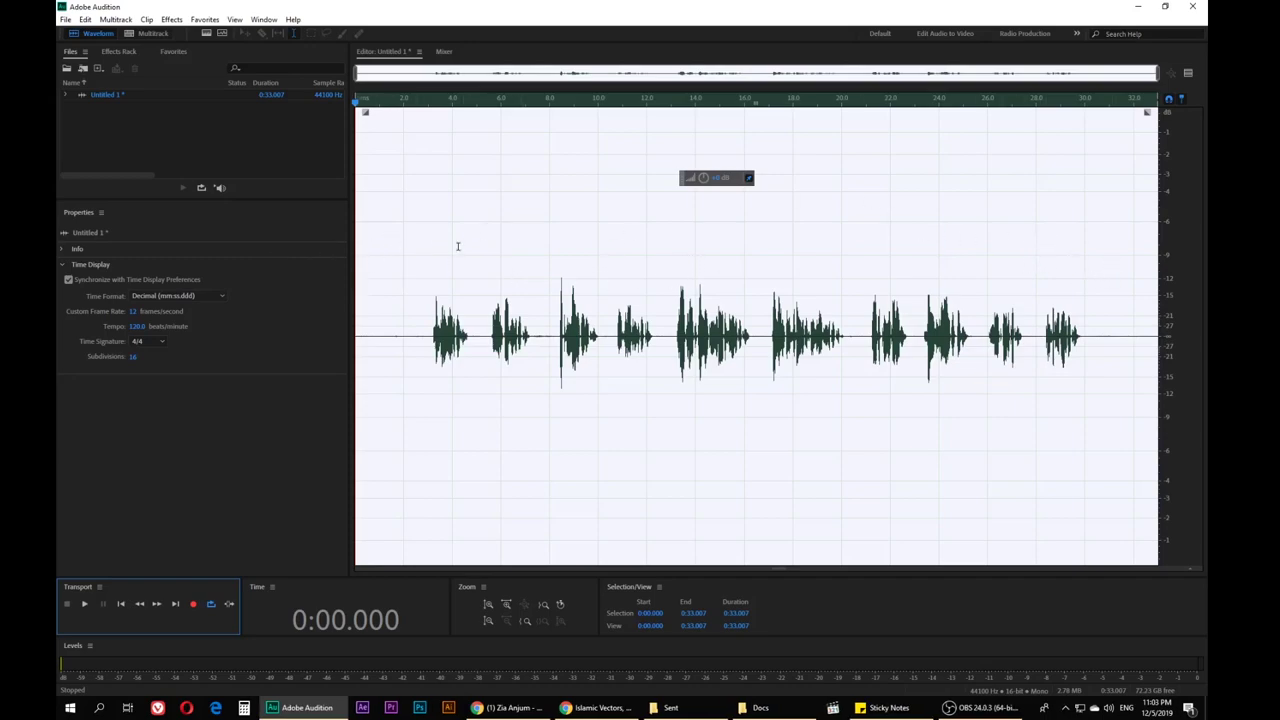
pyautogui.click(412, 104)
pyautogui.press('space')
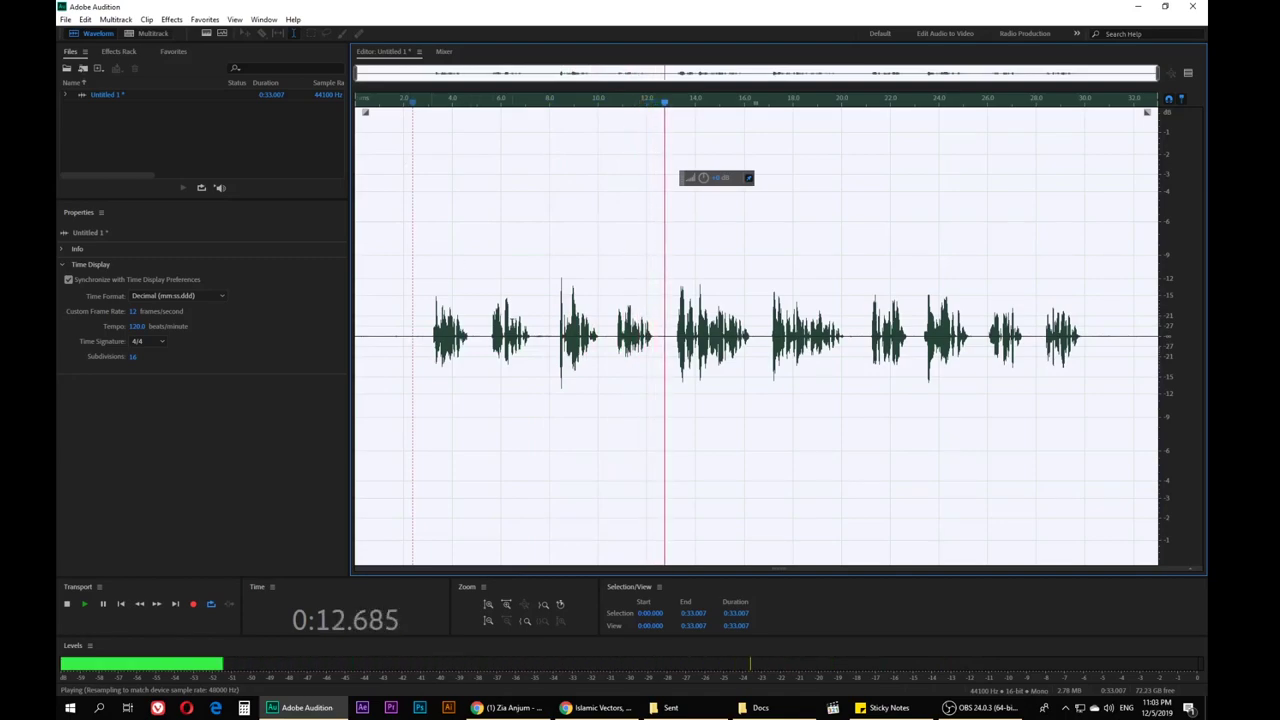
pyautogui.press('space')
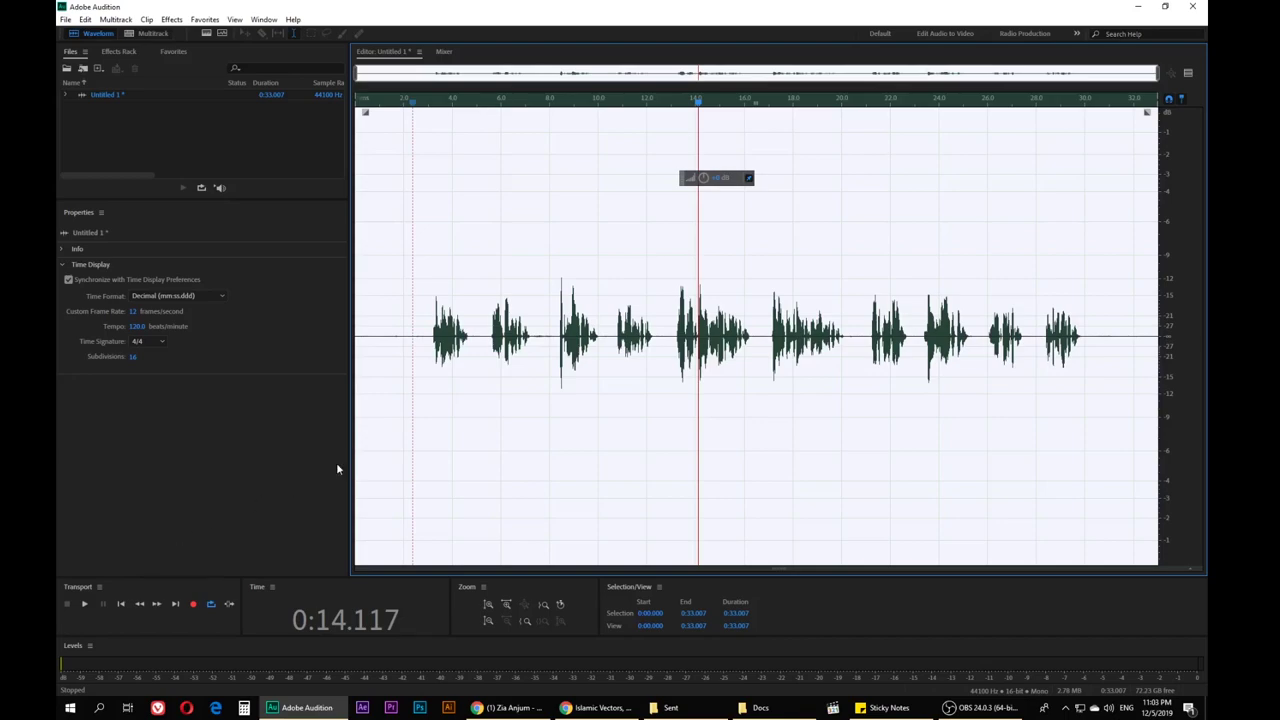
pyautogui.press('space')
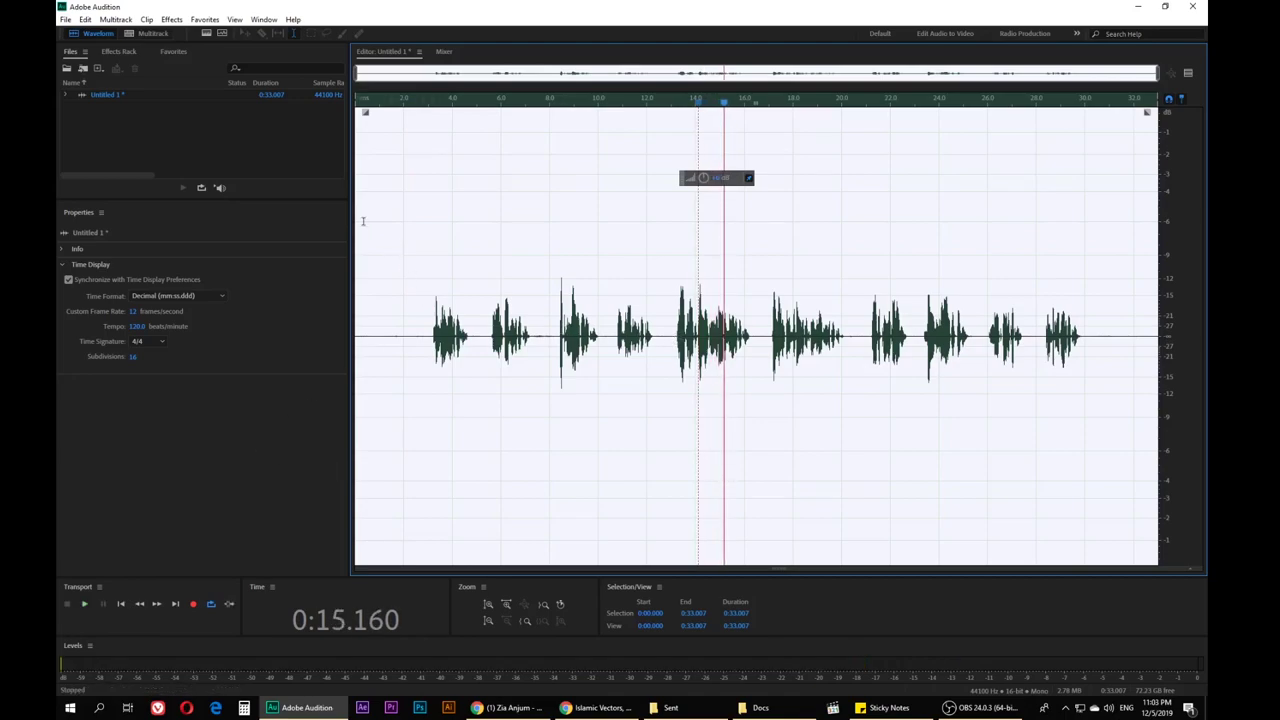
# Make the Files panel taller, and select the silent first 3 seconds of the waveform before clearing the selection.
pyautogui.moveTo(289, 205); pyautogui.dragTo(279, 283)
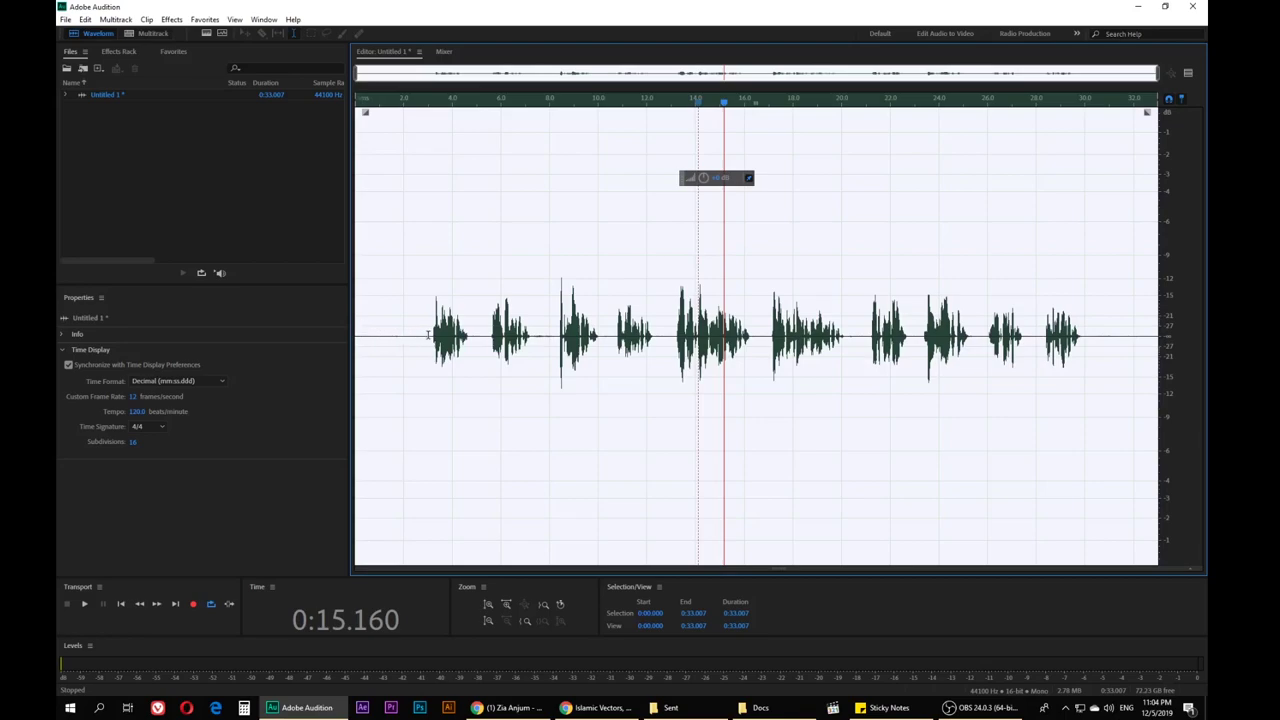
pyautogui.moveTo(430, 338); pyautogui.dragTo(330, 345)
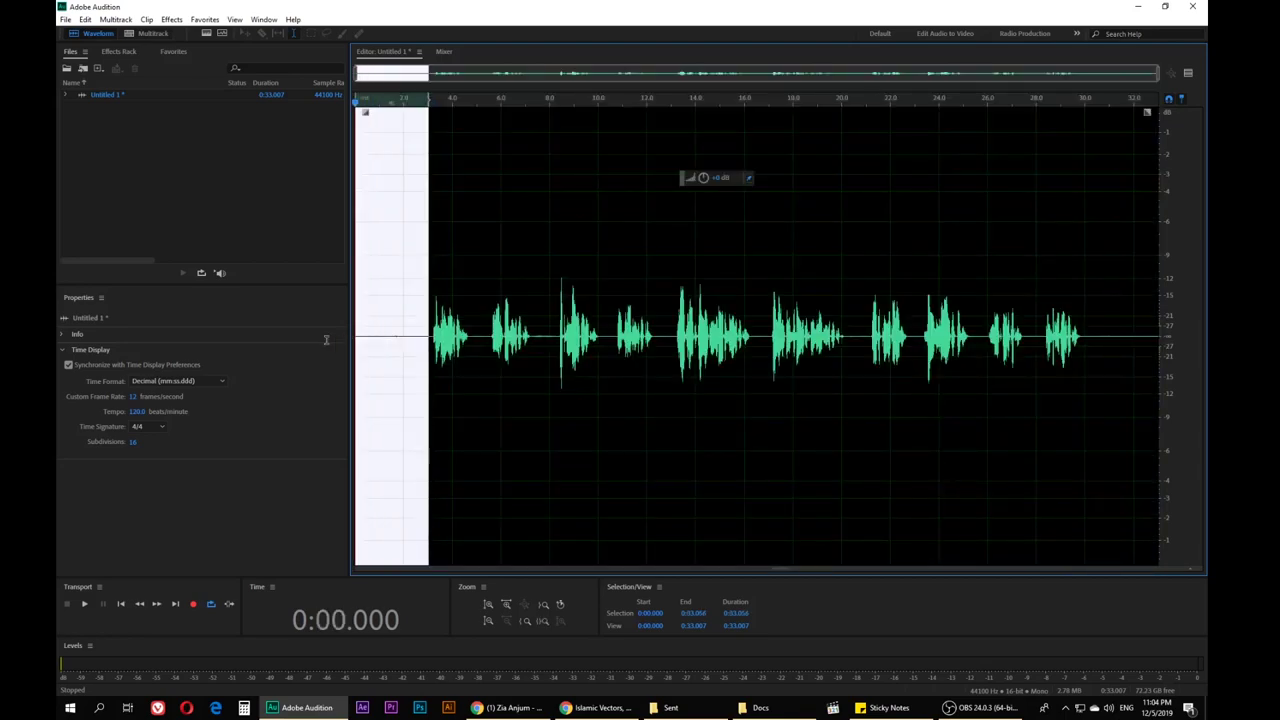
pyautogui.click(416, 340)
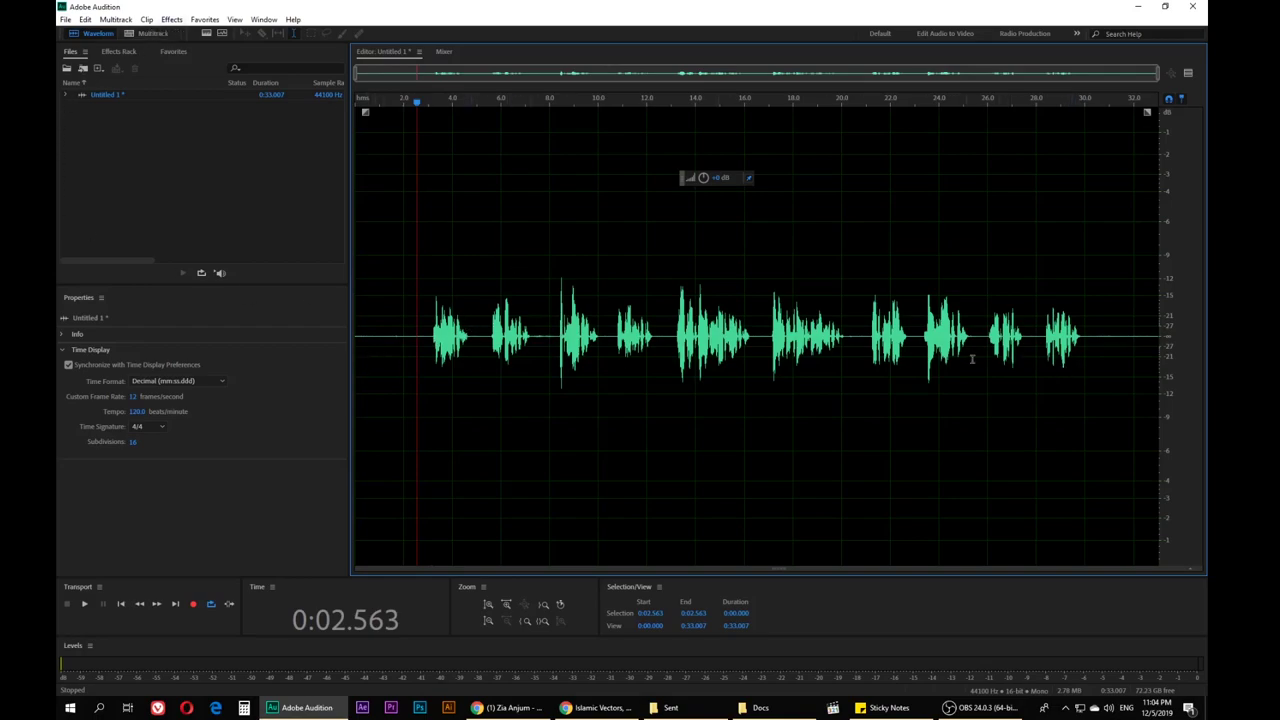
# Preview the Adaptive Noise Reduction effect with its default preset and apply it to the recording.
pyautogui.click(174, 21)
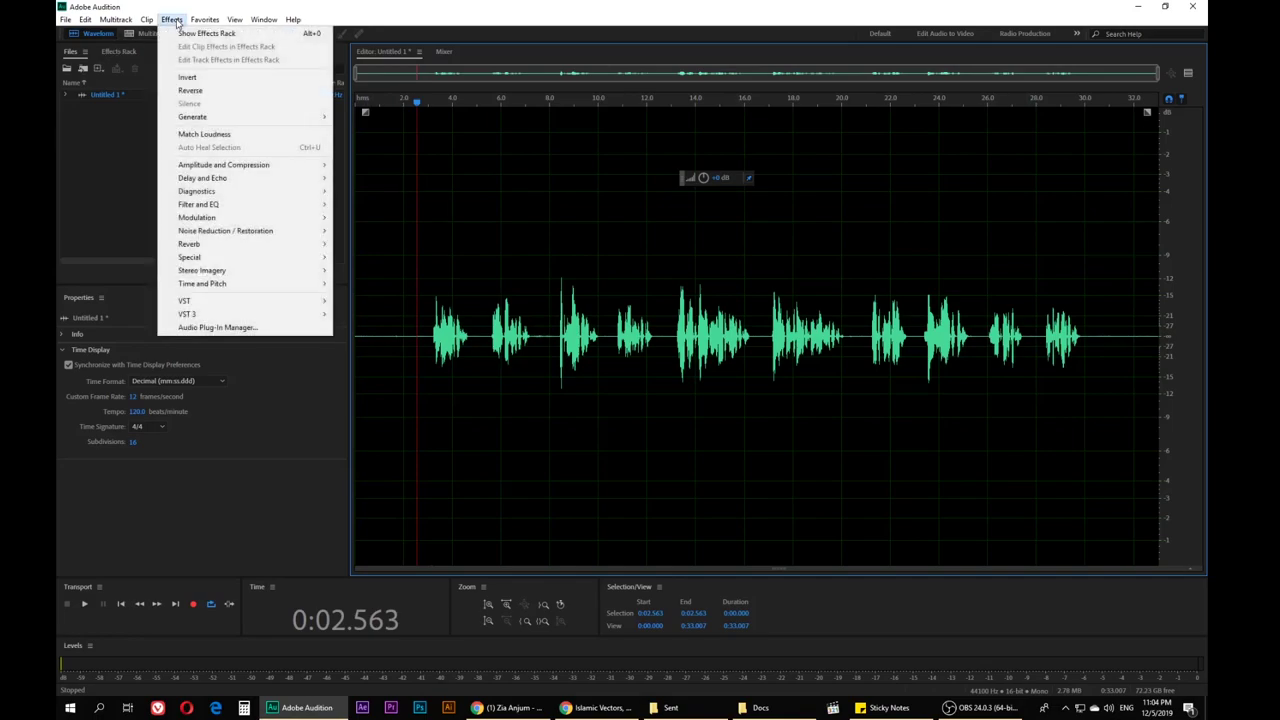
pyautogui.moveTo(192, 234)
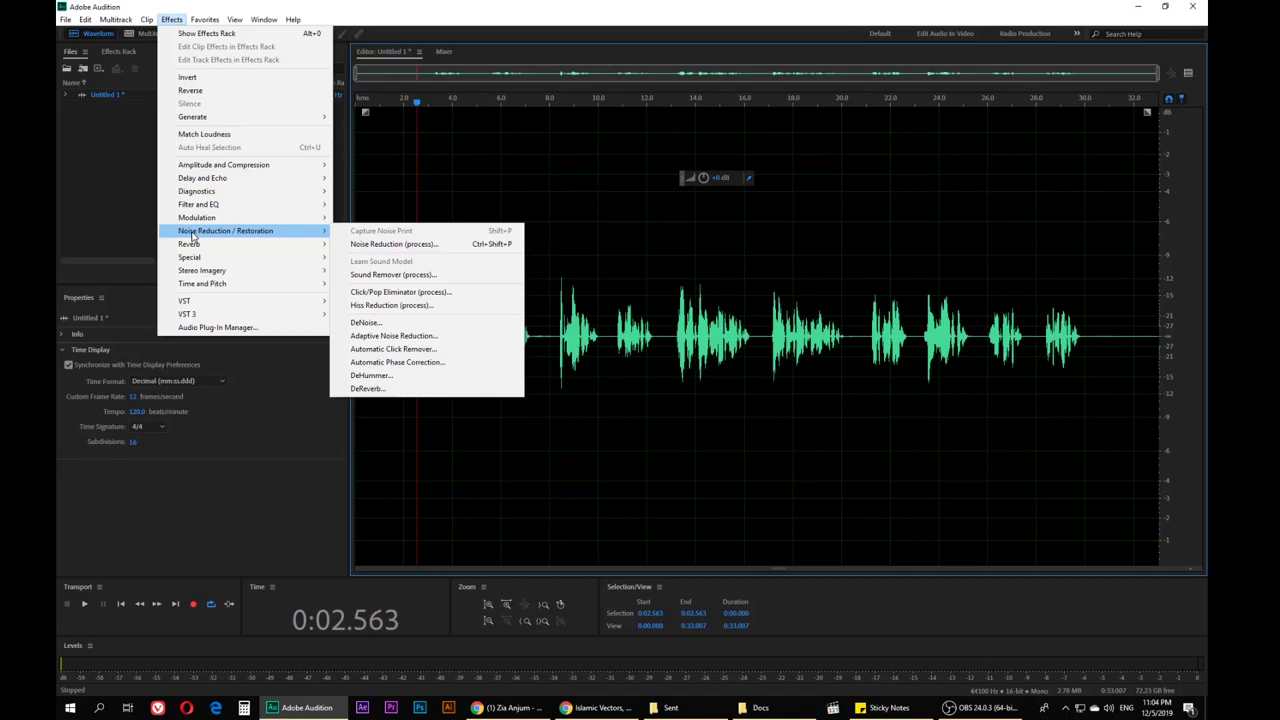
pyautogui.click(379, 341)
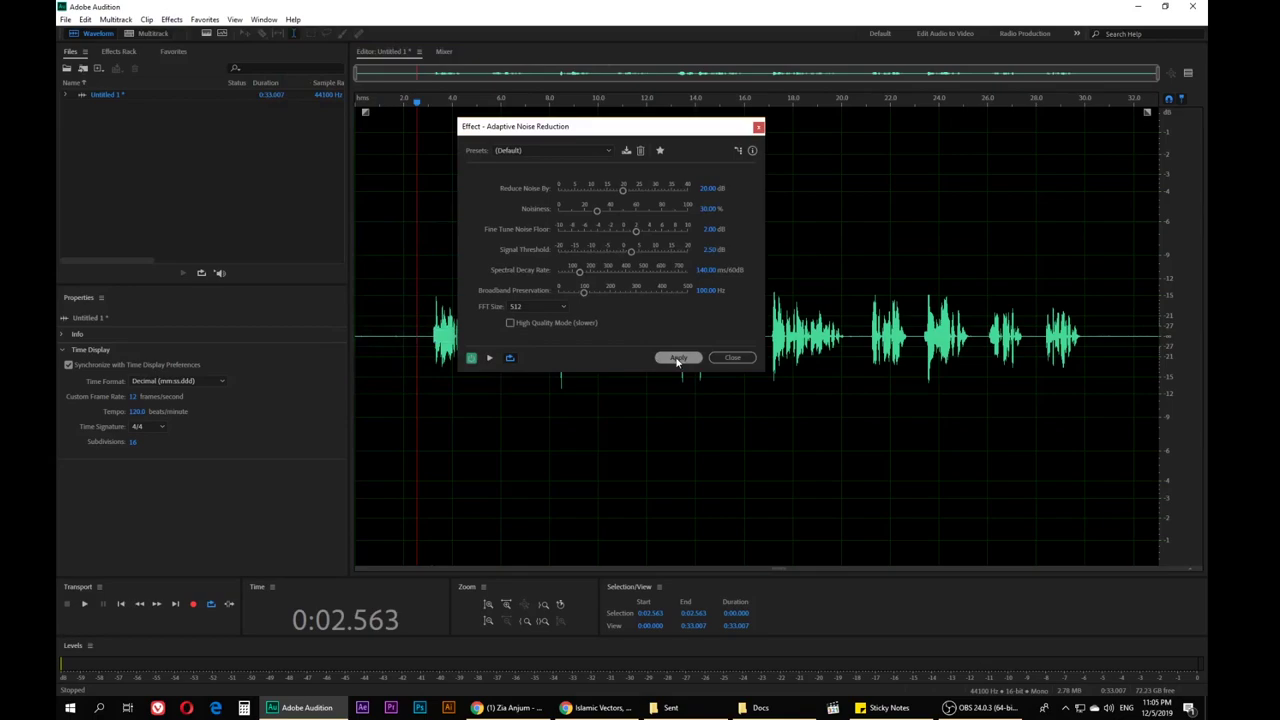
pyautogui.click(490, 358)
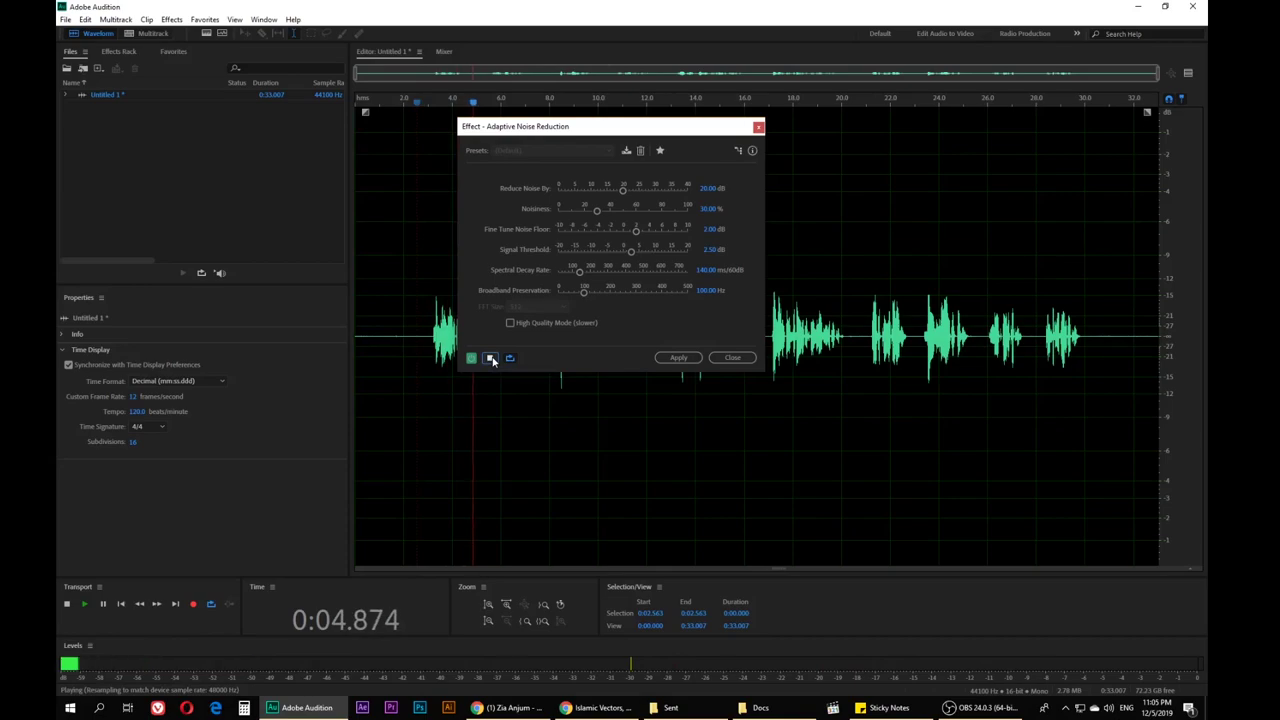
pyautogui.click(490, 358)
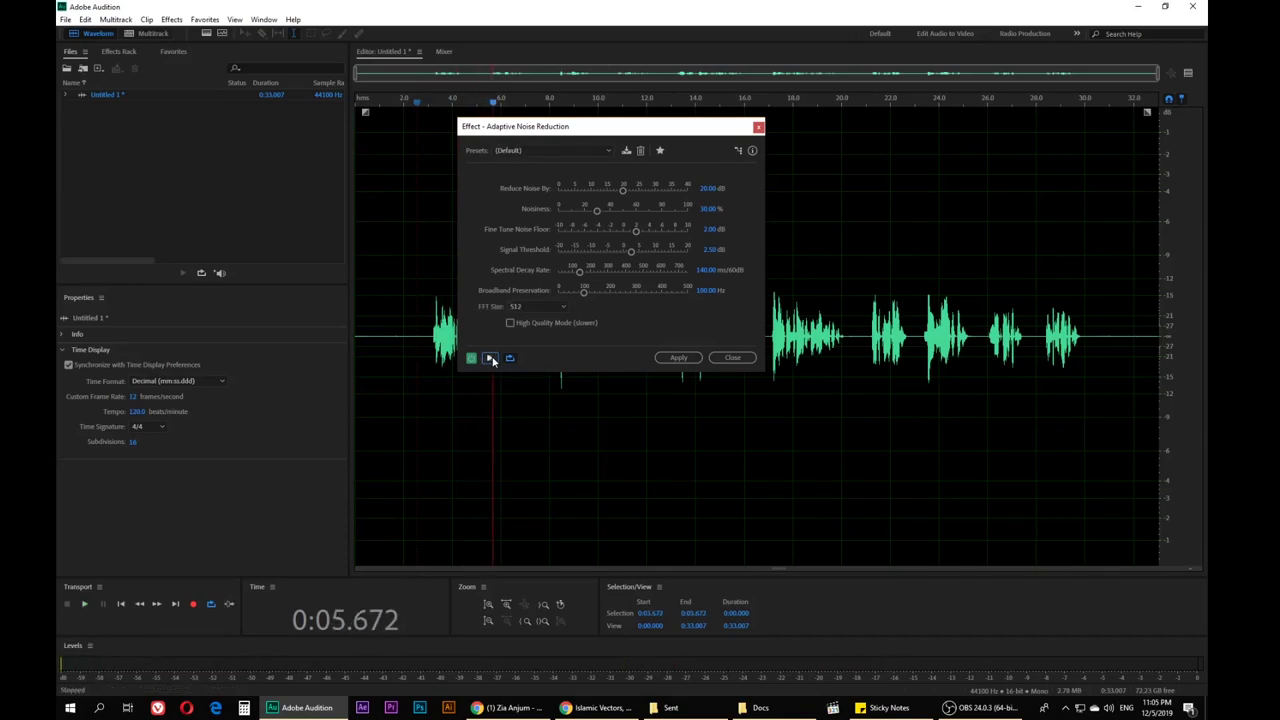
pyautogui.click(676, 358)
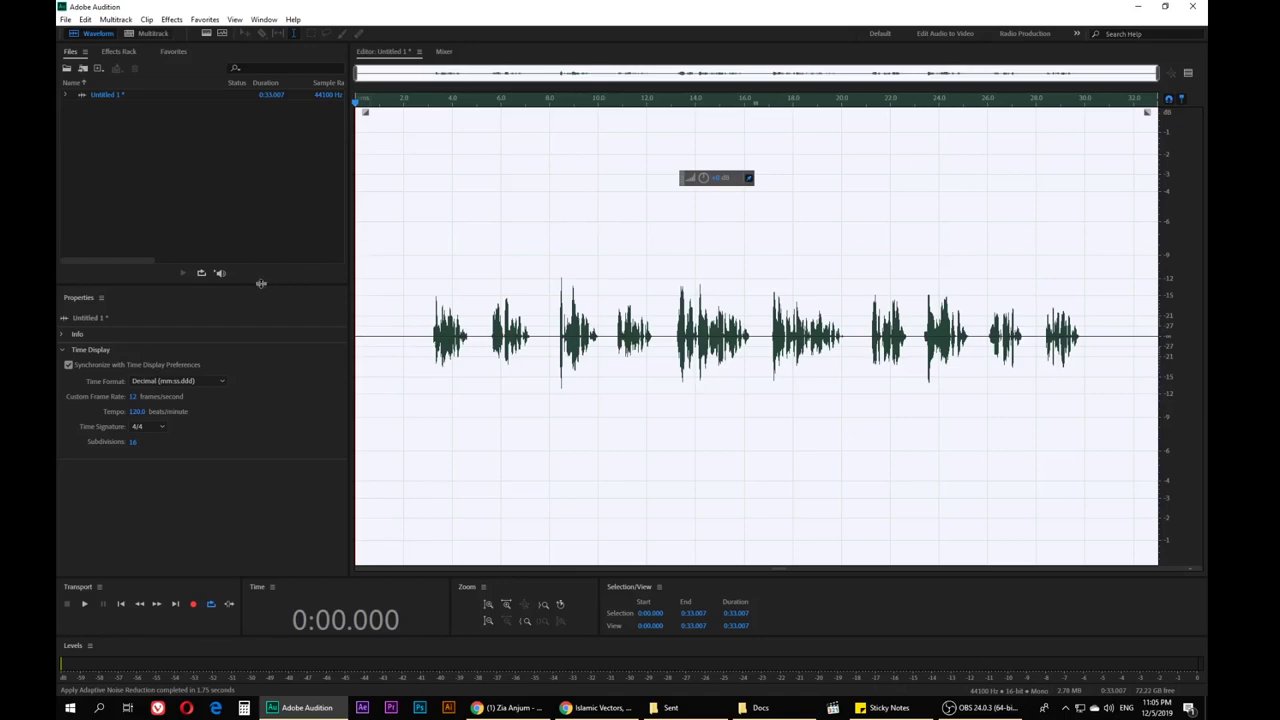
# Enlarge the Files panel further, and mark the silent stretches at the waveform's start and end before clearing the selection.
pyautogui.moveTo(262, 288); pyautogui.dragTo(255, 341)
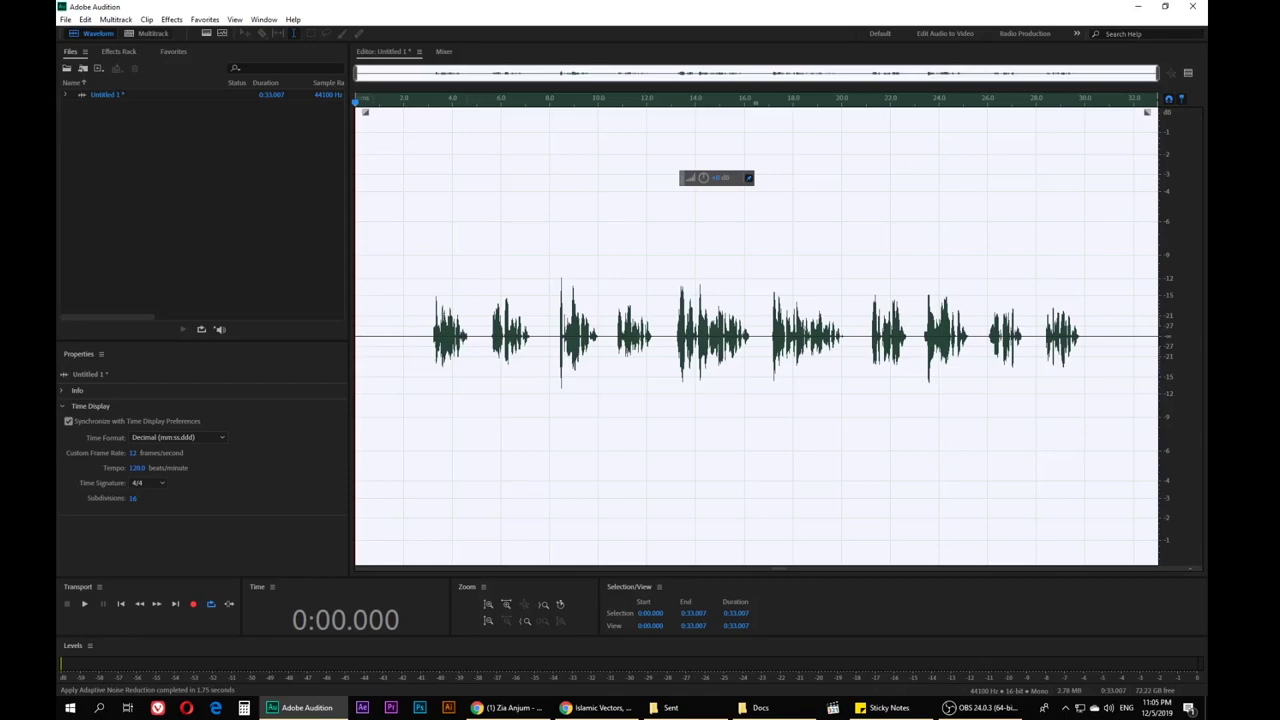
pyautogui.click(121, 93)
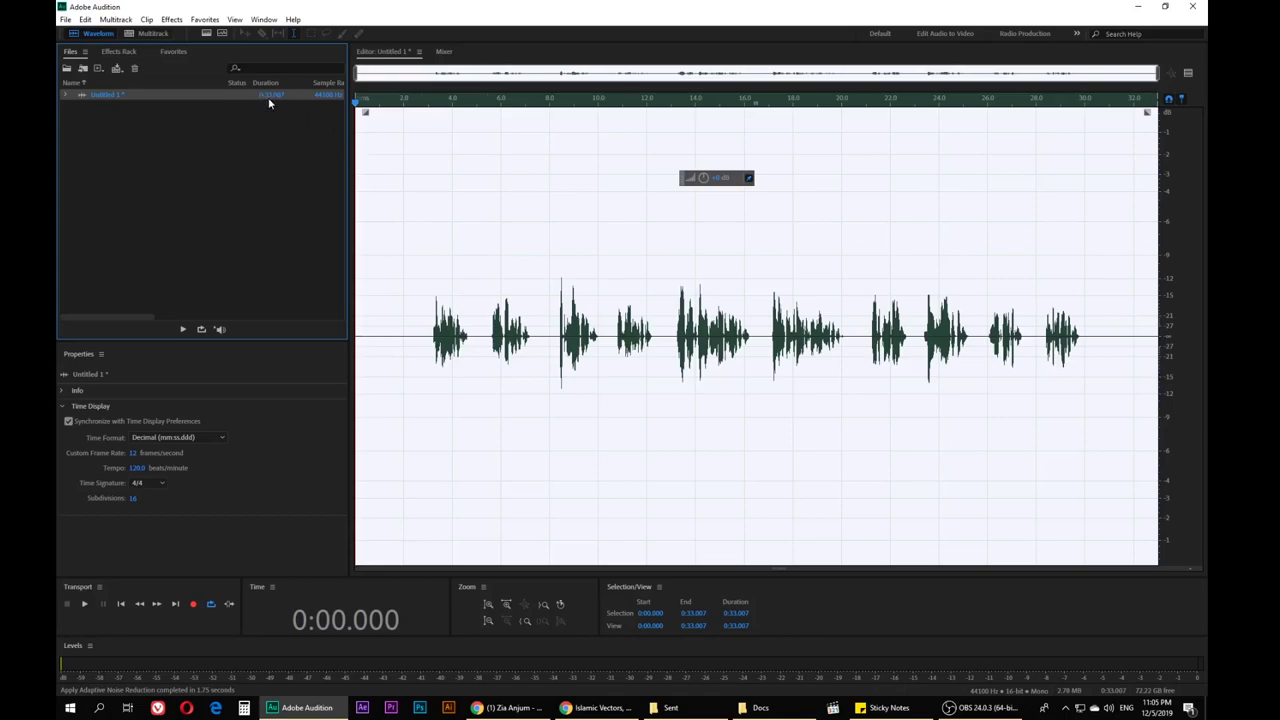
pyautogui.moveTo(431, 336); pyautogui.dragTo(340, 334)
pyautogui.moveTo(1088, 338); pyautogui.dragTo(1160, 349)
pyautogui.click(830, 349)
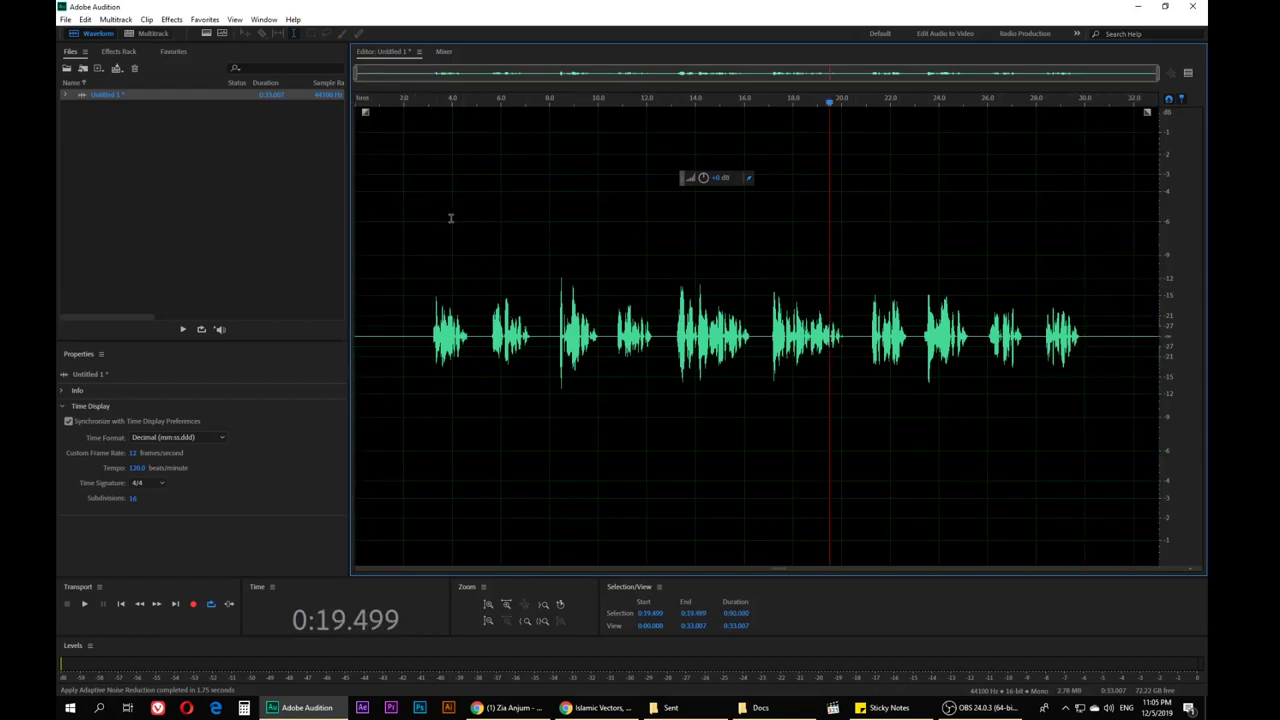
# Load the Boxing Announcer preset in the Effects Rack and audition the recording from about 5.8 seconds.
pyautogui.click(116, 53)
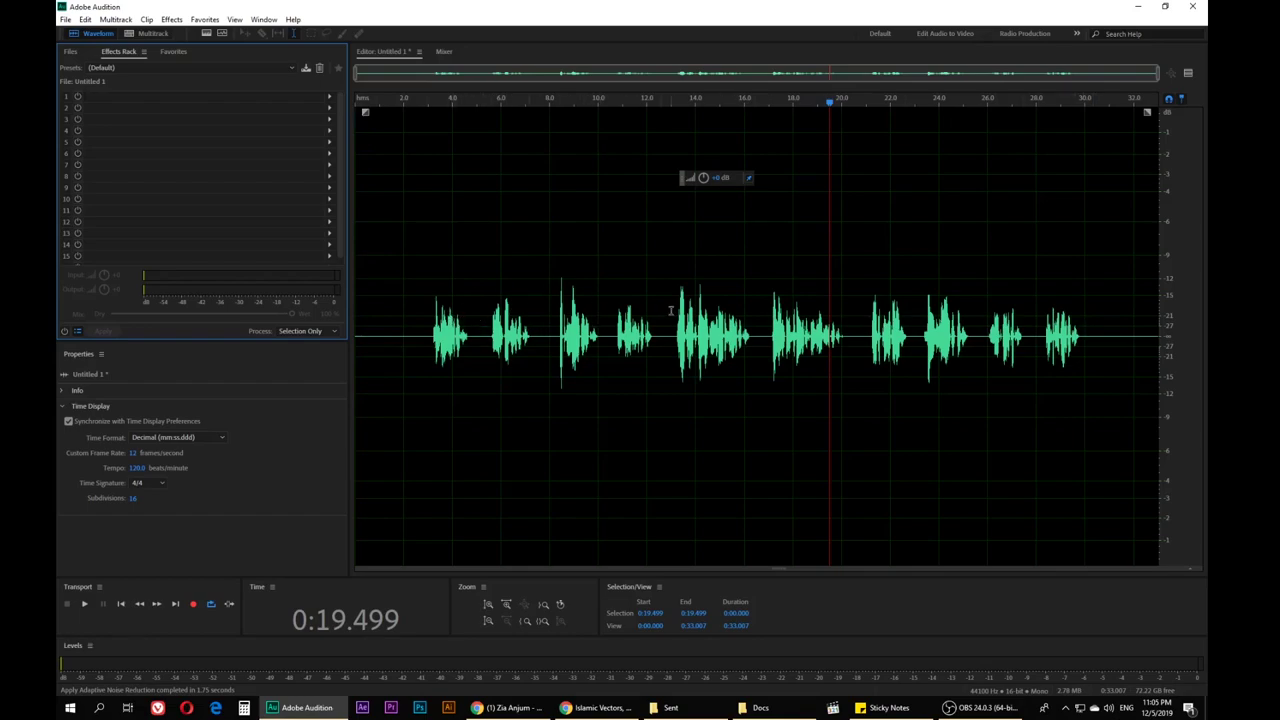
pyautogui.click(177, 68)
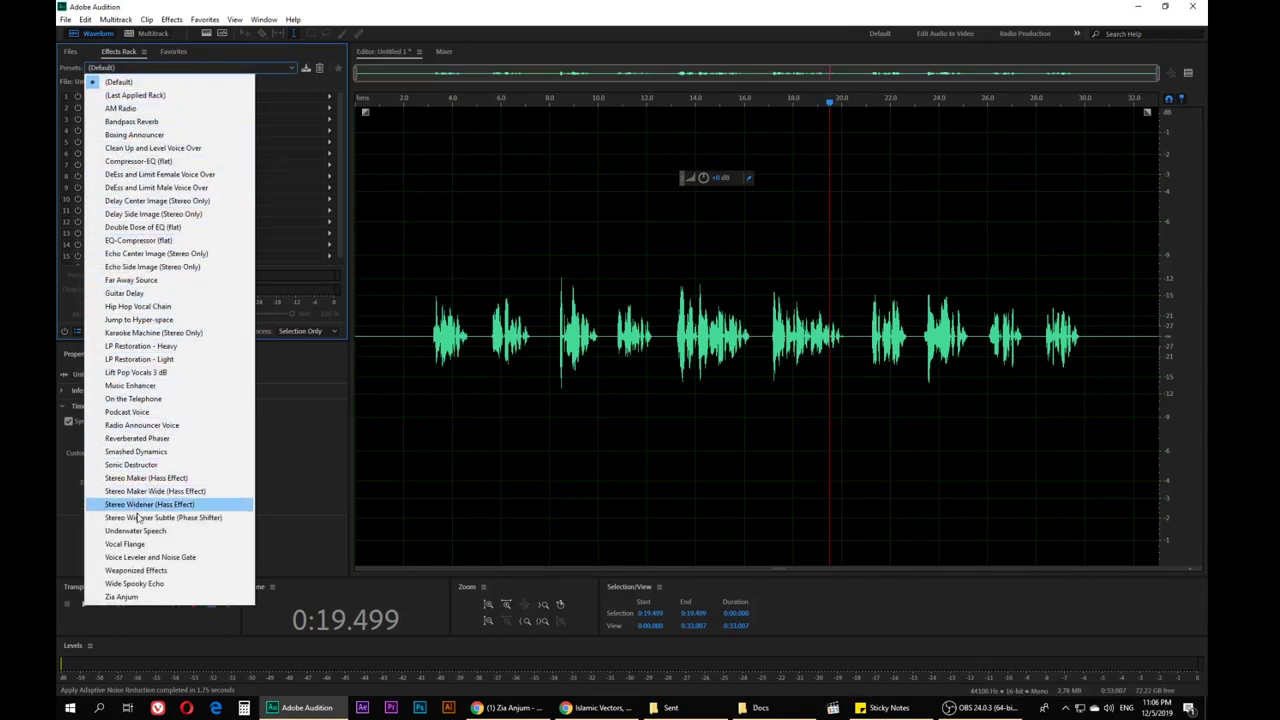
pyautogui.click(146, 140)
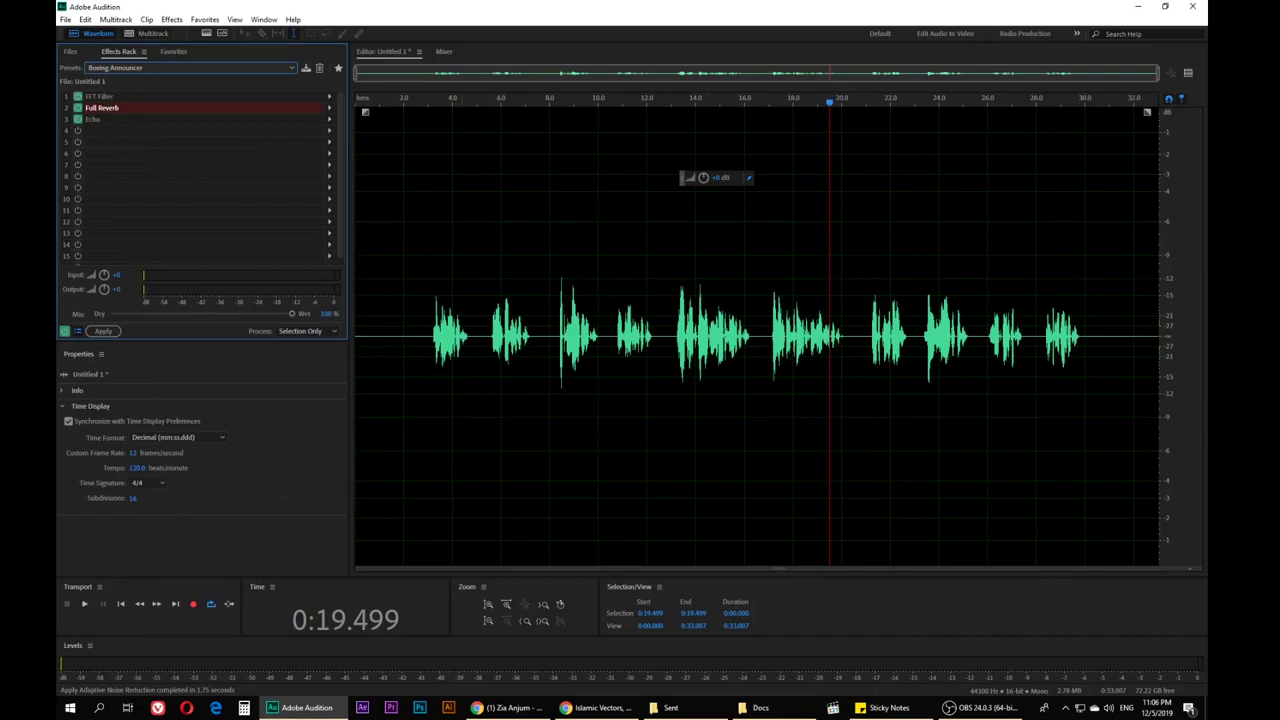
pyautogui.click(496, 101)
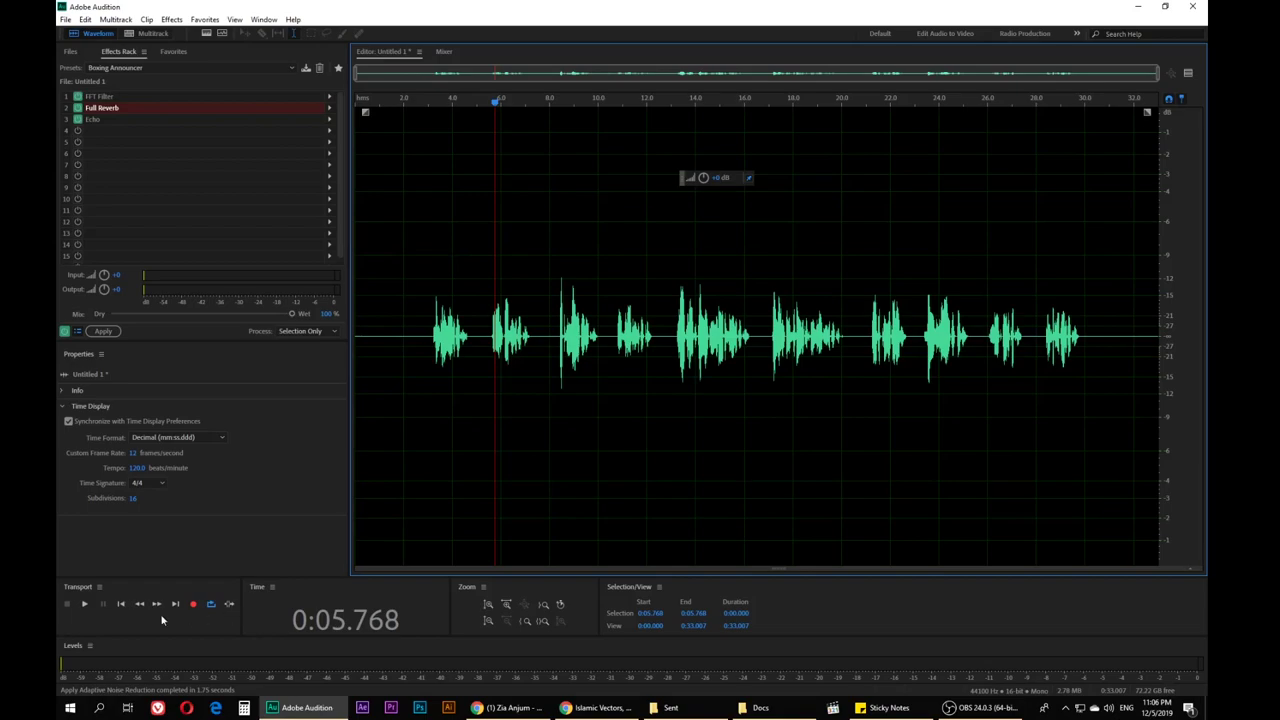
pyautogui.click(86, 604)
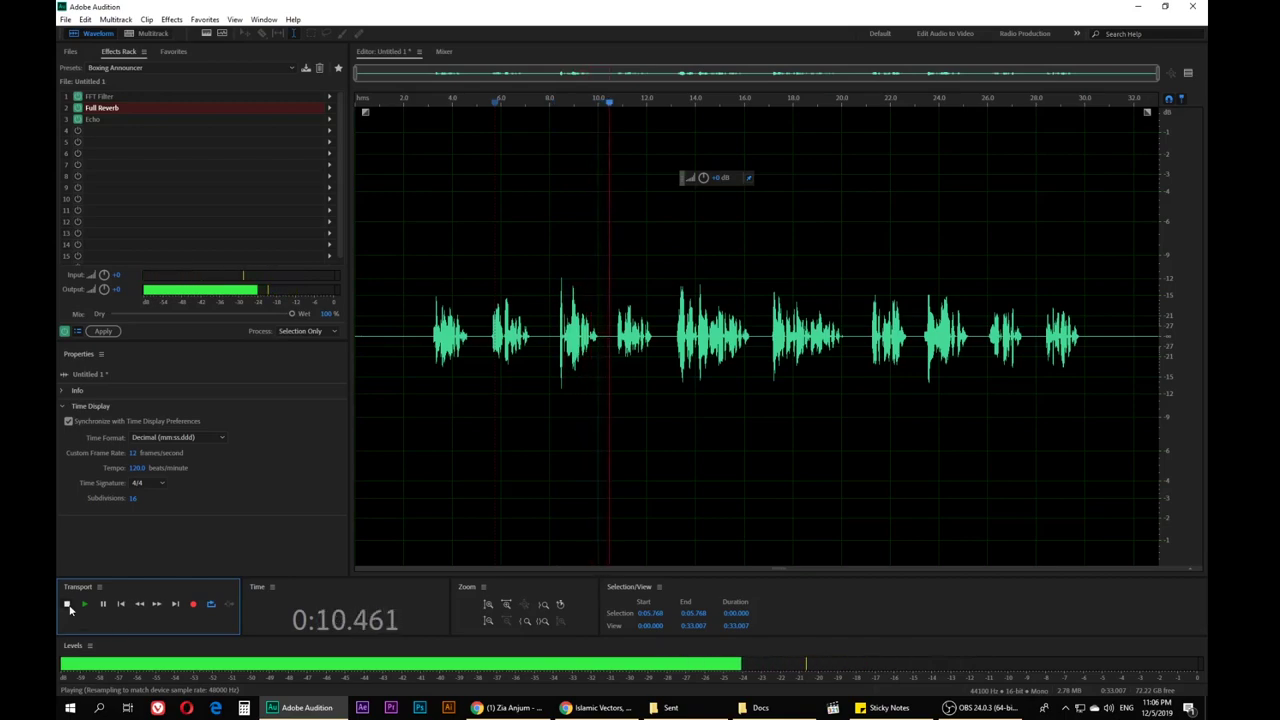
pyautogui.click(67, 604)
# Switch the Effects Rack to the Guitar Delay preset and audition the recording from about 10.6 seconds.
pyautogui.click(243, 68)
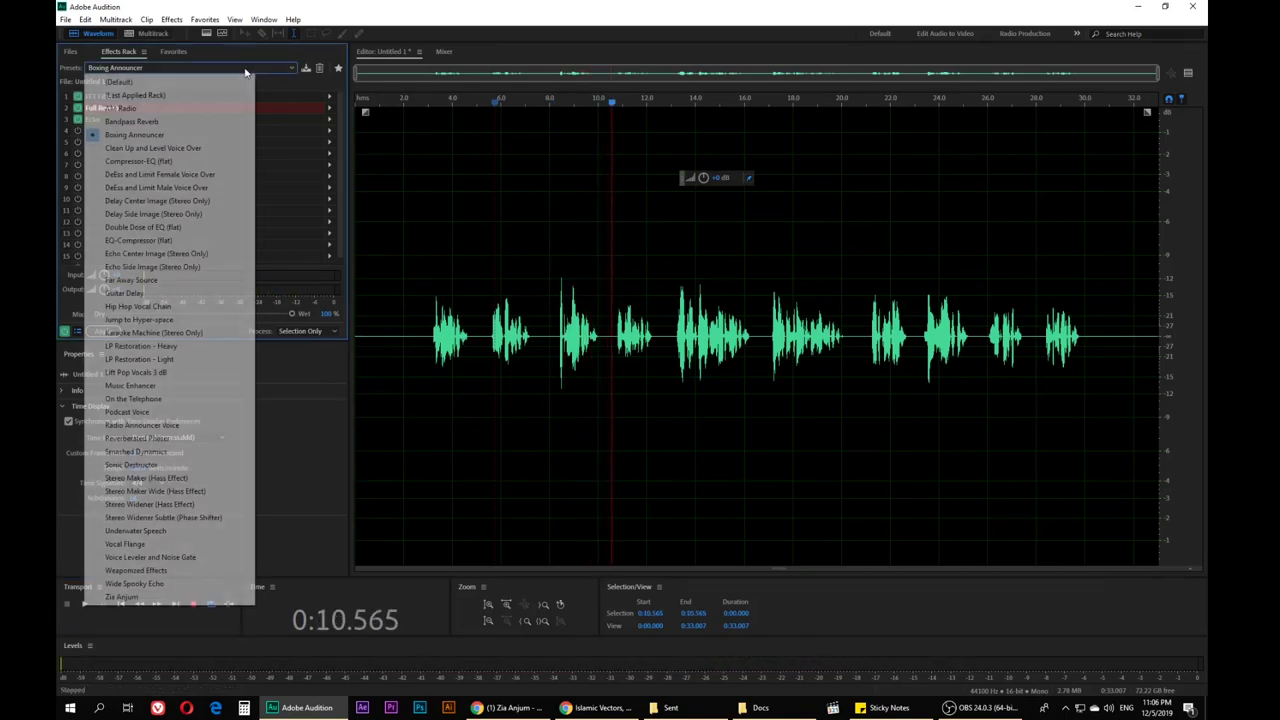
pyautogui.click(139, 294)
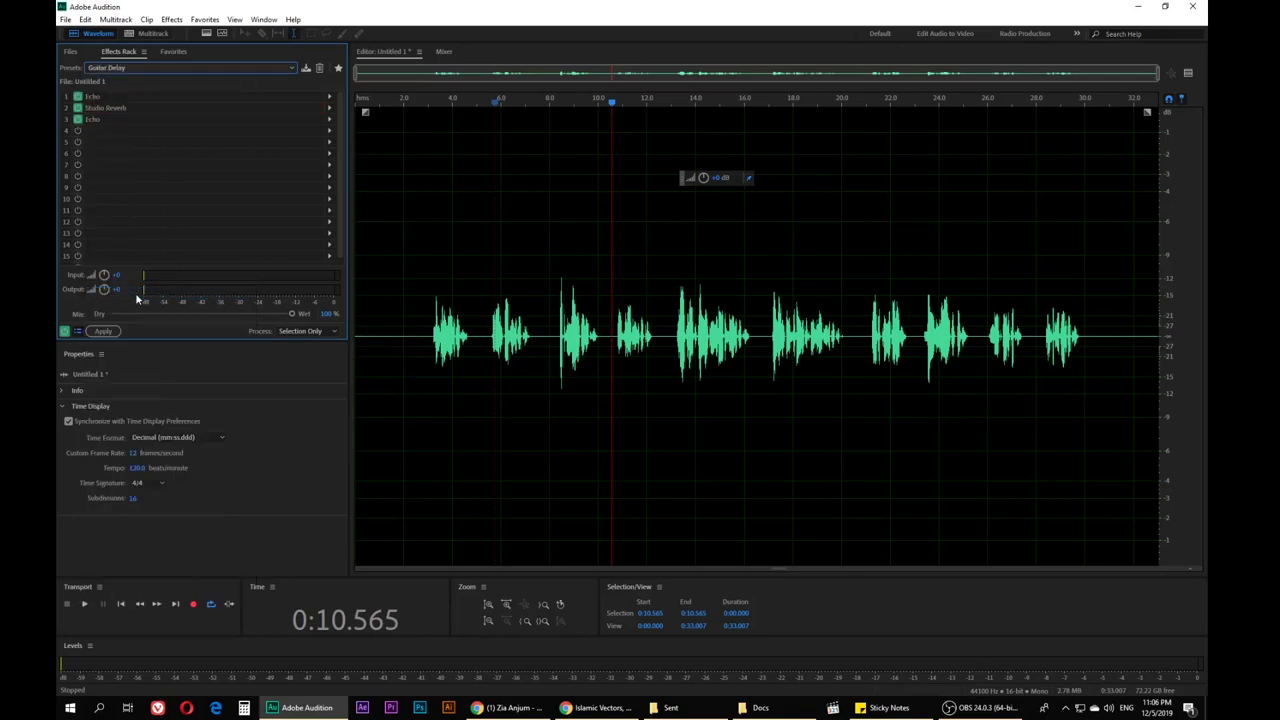
pyautogui.click(87, 603)
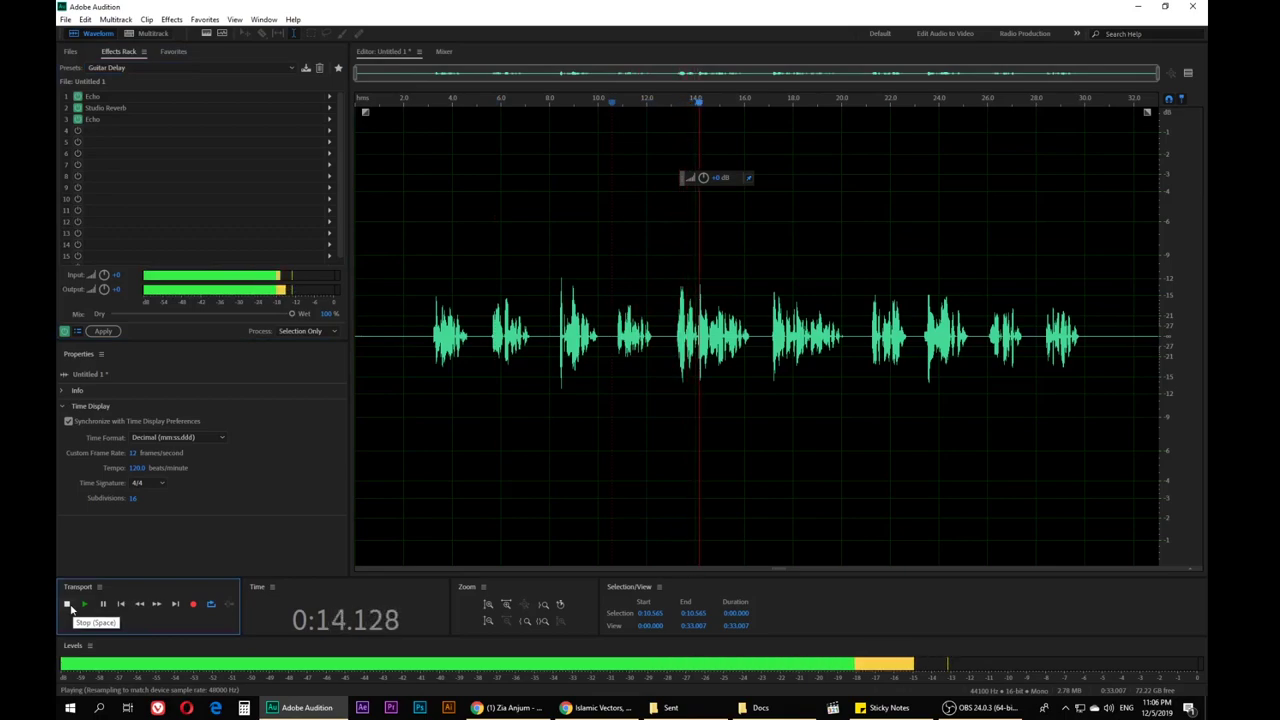
pyautogui.click(67, 604)
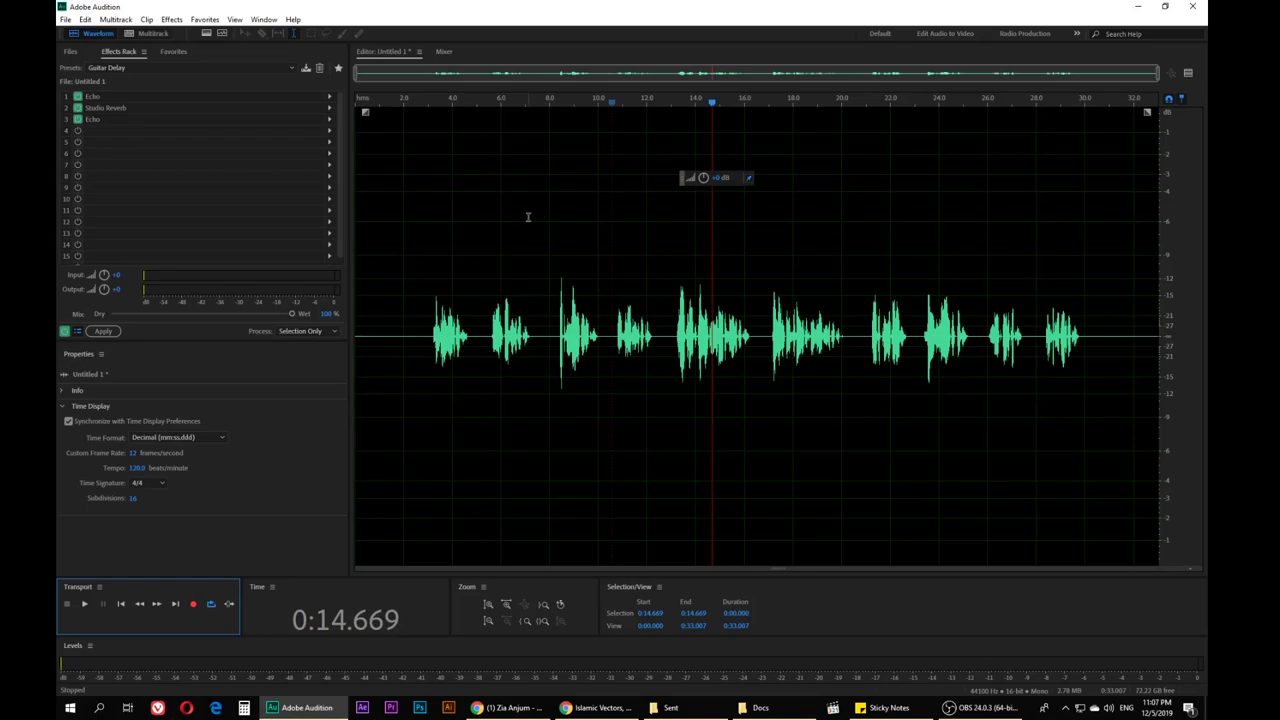
# Load the Podcast Voice preset in the Effects Rack and audition the recording from about 2.8 seconds.
pyautogui.click(153, 68)
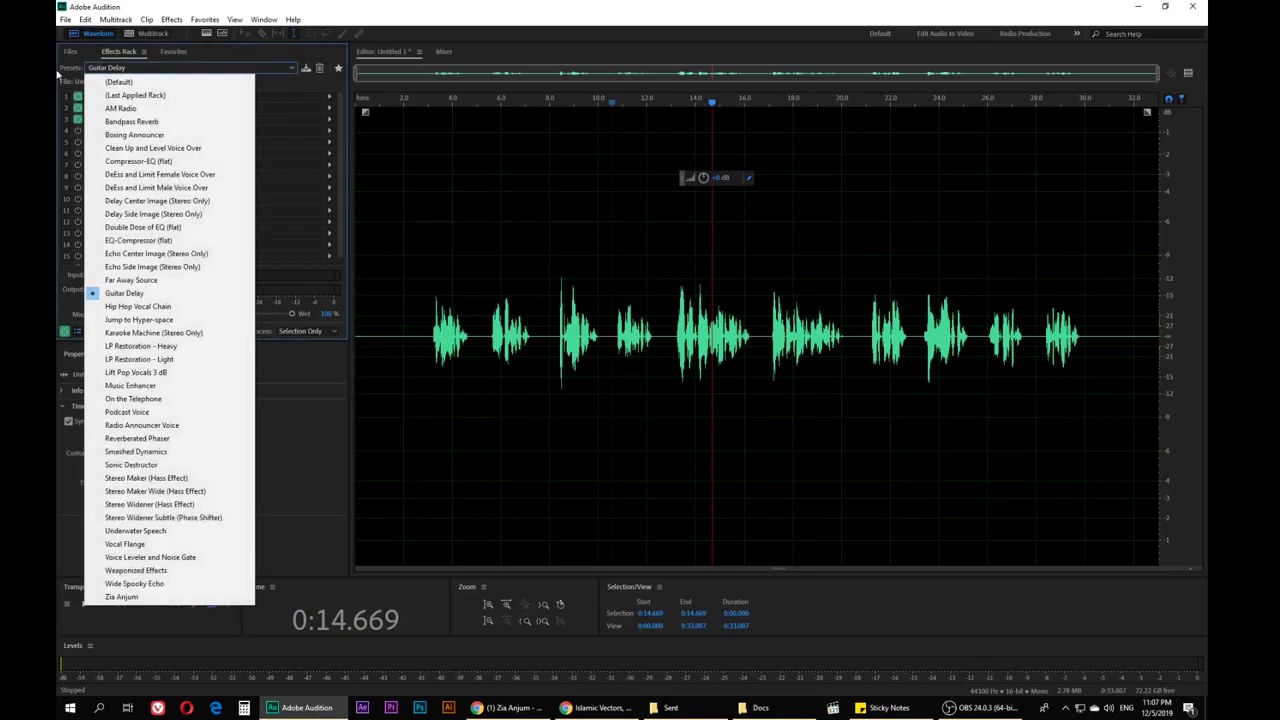
pyautogui.click(137, 412)
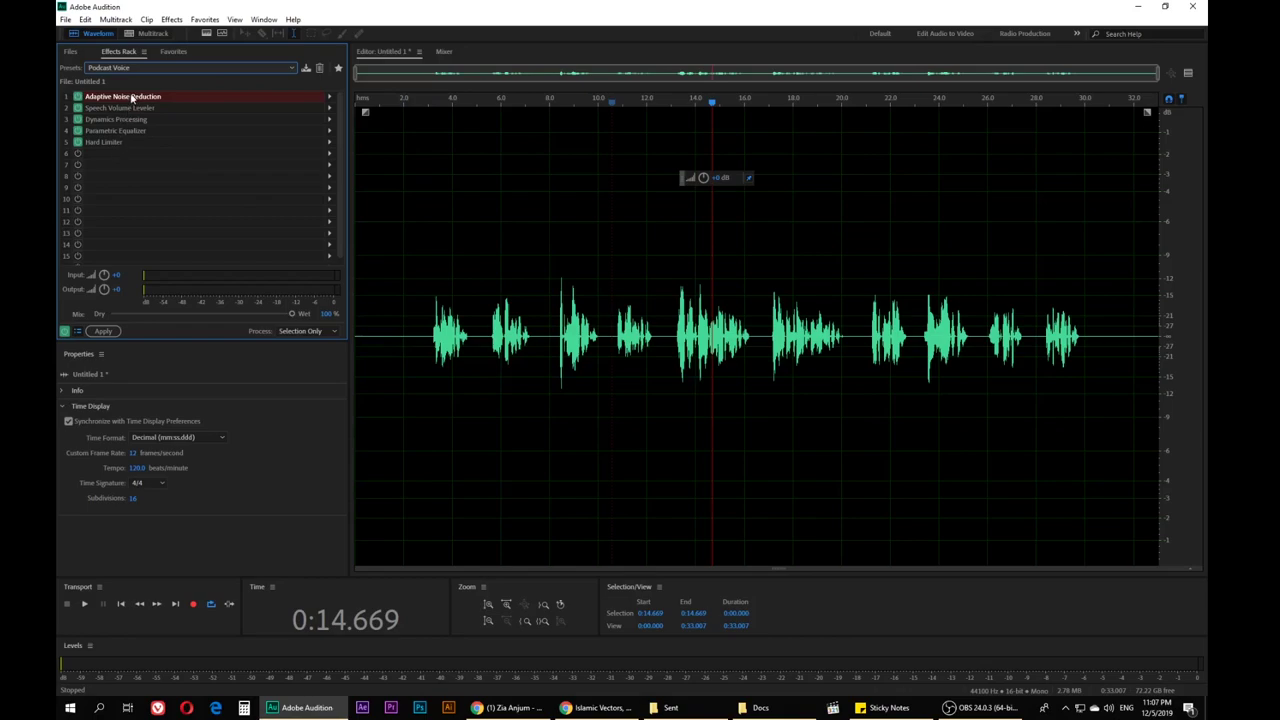
pyautogui.click(423, 104)
pyautogui.press('space')
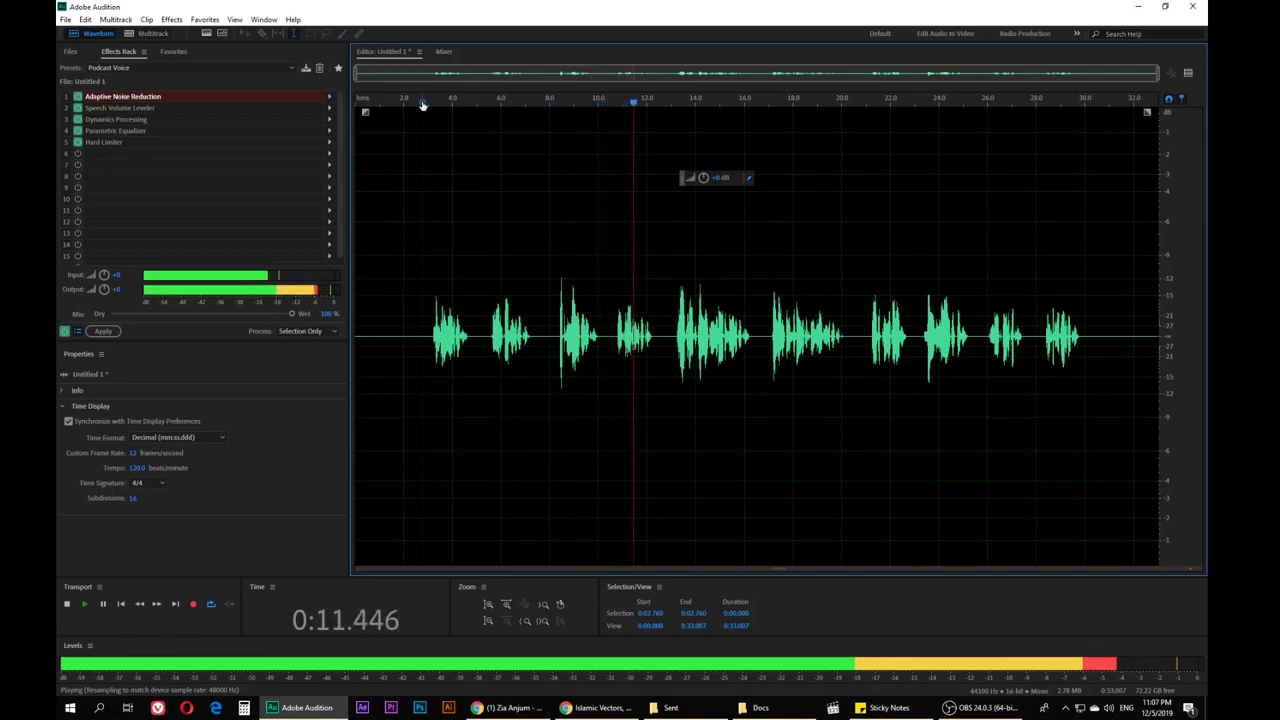
pyautogui.press('space')
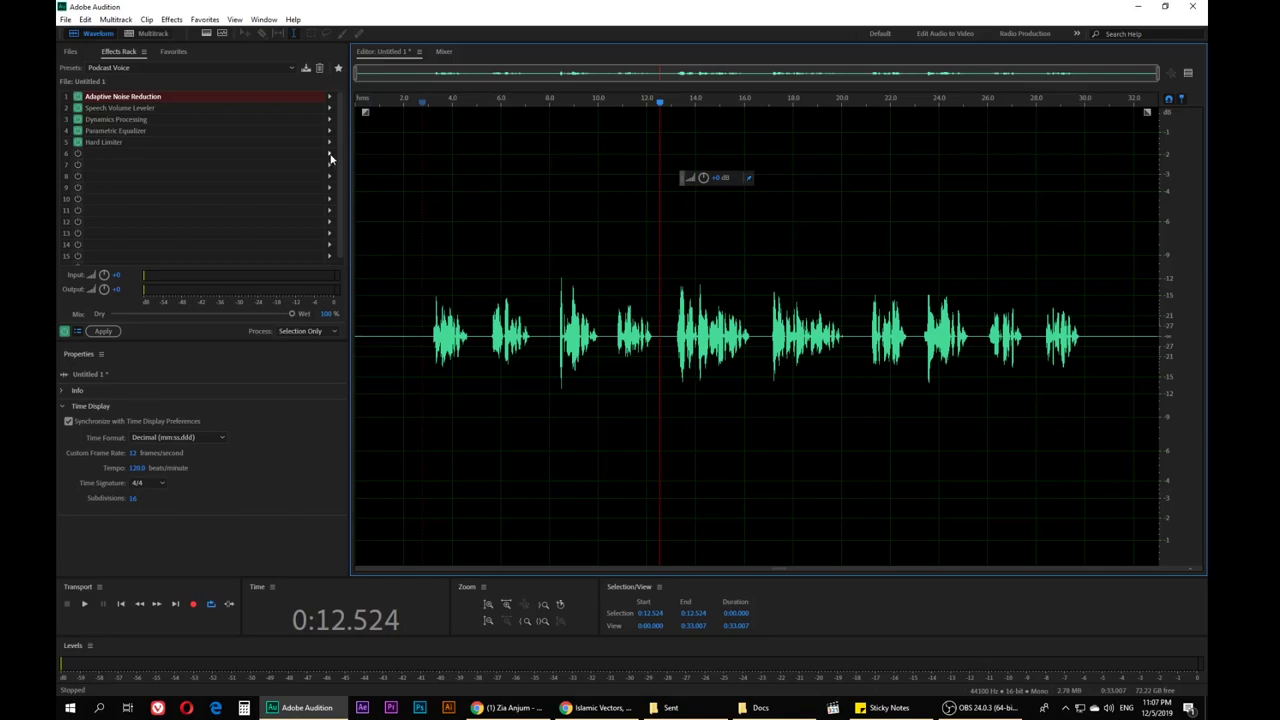
pyautogui.click(121, 159)
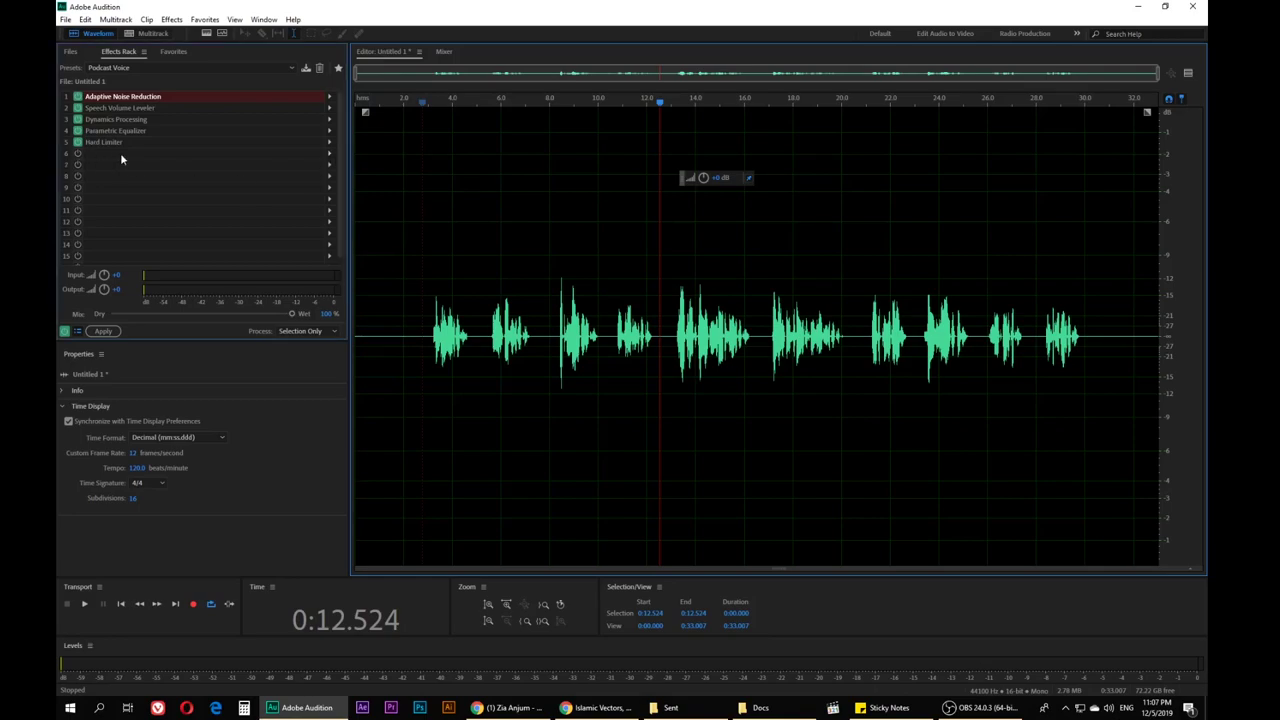
pyautogui.click(332, 158)
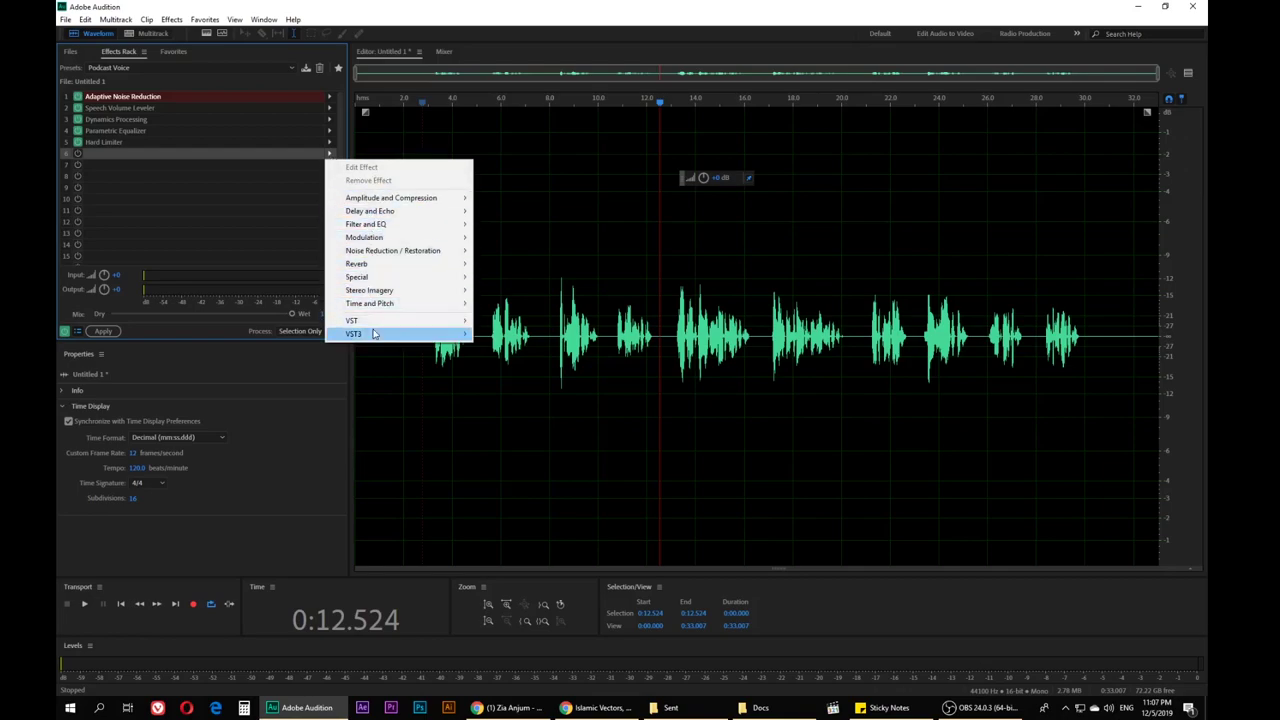
pyautogui.click(172, 19)
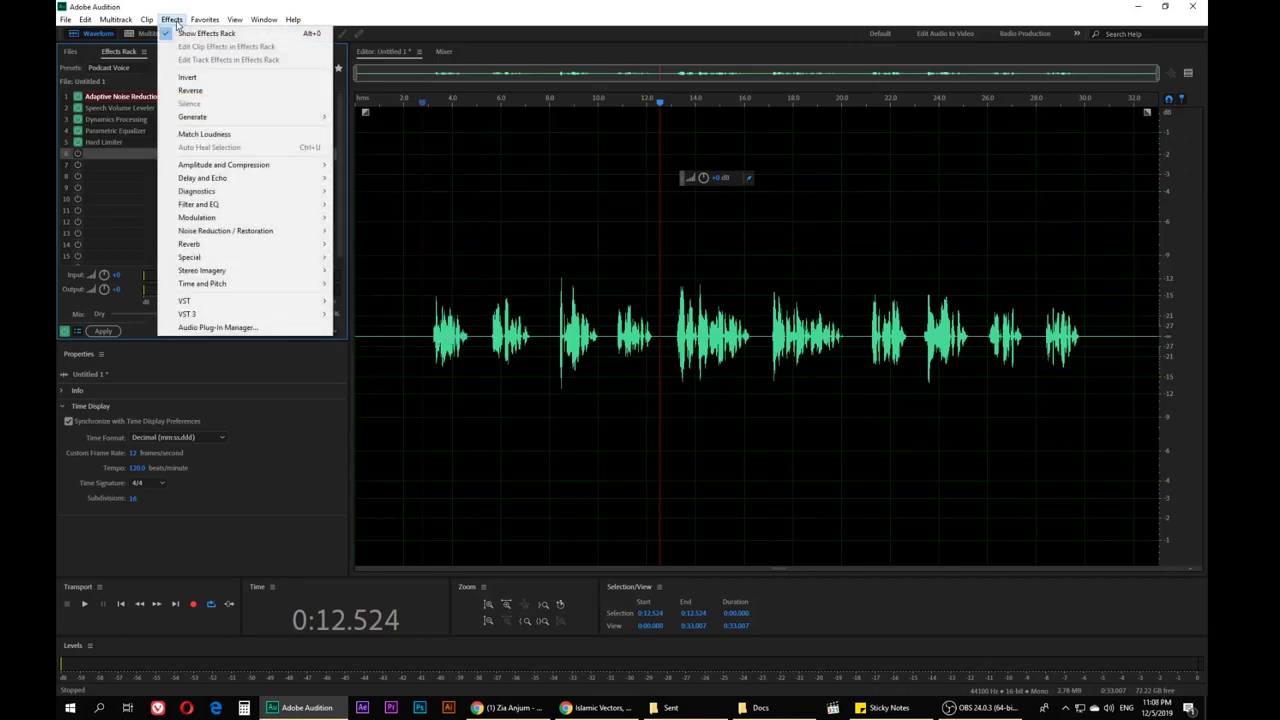
pyautogui.click(283, 381)
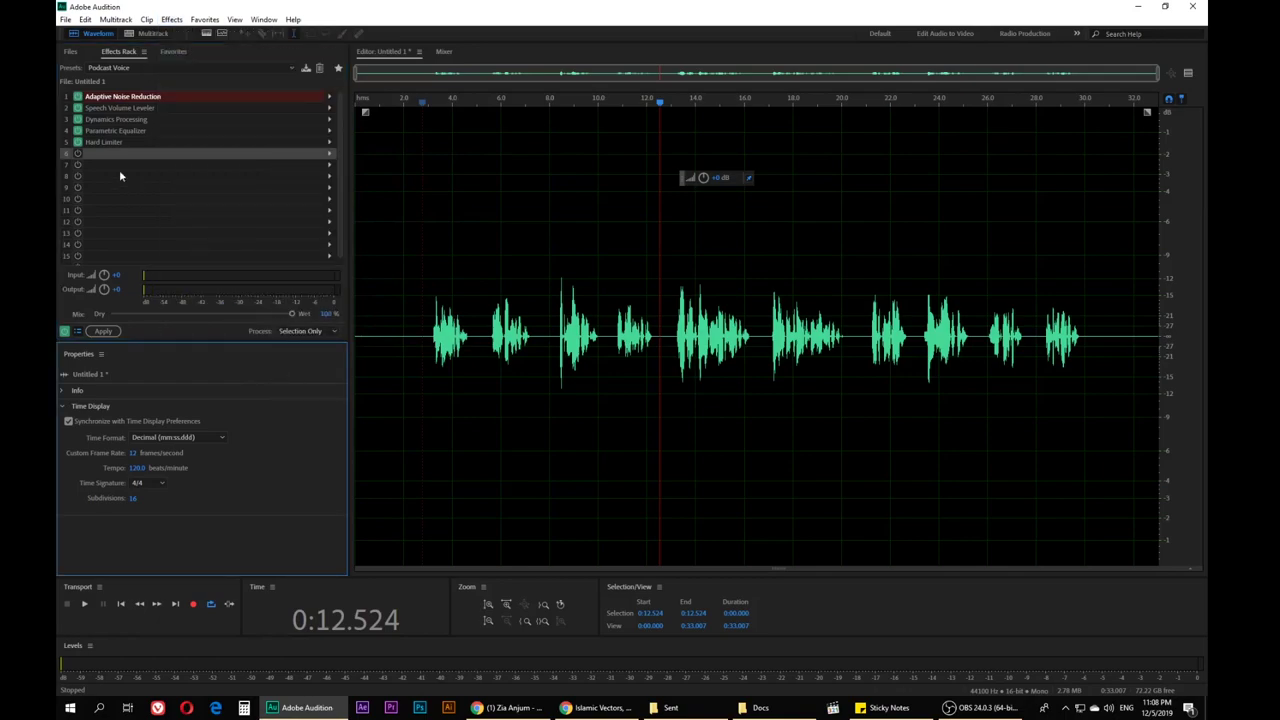
# Add a Studio Reverb effect to slot 6 of the Effects Rack.
pyautogui.click(329, 155)
pyautogui.moveTo(358, 266)
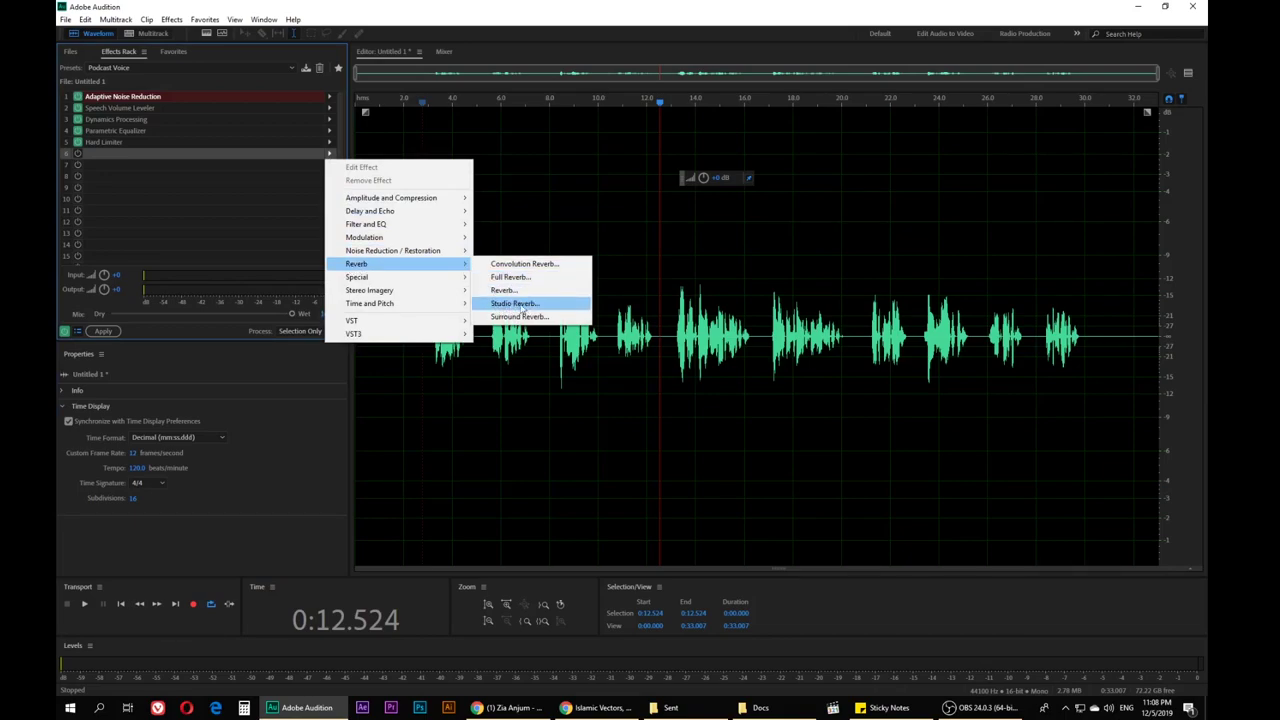
pyautogui.click(526, 304)
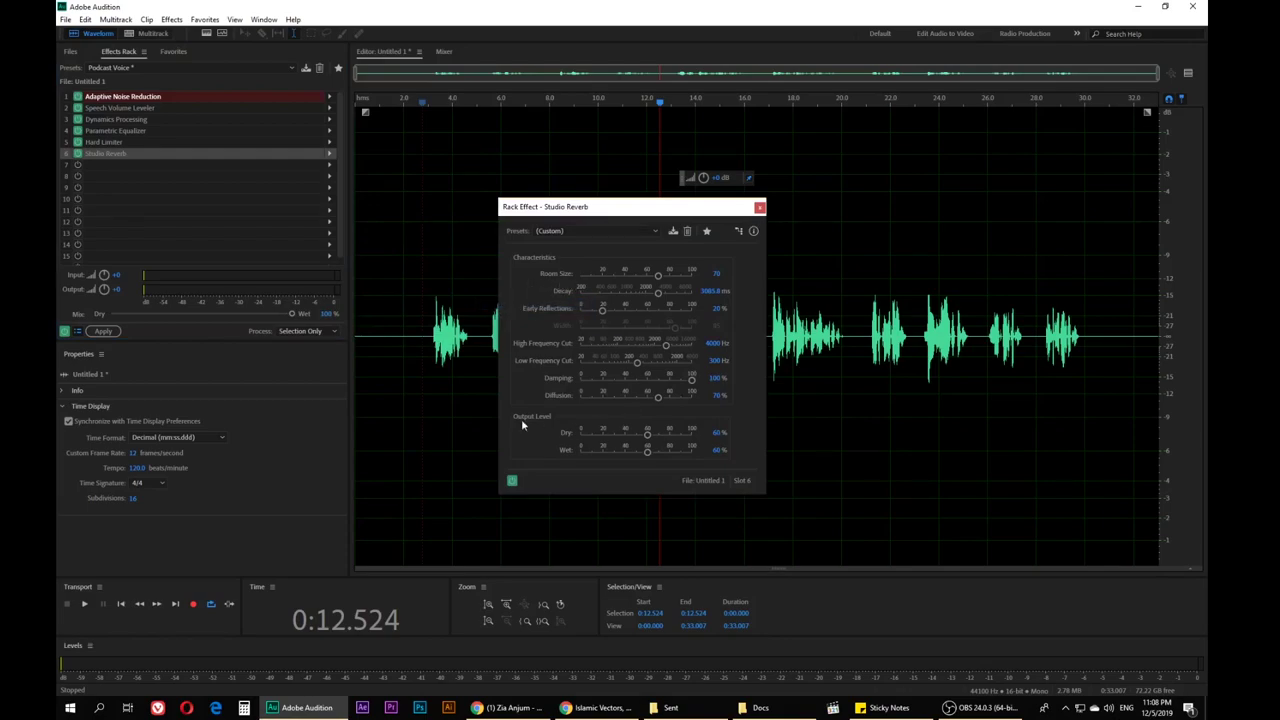
# Set the Studio Reverb to its default preset and audition the recording from about 3.3 seconds.
pyautogui.click(606, 231)
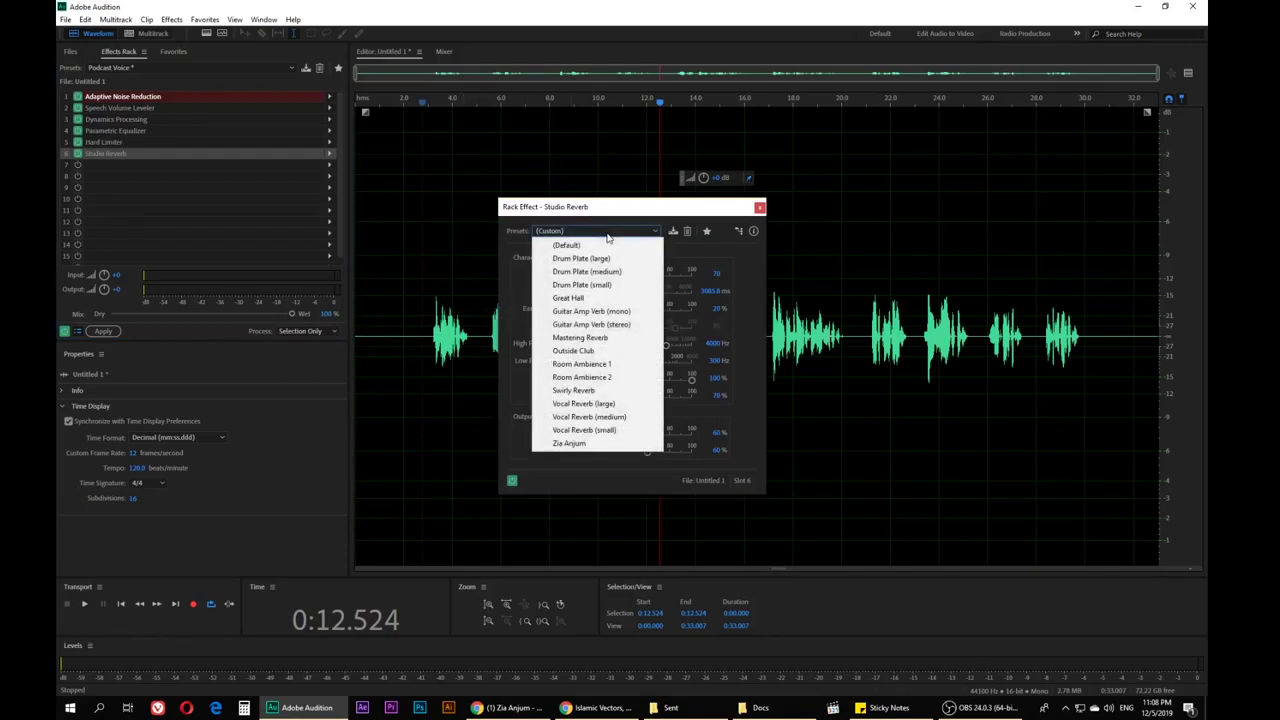
pyautogui.click(573, 245)
pyautogui.click(434, 103)
pyautogui.press('space')
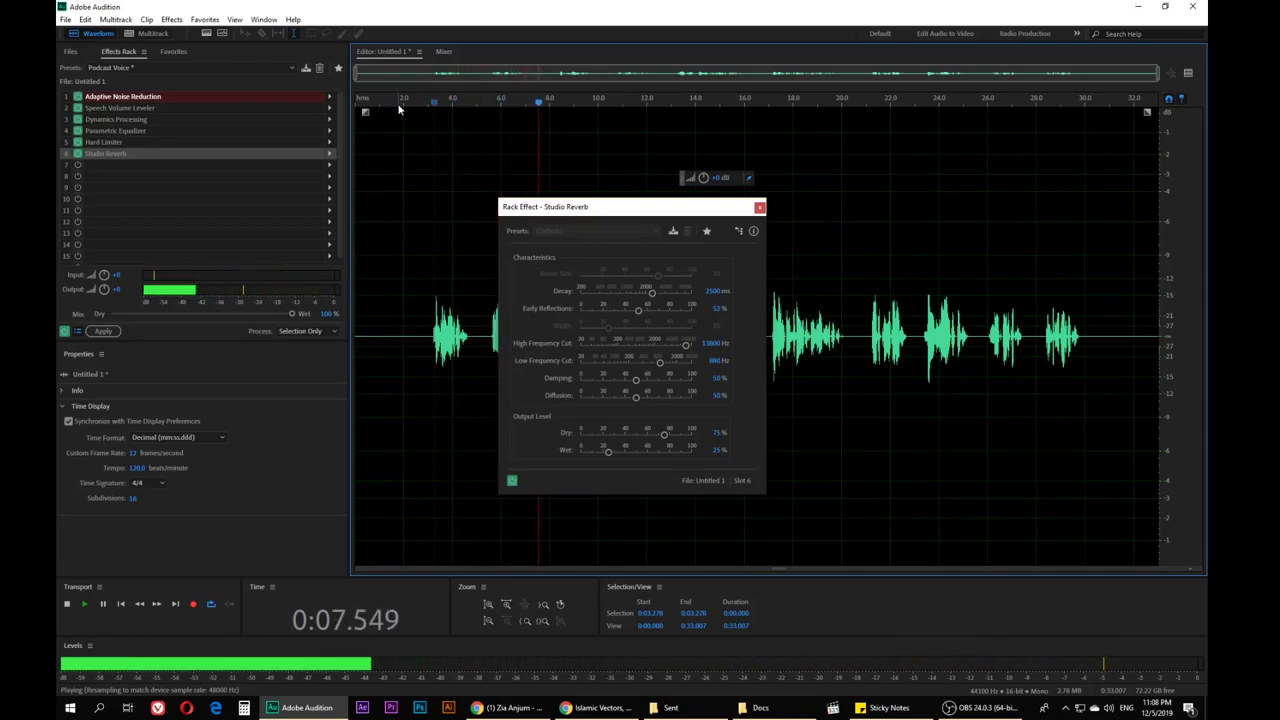
pyautogui.press('space')
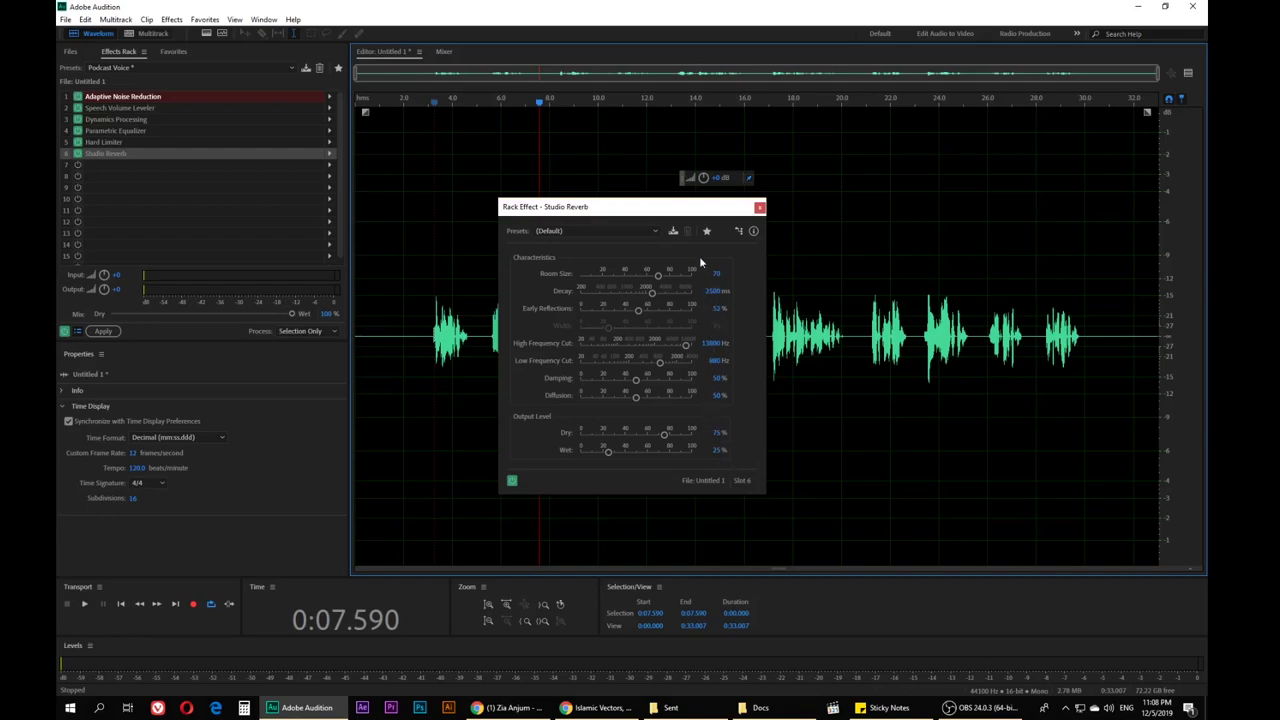
# Choose the Great Hall preset for the Studio Reverb and play from about 3.2 seconds, moving the effect window off the waveform's middle.
pyautogui.click(625, 237)
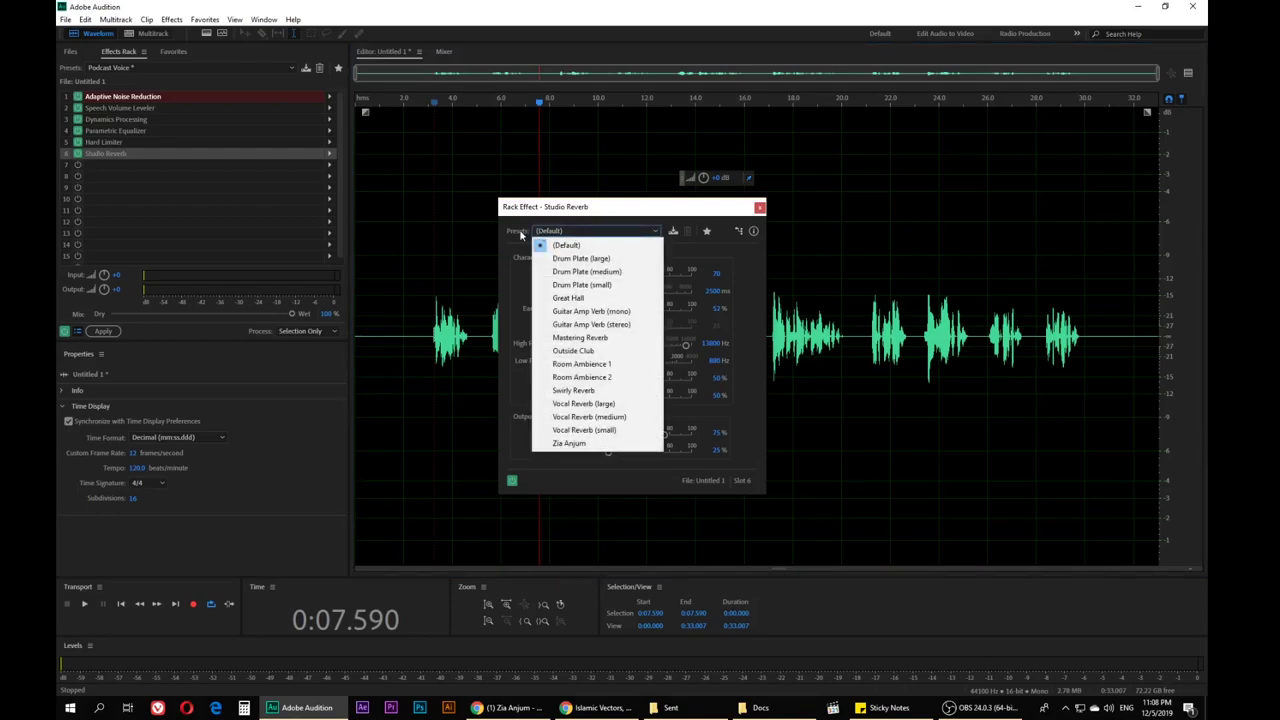
pyautogui.click(566, 298)
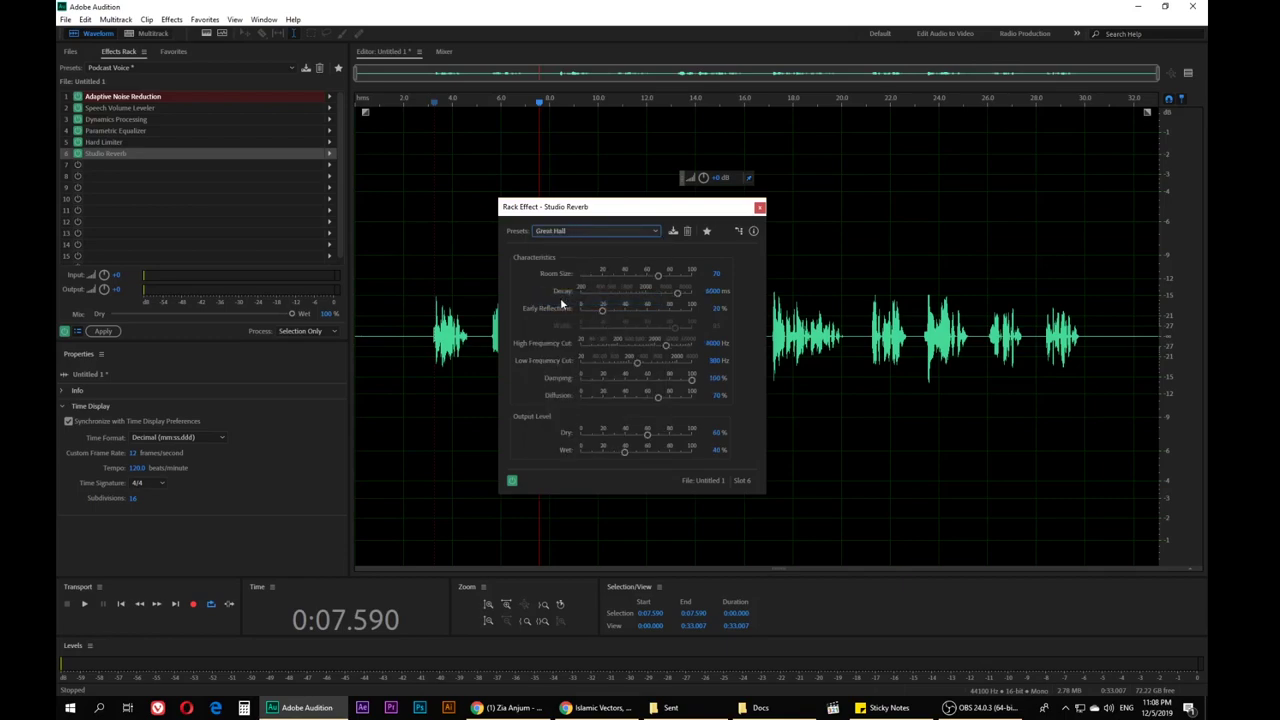
pyautogui.click(433, 102)
pyautogui.press('space')
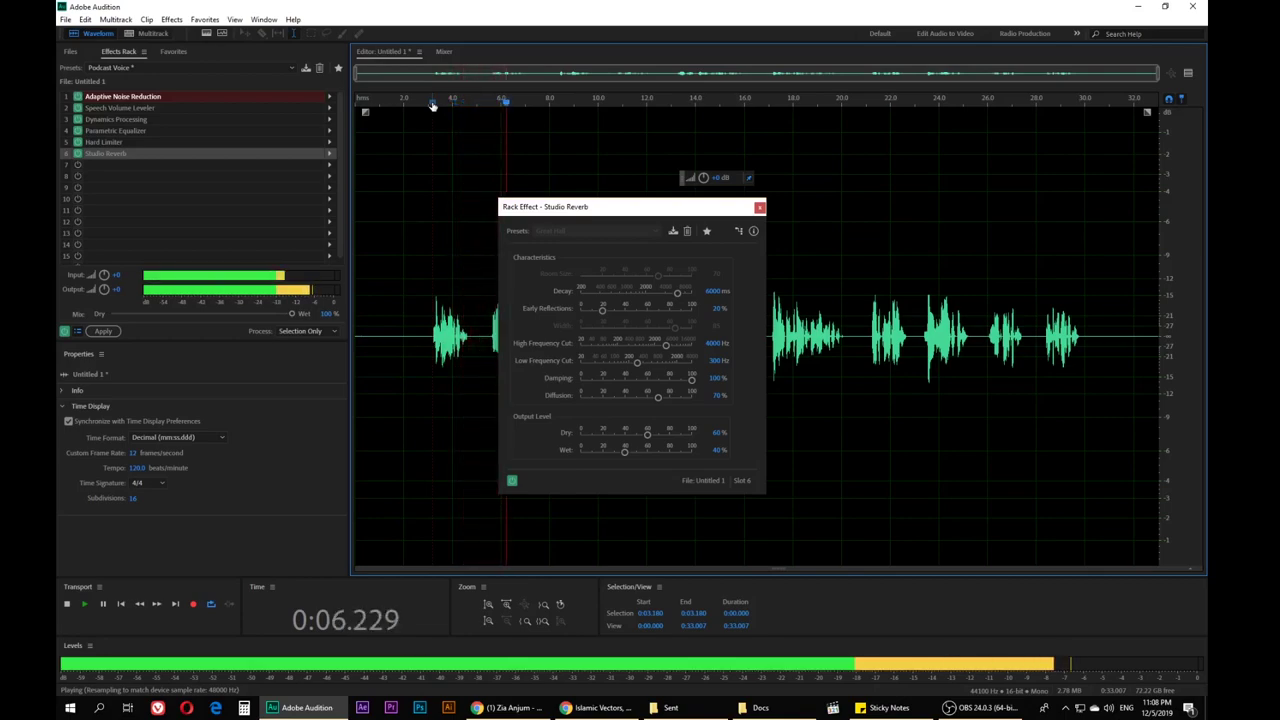
pyautogui.moveTo(595, 218); pyautogui.dragTo(360, 182)
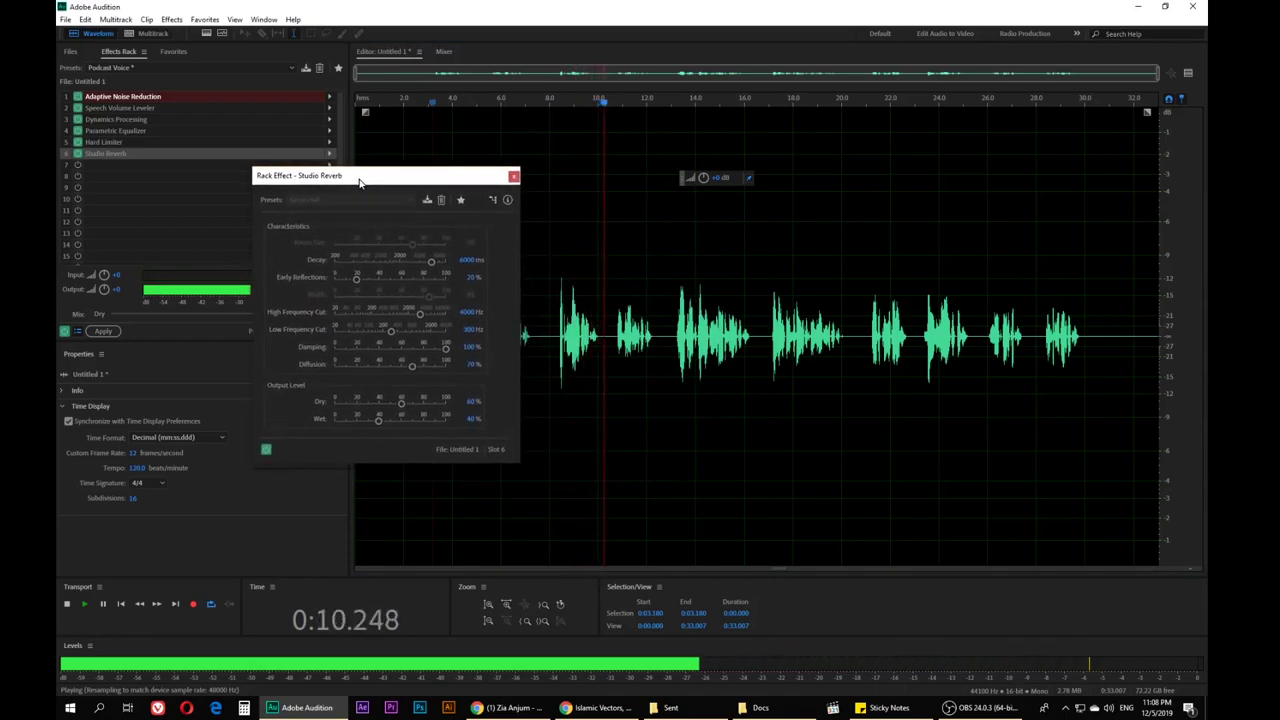
# Stop playback and set the Studio Reverb's decay to 3500 ms, dry level to about 90.1% and wet level to about 57.2%.
pyautogui.press('space')
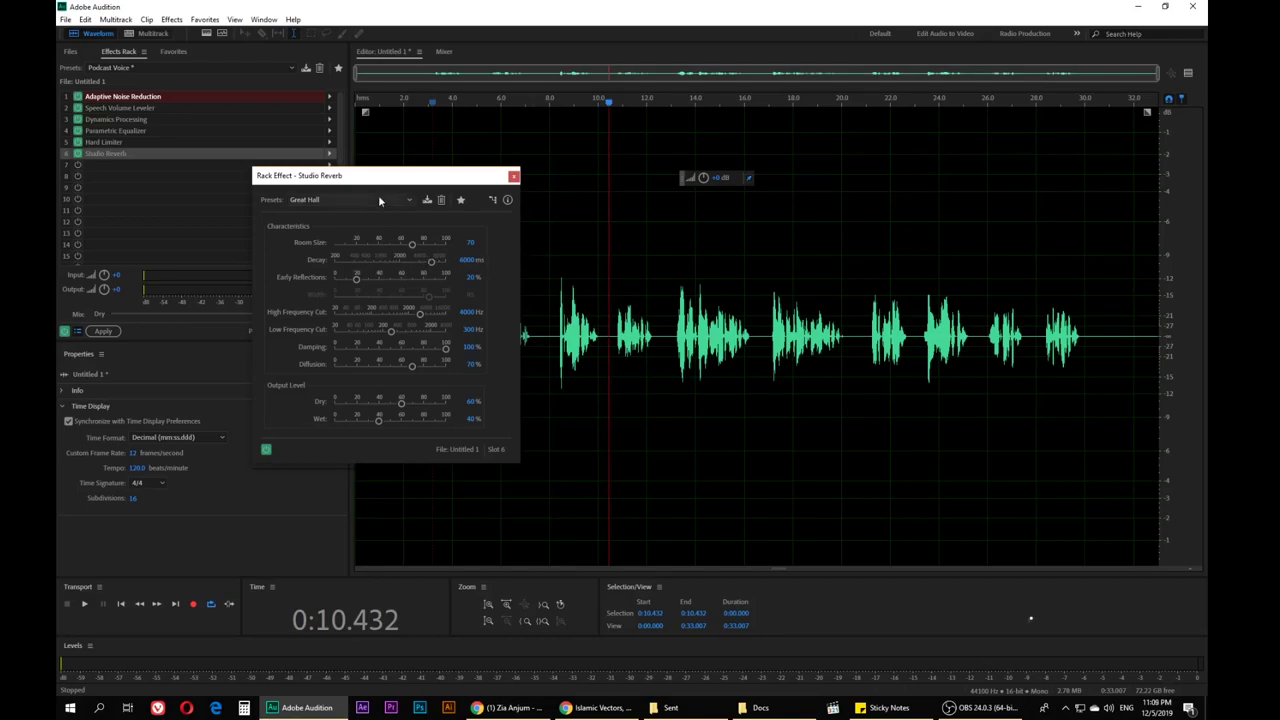
pyautogui.moveTo(383, 178); pyautogui.dragTo(412, 179)
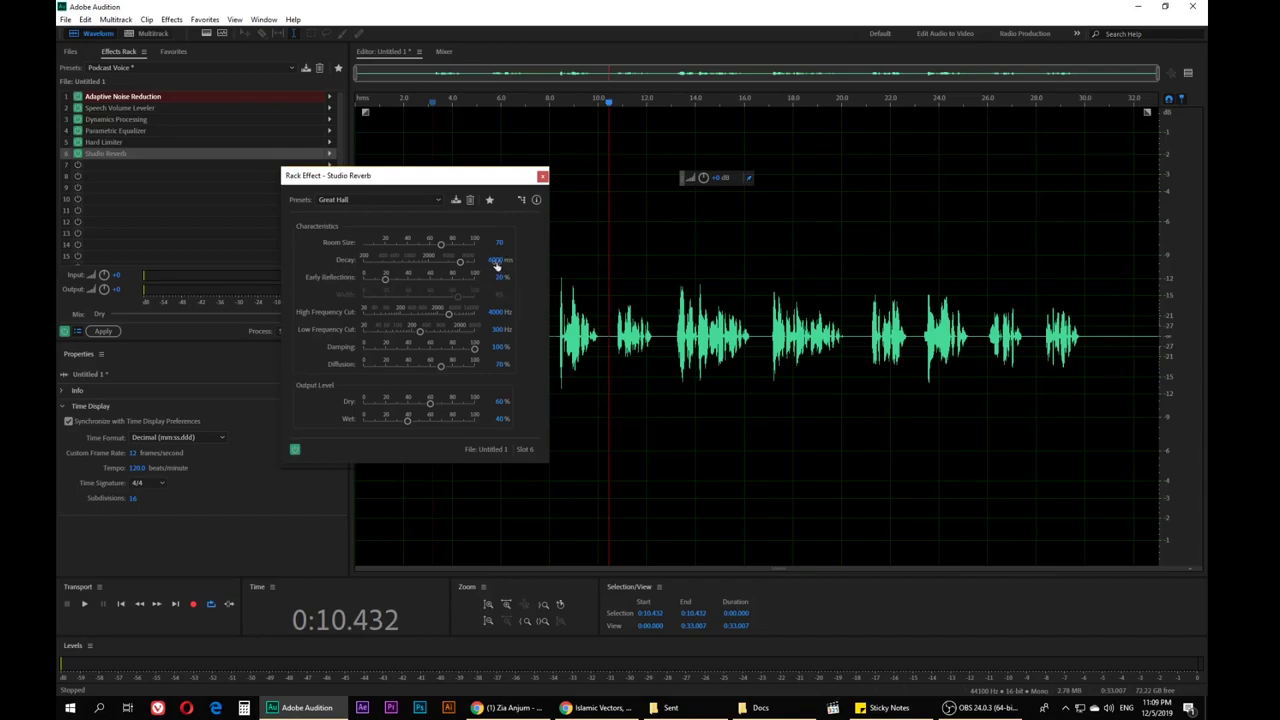
pyautogui.click(497, 262)
pyautogui.write('3500')
pyautogui.press('Return')
pyautogui.click(497, 261)
pyautogui.moveTo(431, 404); pyautogui.dragTo(465, 410)
# Audition the recording with the adjusted reverb from about 3.2 seconds.
pyautogui.click(432, 103)
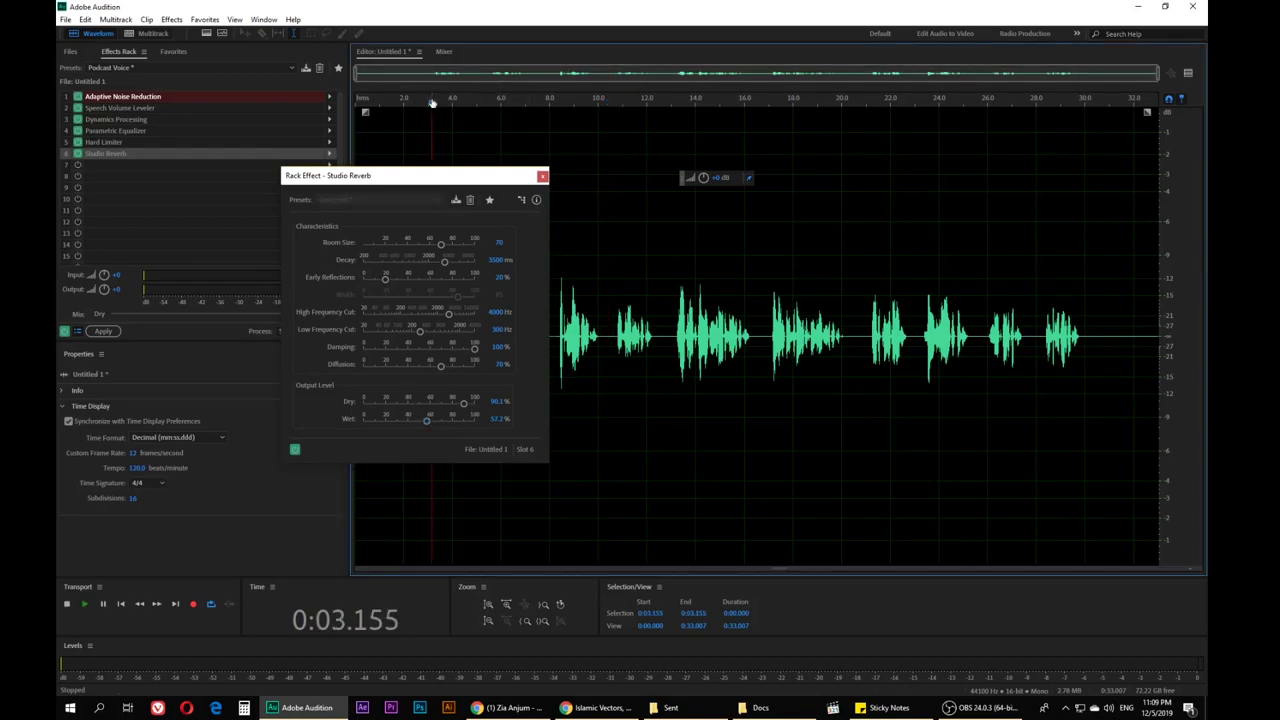
pyautogui.press('space')
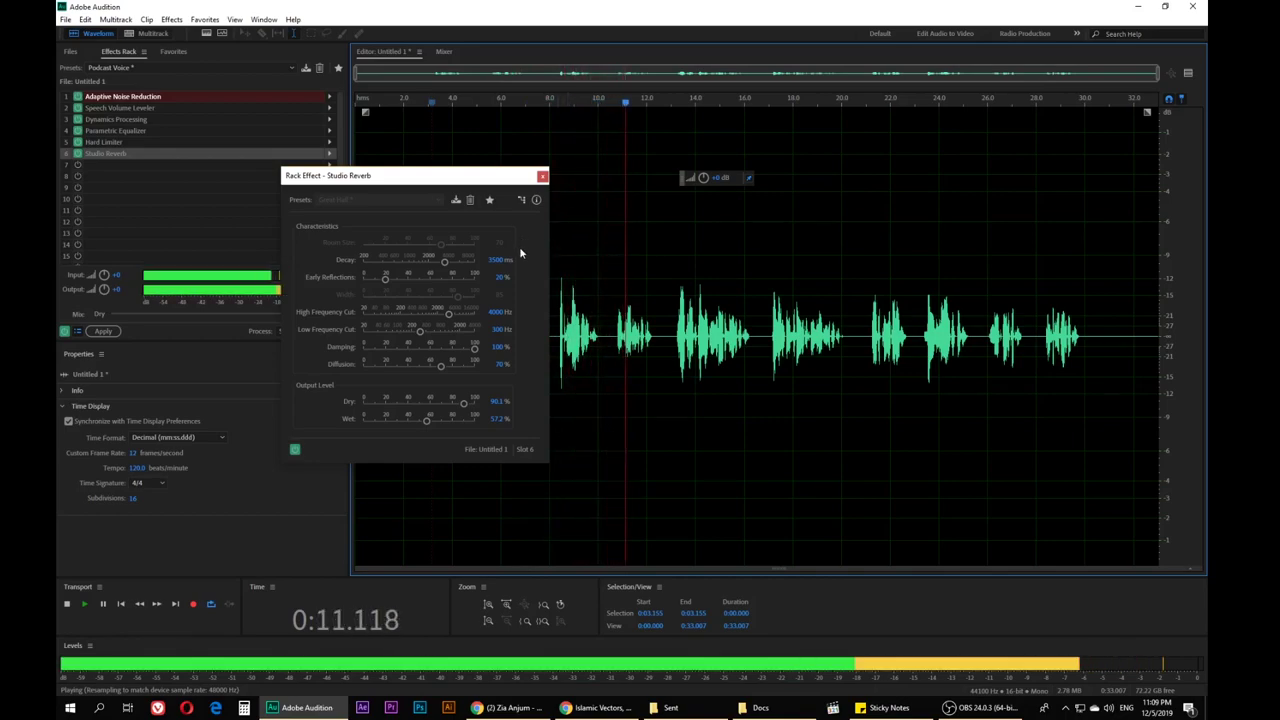
pyautogui.press('space')
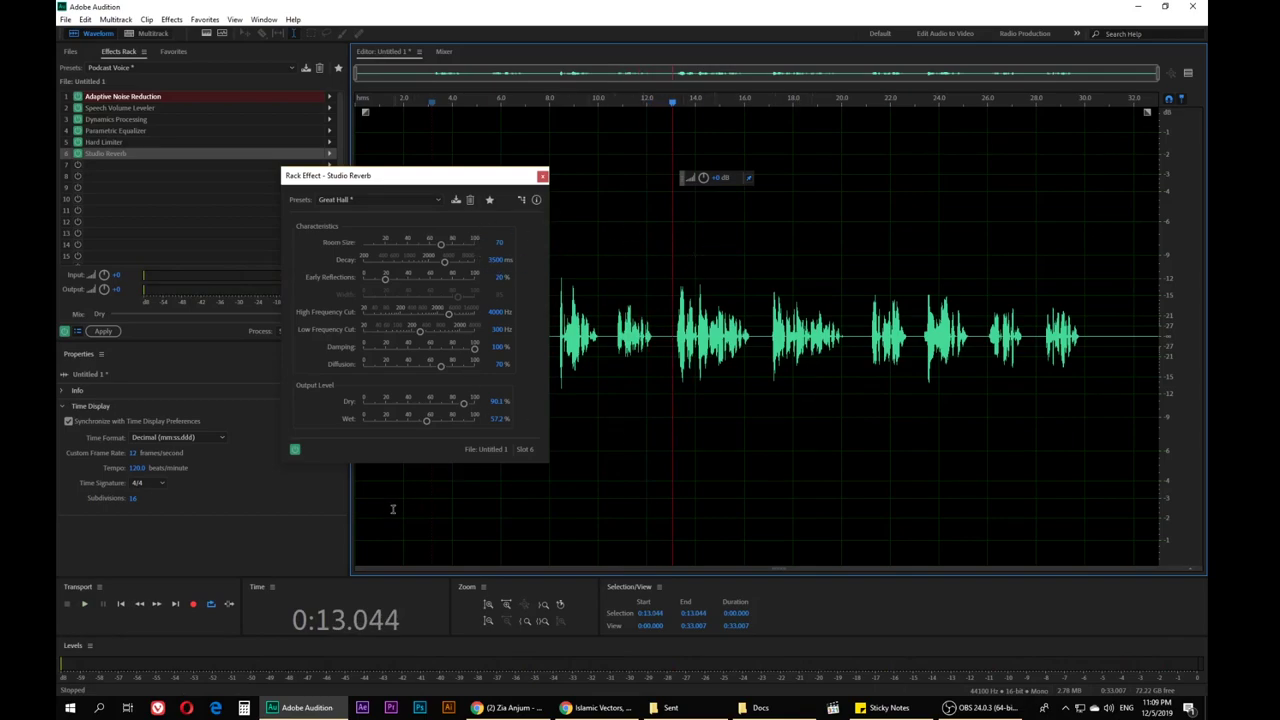
# Raise the reverb's wet level to about 58.8%, close its settings and audition the recording from about 13 seconds.
pyautogui.click(427, 419)
pyautogui.moveTo(429, 423); pyautogui.dragTo(431, 424)
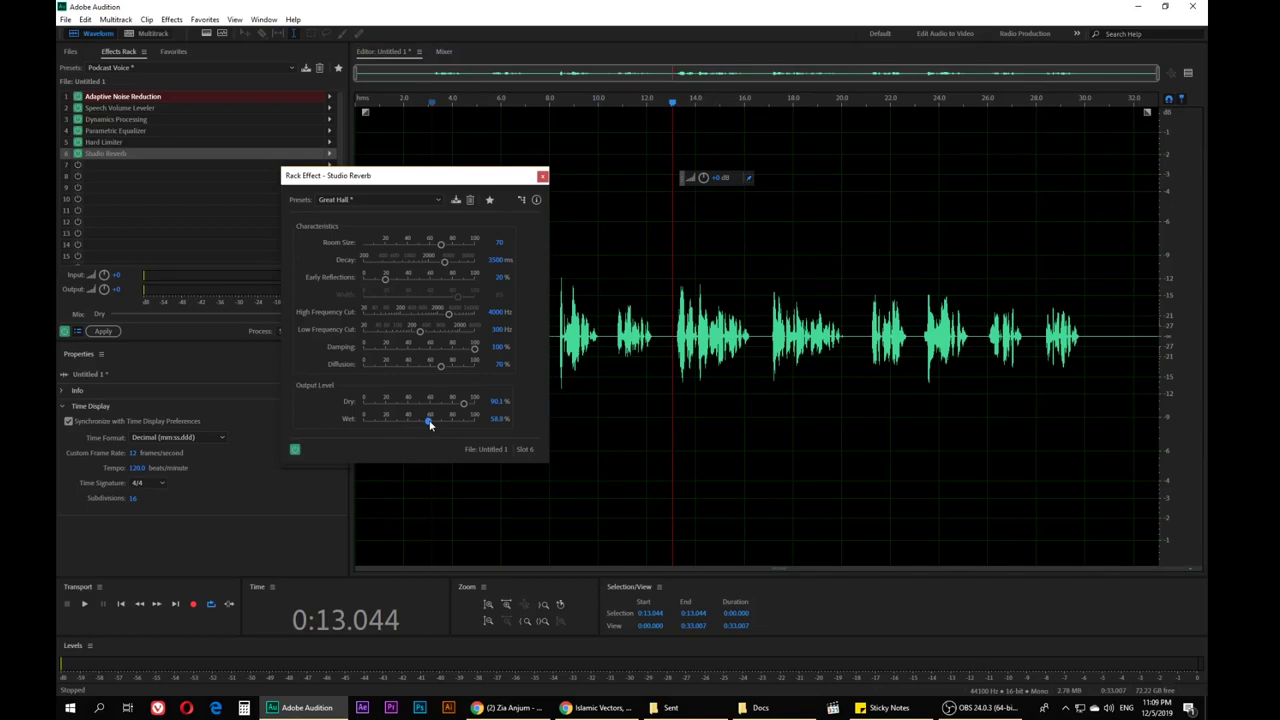
pyautogui.click(543, 177)
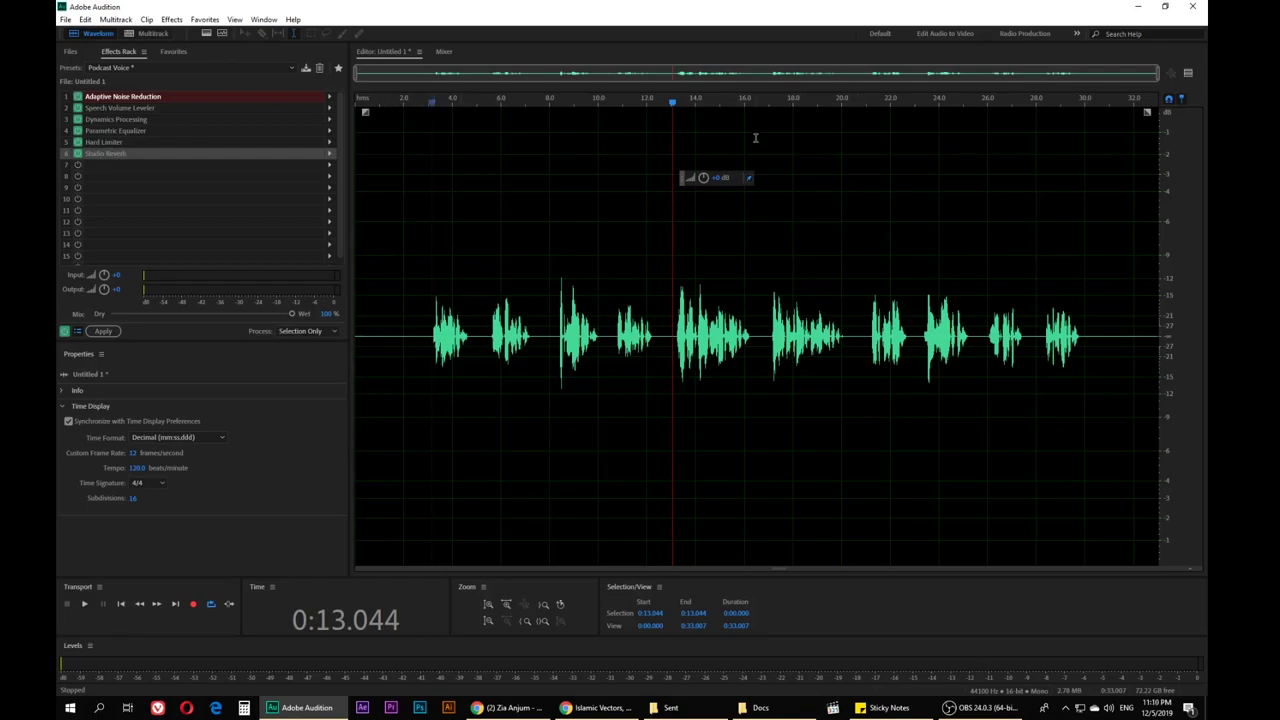
pyautogui.press('space')
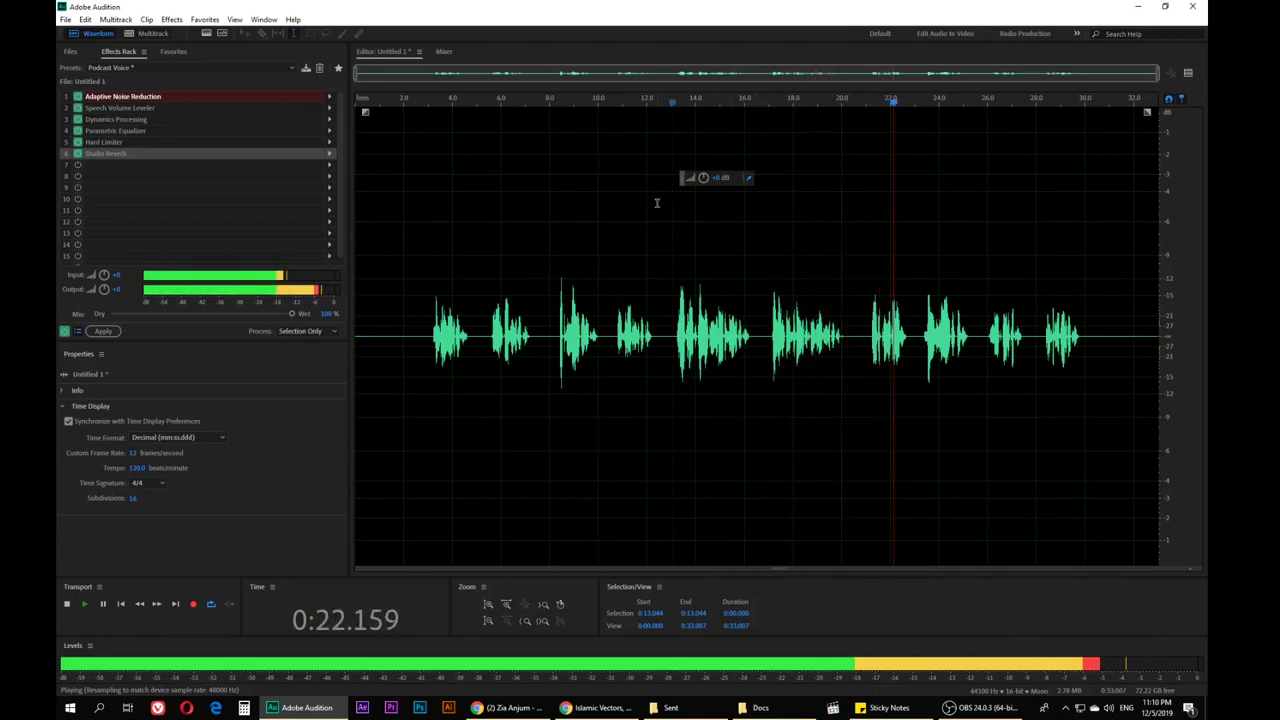
pyautogui.press('space')
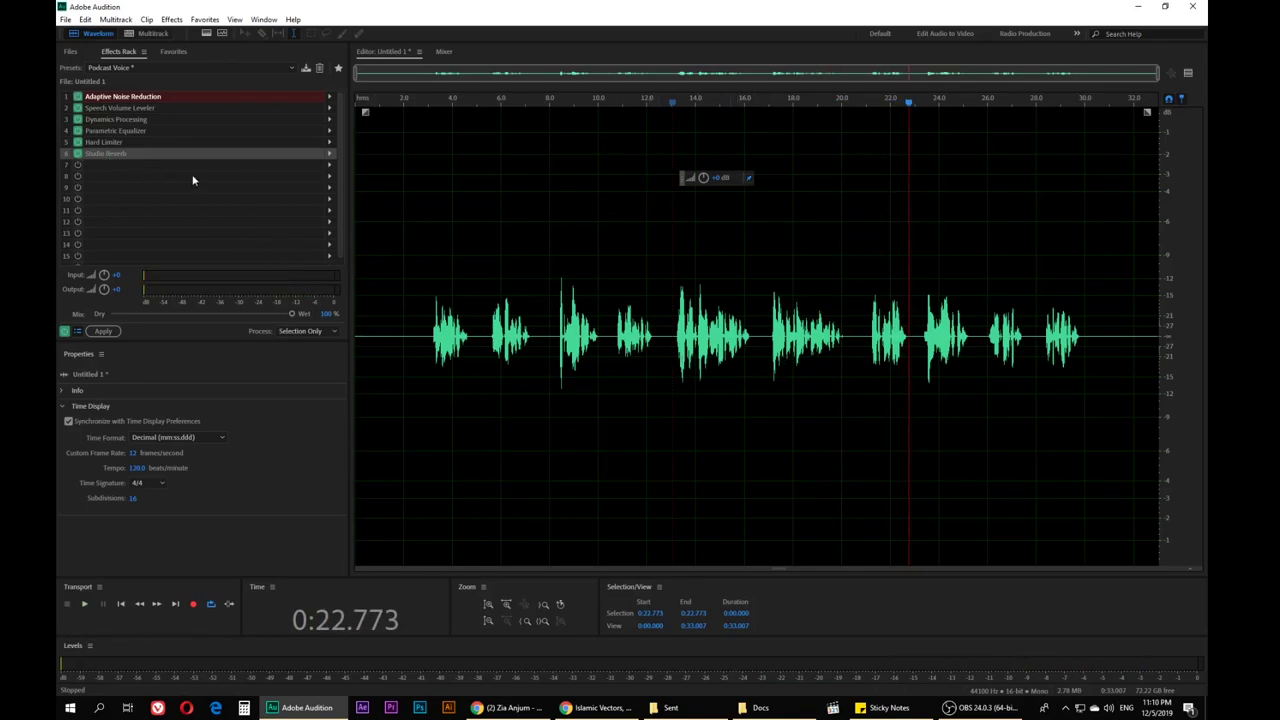
# Reopen the Studio Reverb settings, set decay to 2993 ms and dry level to about 90.6%, and play from about 4.2 seconds.
pyautogui.doubleClick(119, 153)
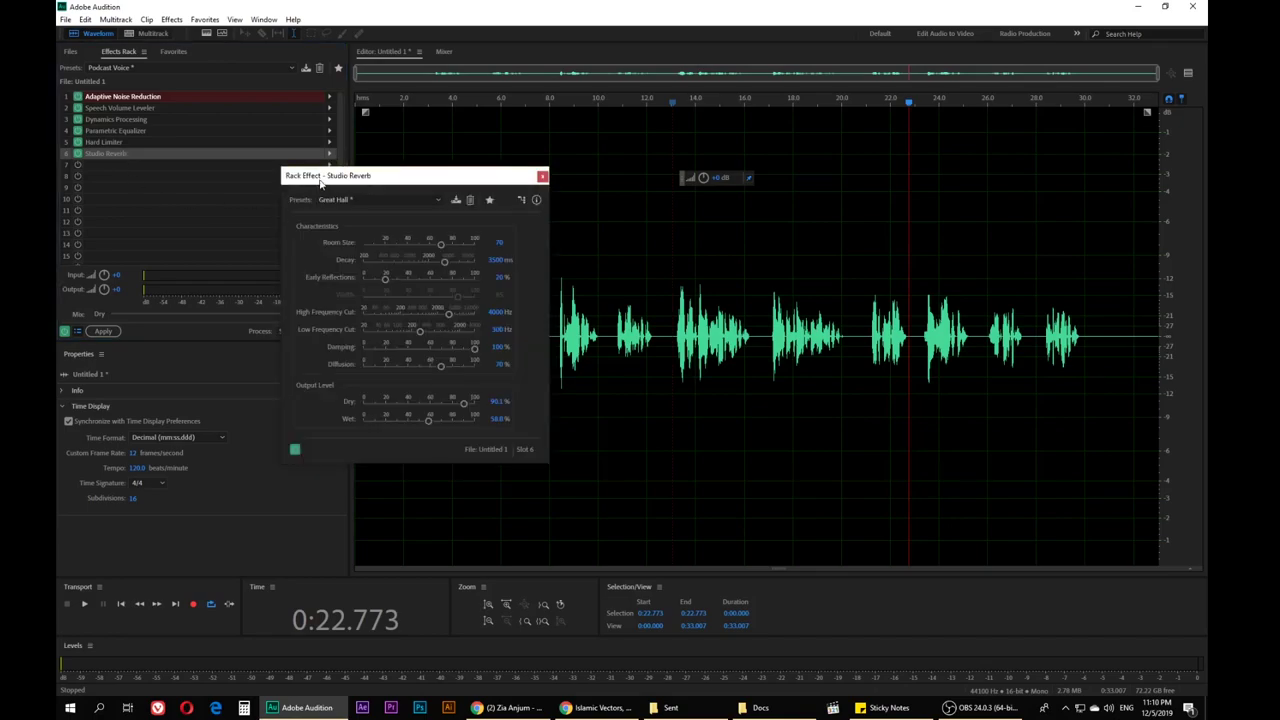
pyautogui.moveTo(319, 182); pyautogui.dragTo(367, 162)
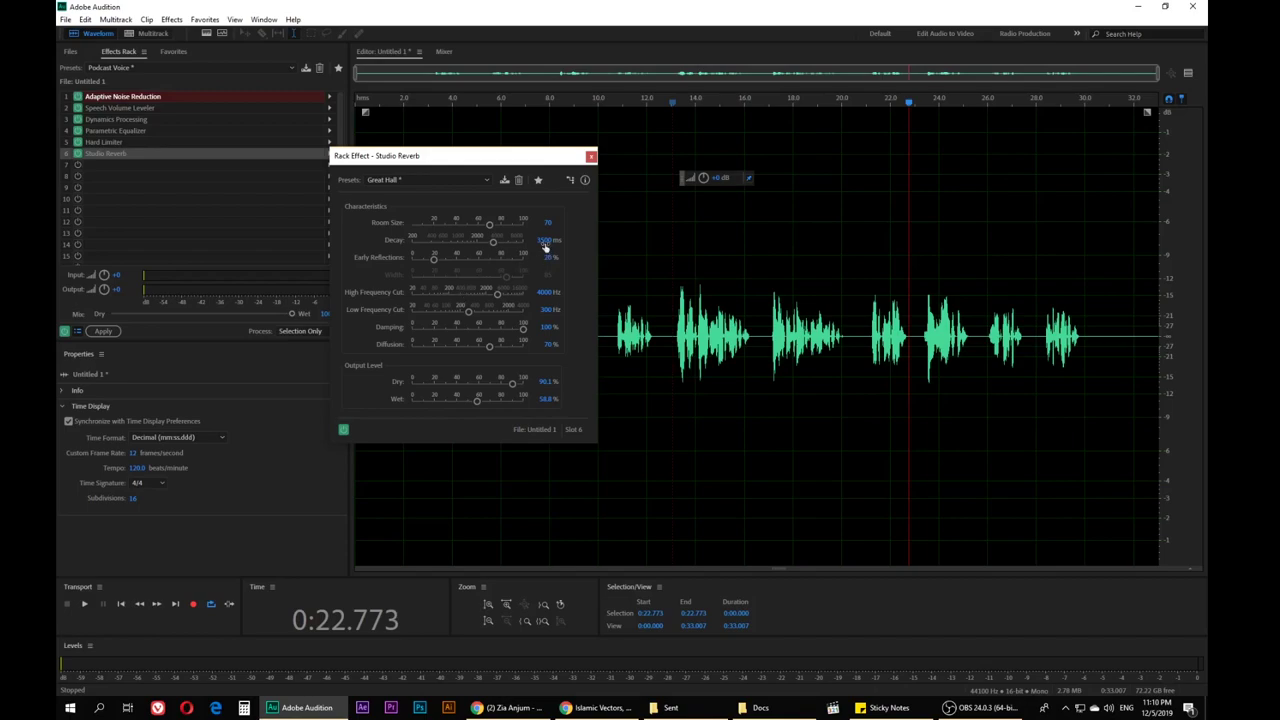
pyautogui.moveTo(545, 245)
pyautogui.mouseDown()
pyautogui.moveTo(531, 245)
pyautogui.moveTo(546, 251)
pyautogui.mouseUp()
pyautogui.moveTo(513, 387); pyautogui.dragTo(515, 386)
pyautogui.click(458, 101)
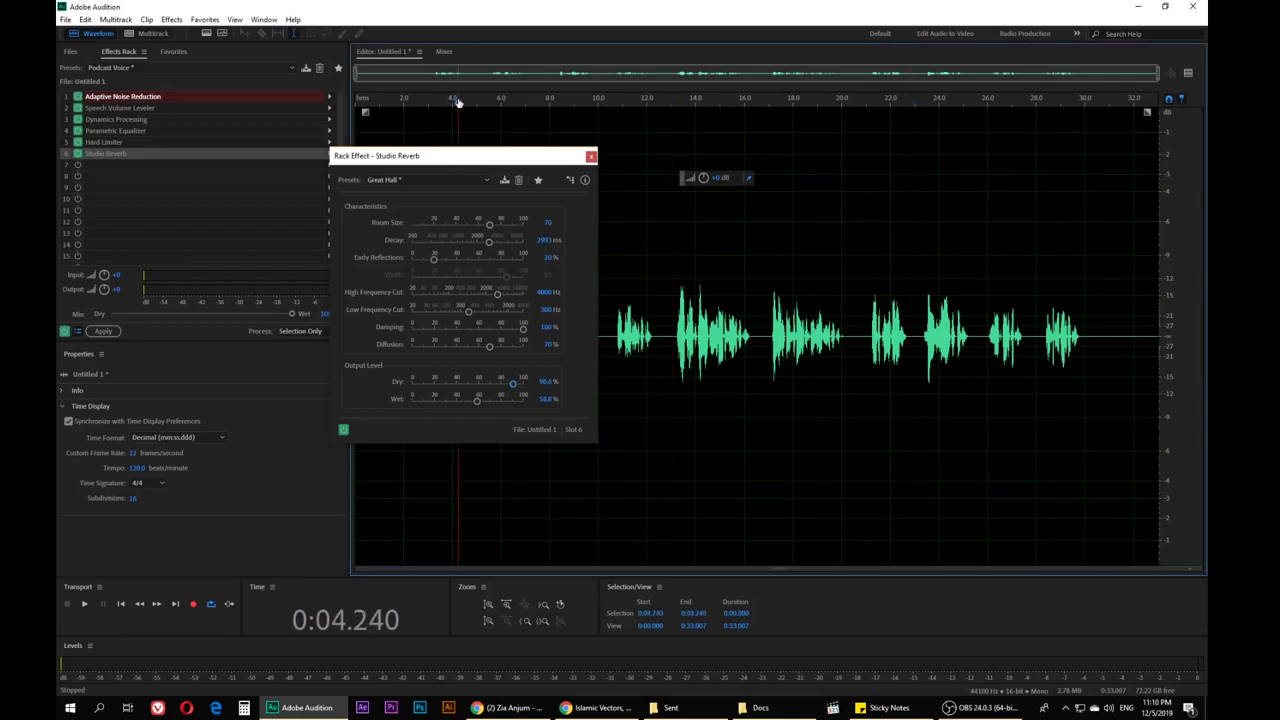
pyautogui.press('space')
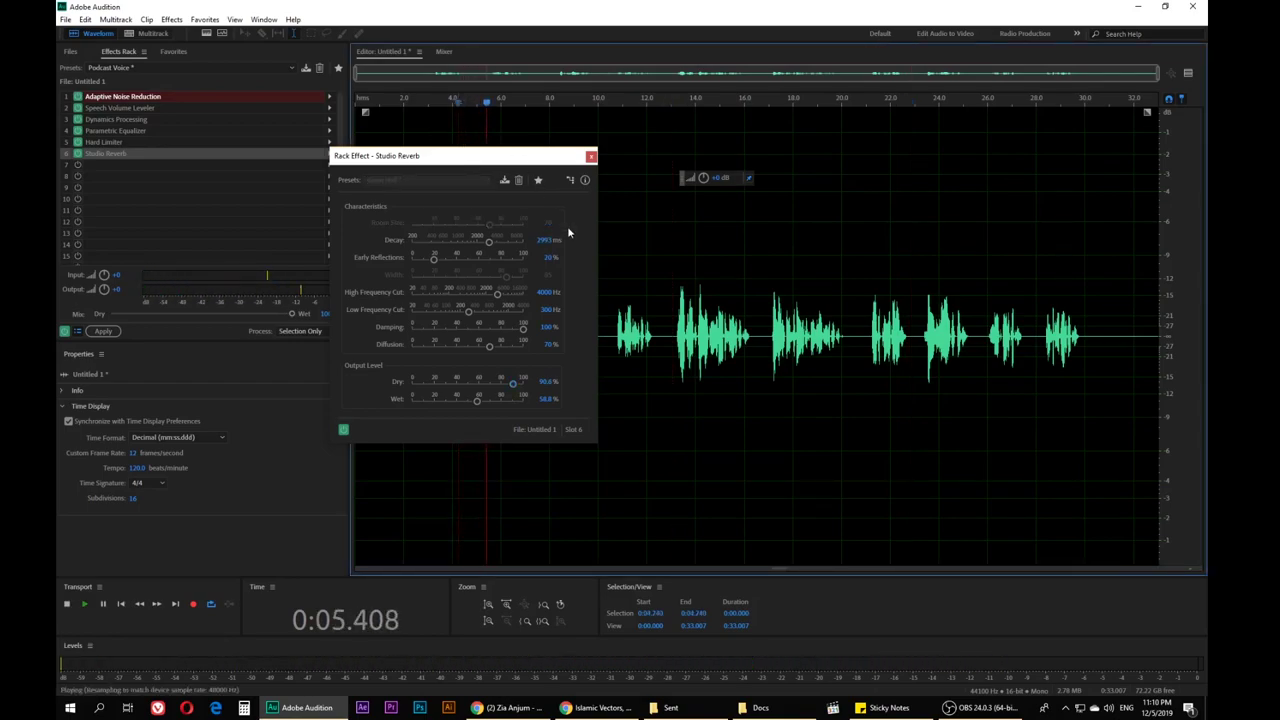
# Fine-tune the reverb's output during playback to a dry level of about 90.3% and a wet level of about 63.1%.
pyautogui.click(512, 383)
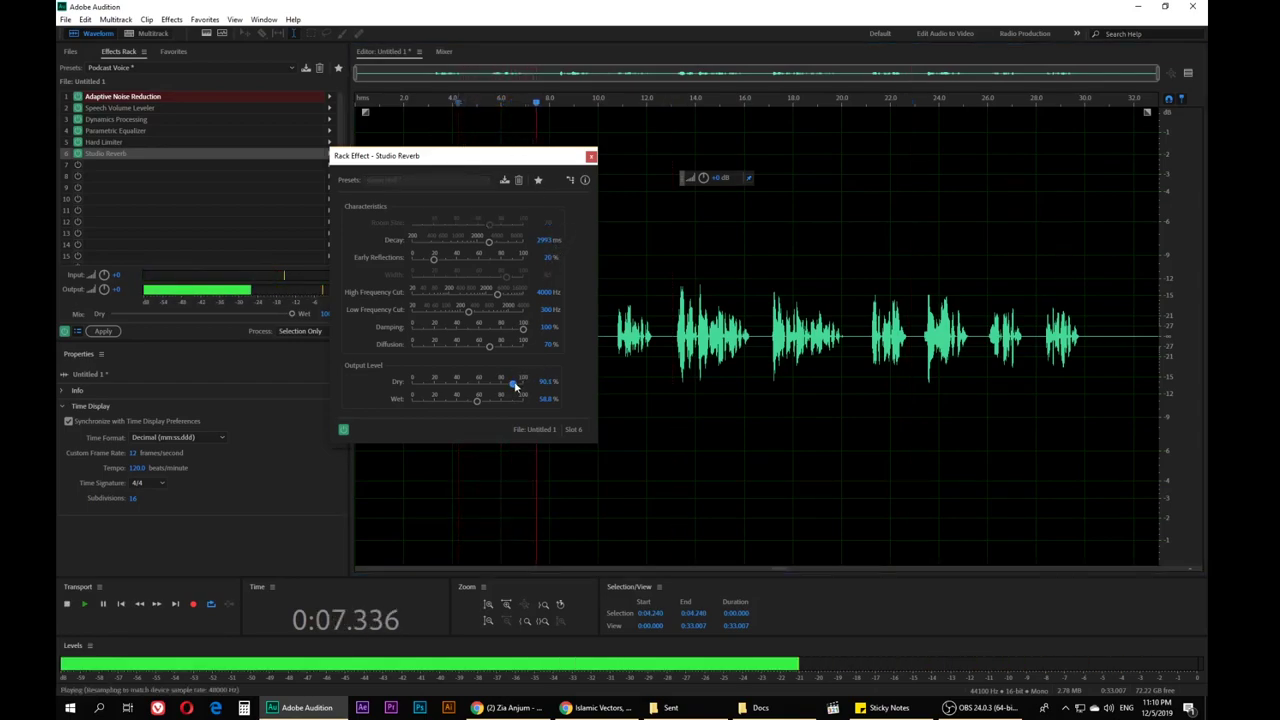
pyautogui.click(489, 401)
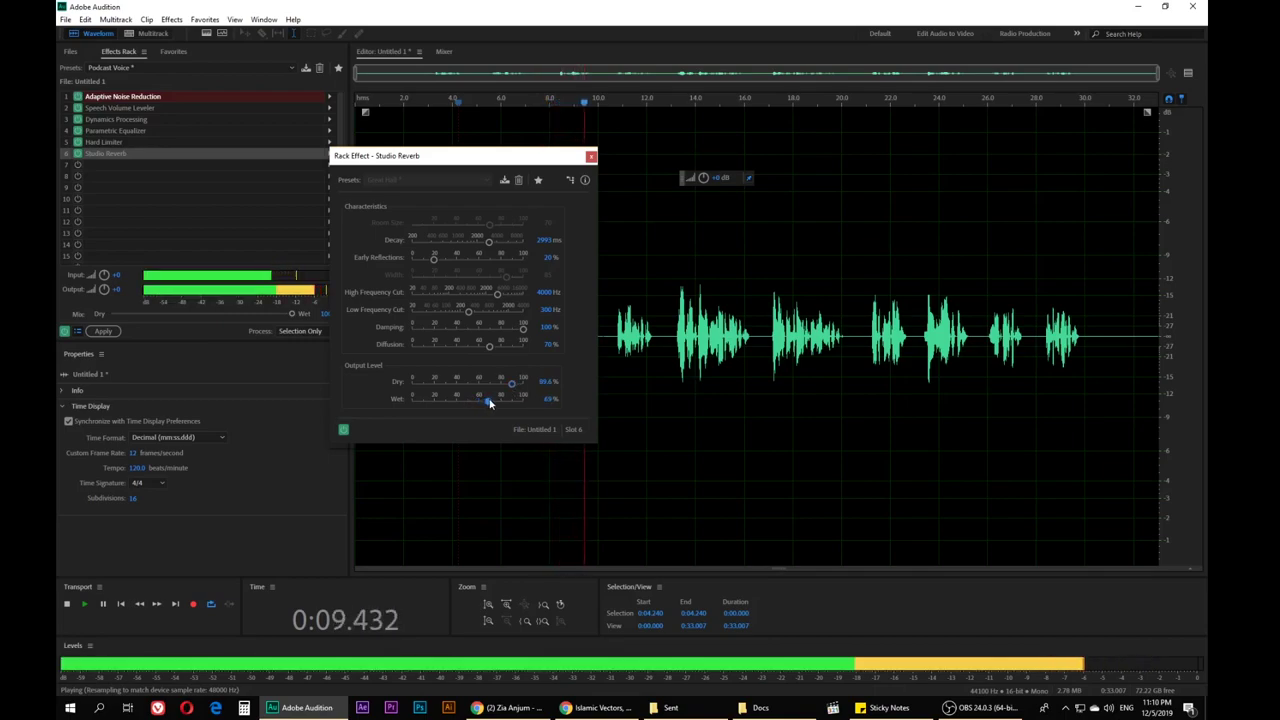
pyautogui.click(489, 400)
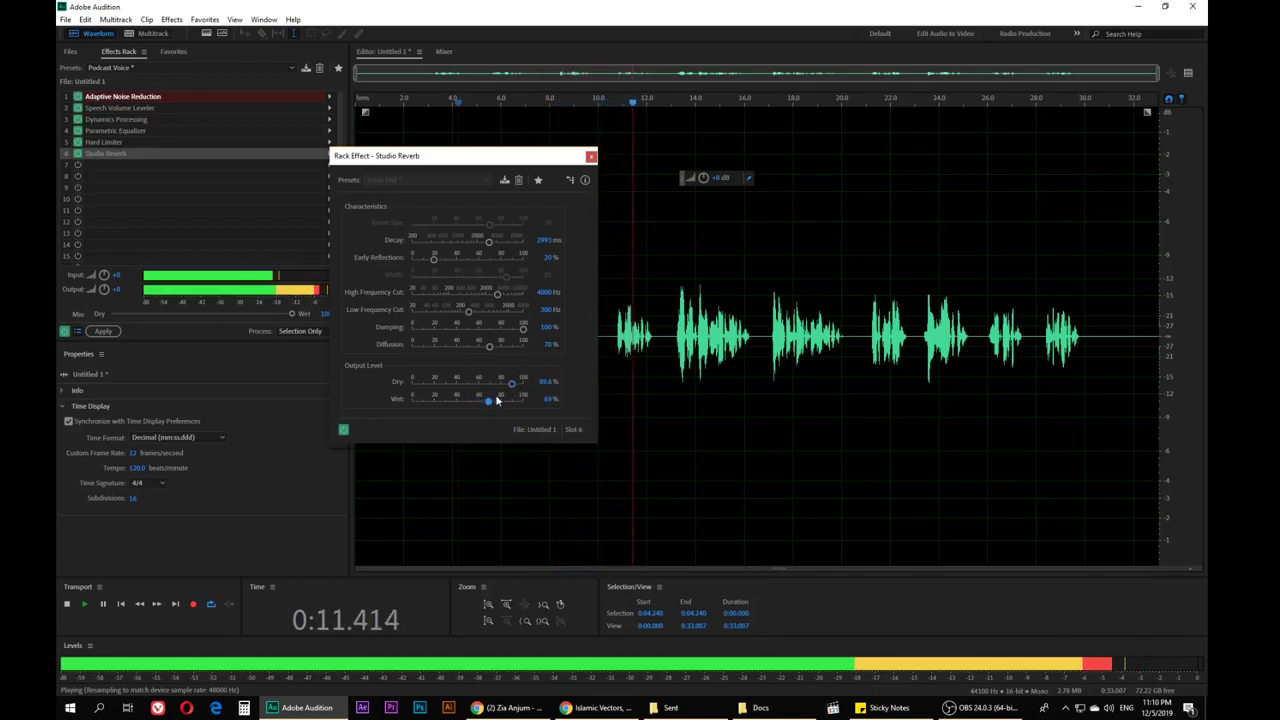
pyautogui.click(512, 383)
pyautogui.click(483, 401)
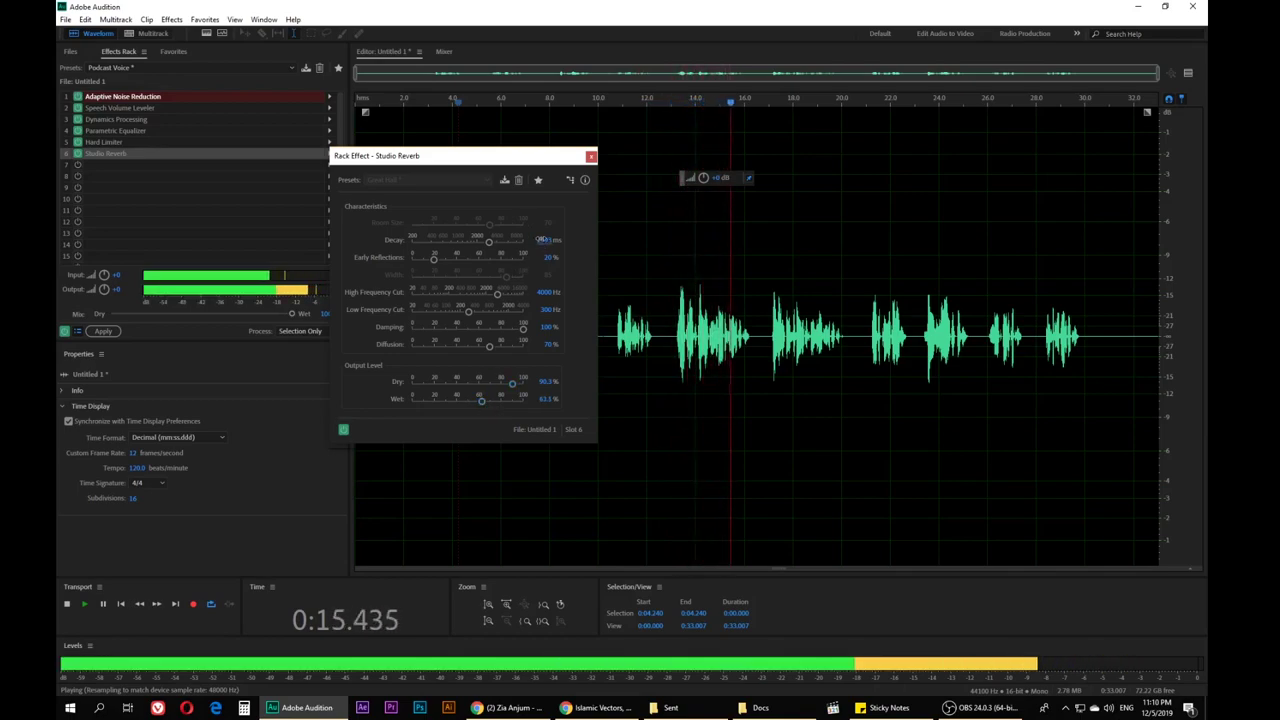
# Raise the Studio Reverb's decay slightly, close its settings and stop playback after listening to the change.
pyautogui.click(541, 240)
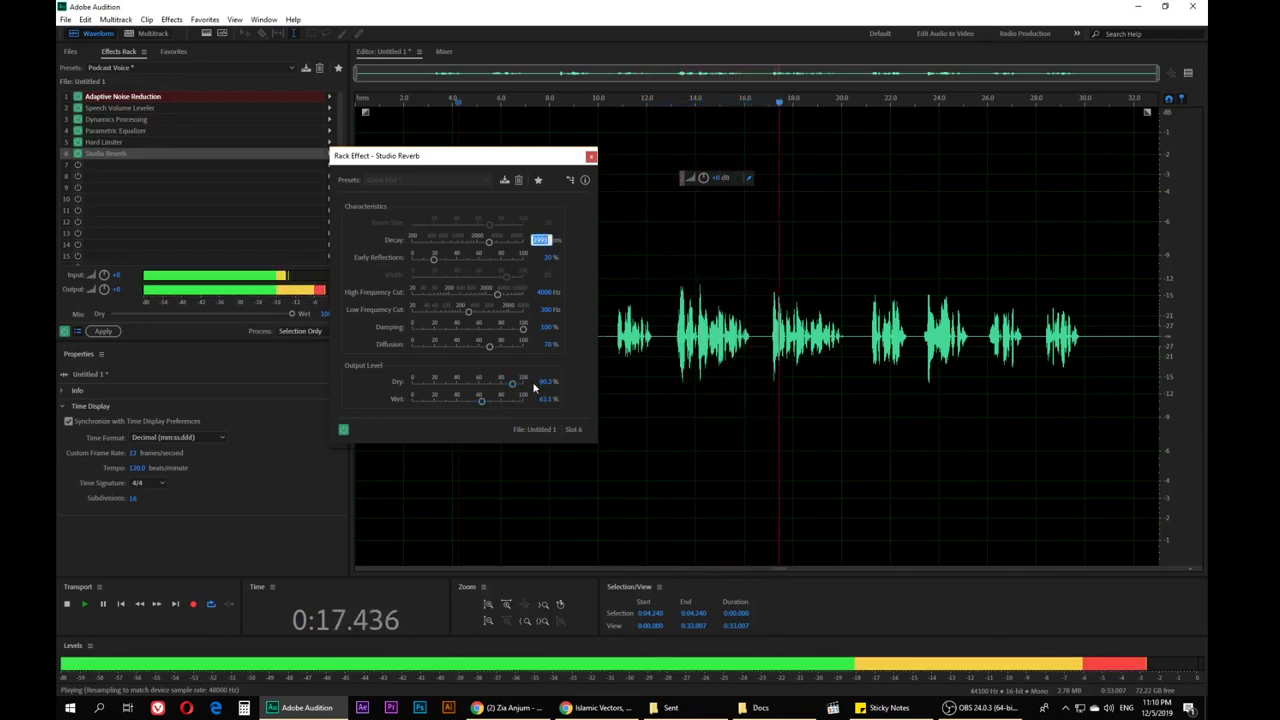
pyautogui.click(541, 241)
pyautogui.write('3973')
pyautogui.press('Return')
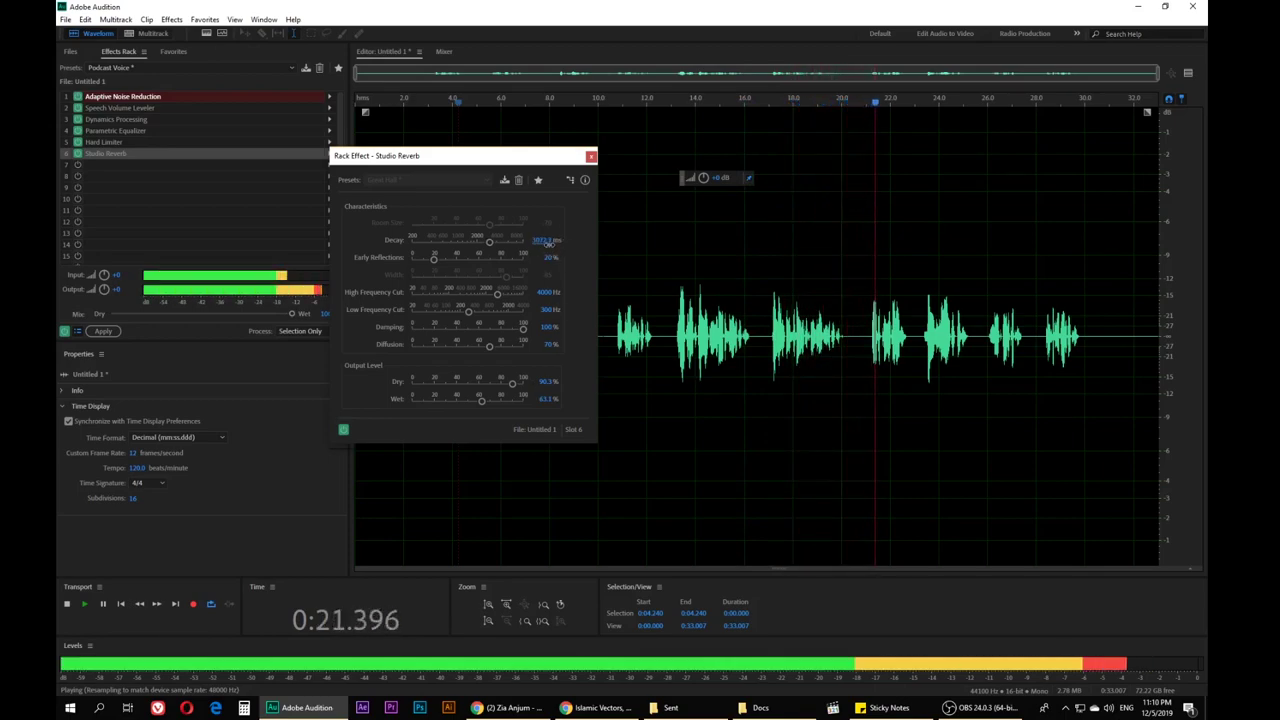
pyautogui.click(591, 157)
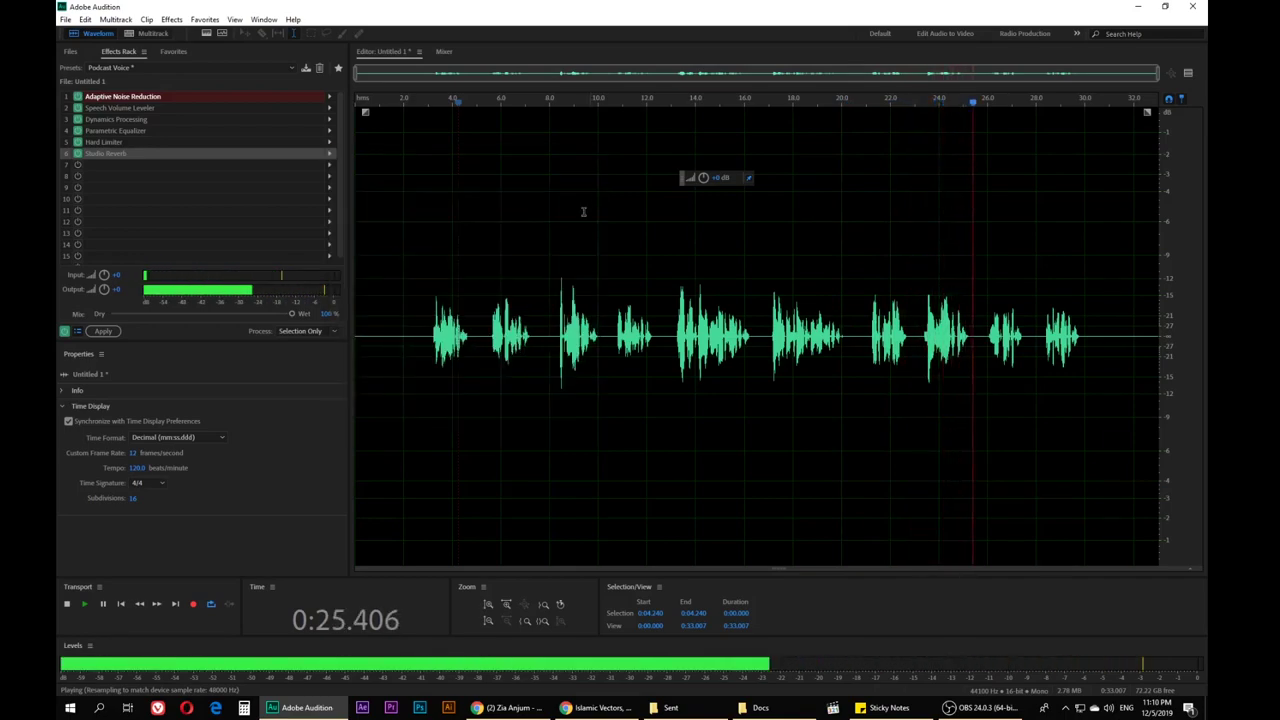
pyautogui.press('space')
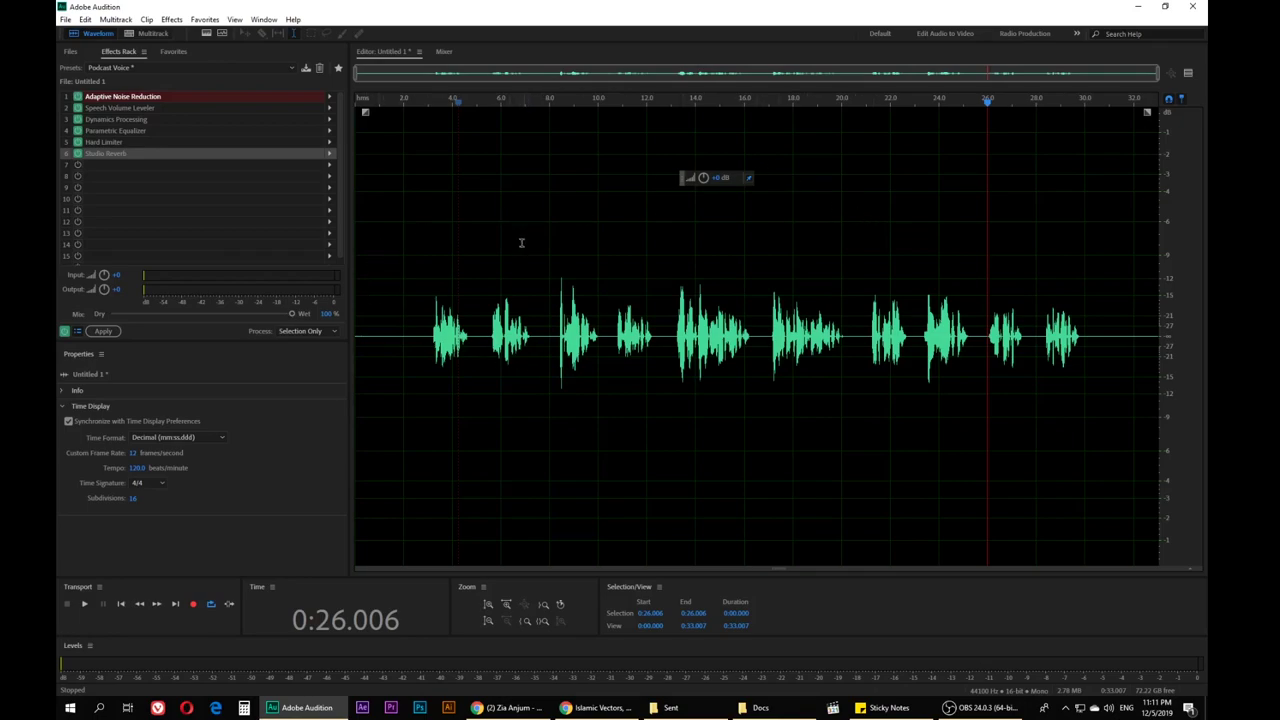
# Inspect the settings of the Hard Limiter and the Parametric Equalizer in the Effects Rack, closing each without changes.
pyautogui.doubleClick(106, 143)
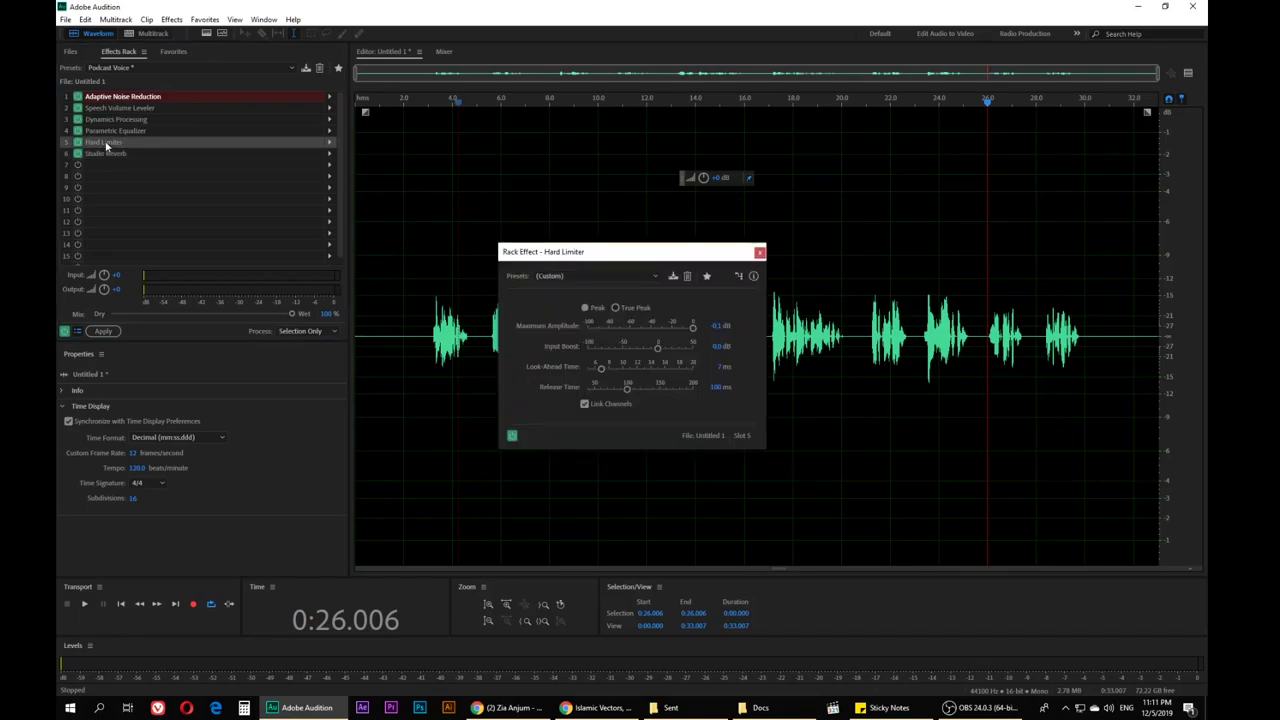
pyautogui.moveTo(645, 252); pyautogui.dragTo(491, 176)
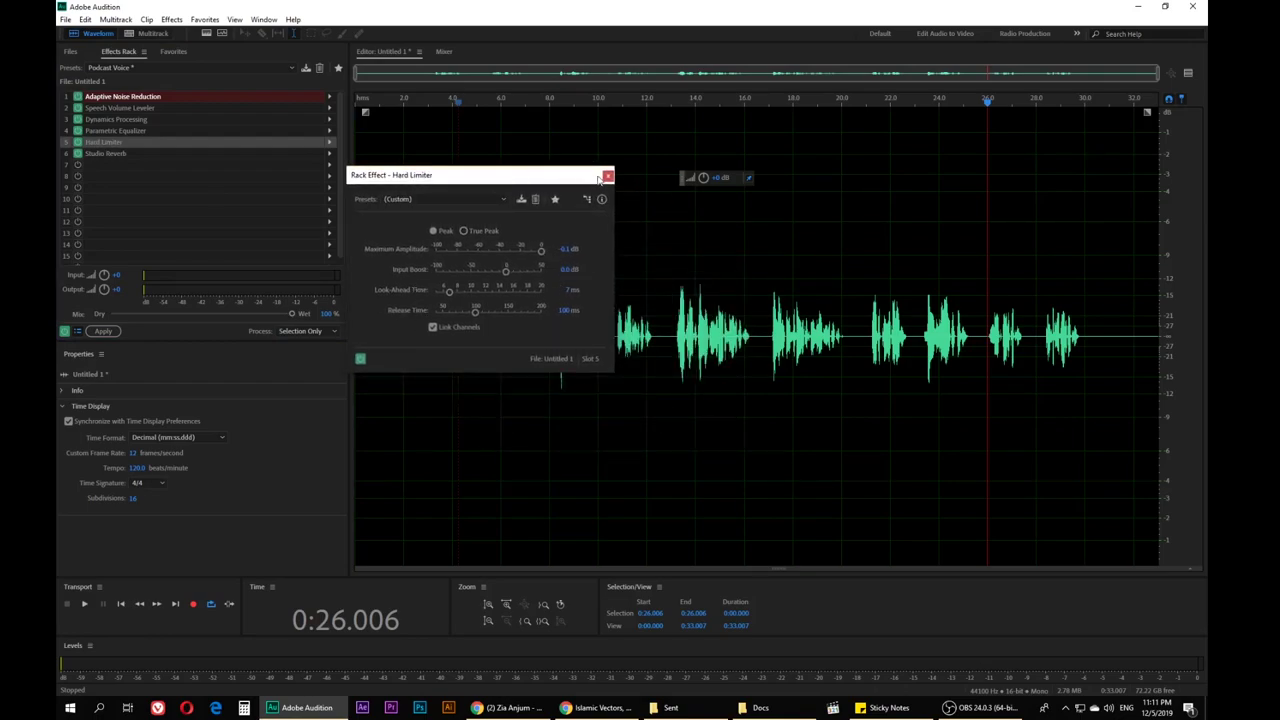
pyautogui.click(607, 177)
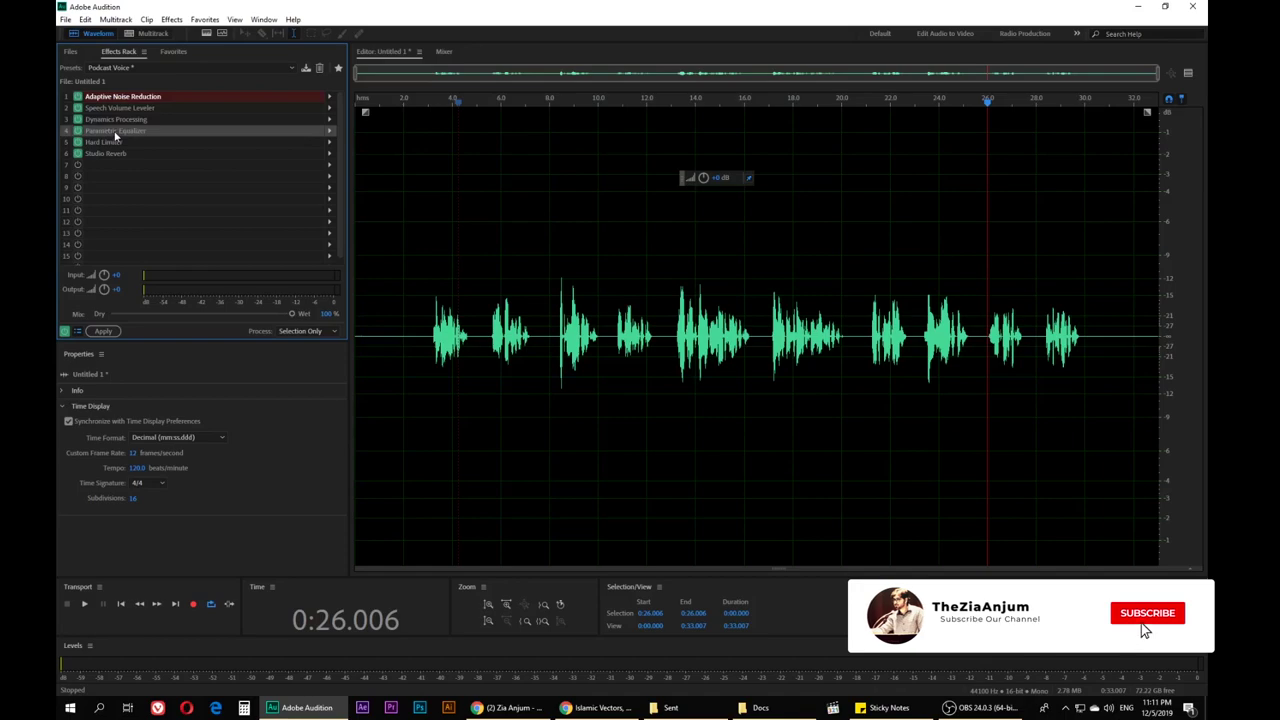
pyautogui.doubleClick(114, 131)
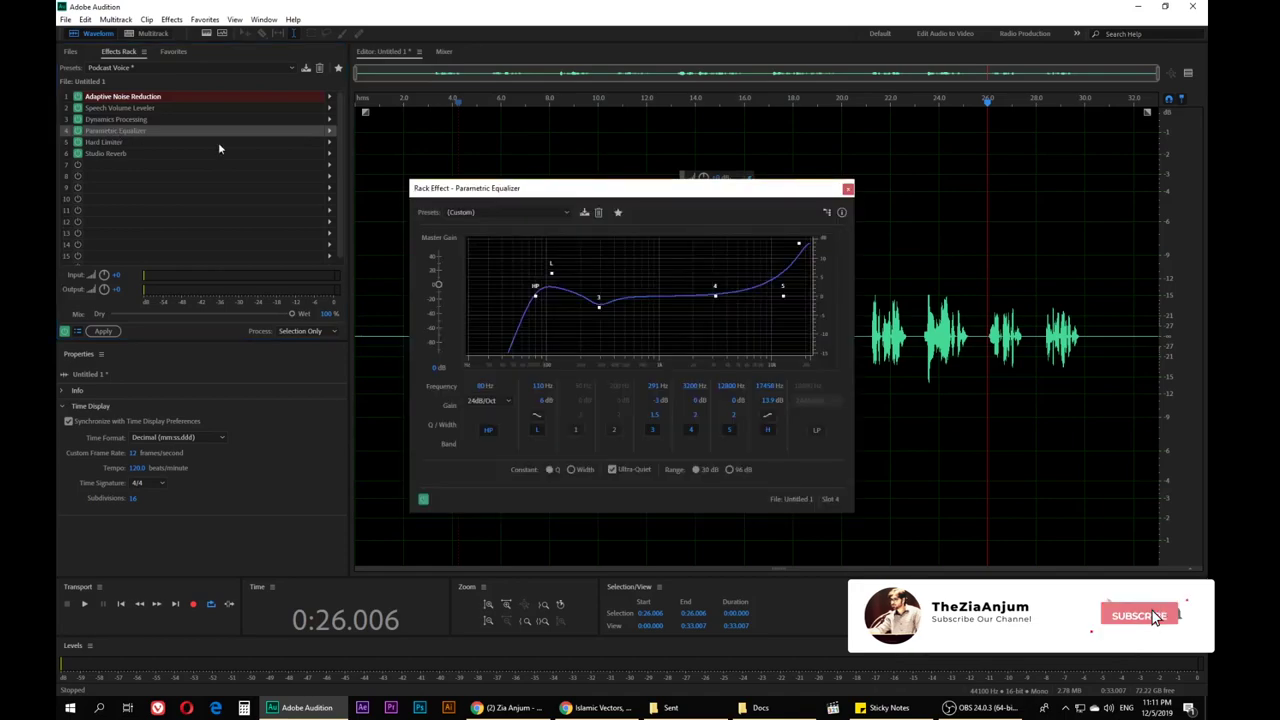
pyautogui.click(847, 189)
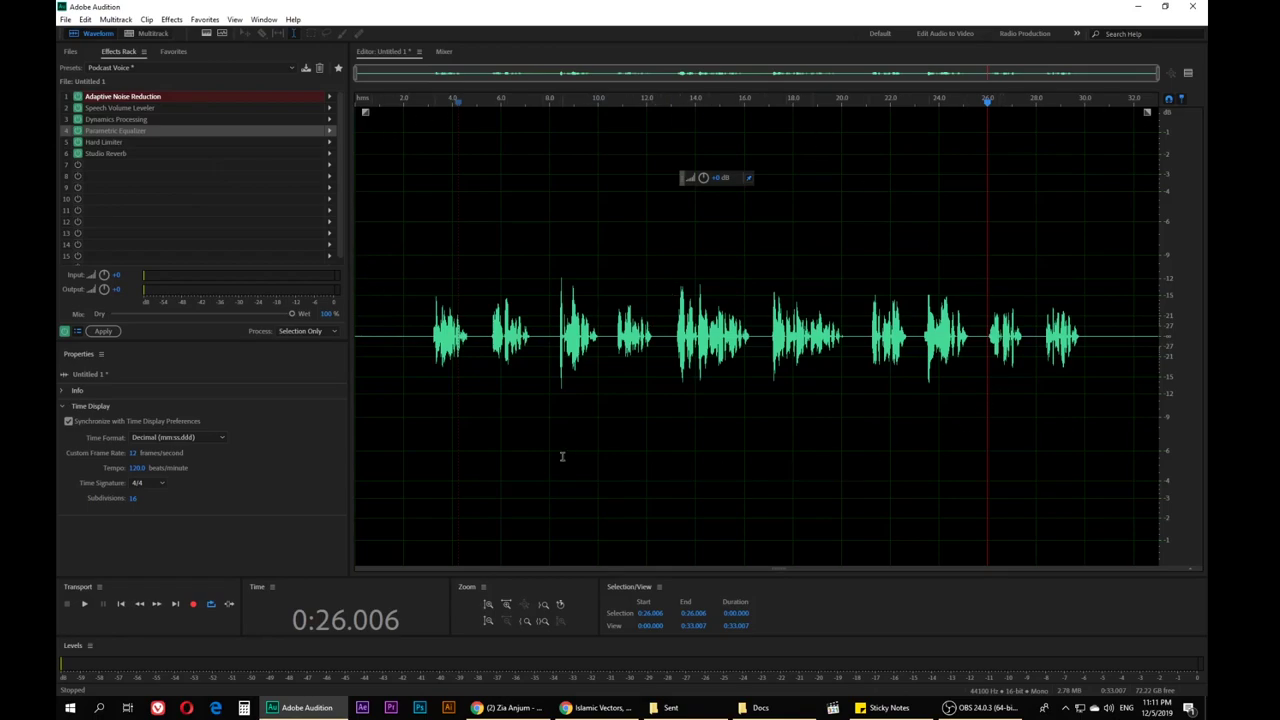
# Apply the Effects Rack to the recording and audition the processed voice from about 5.5 seconds.
pyautogui.click(109, 335)
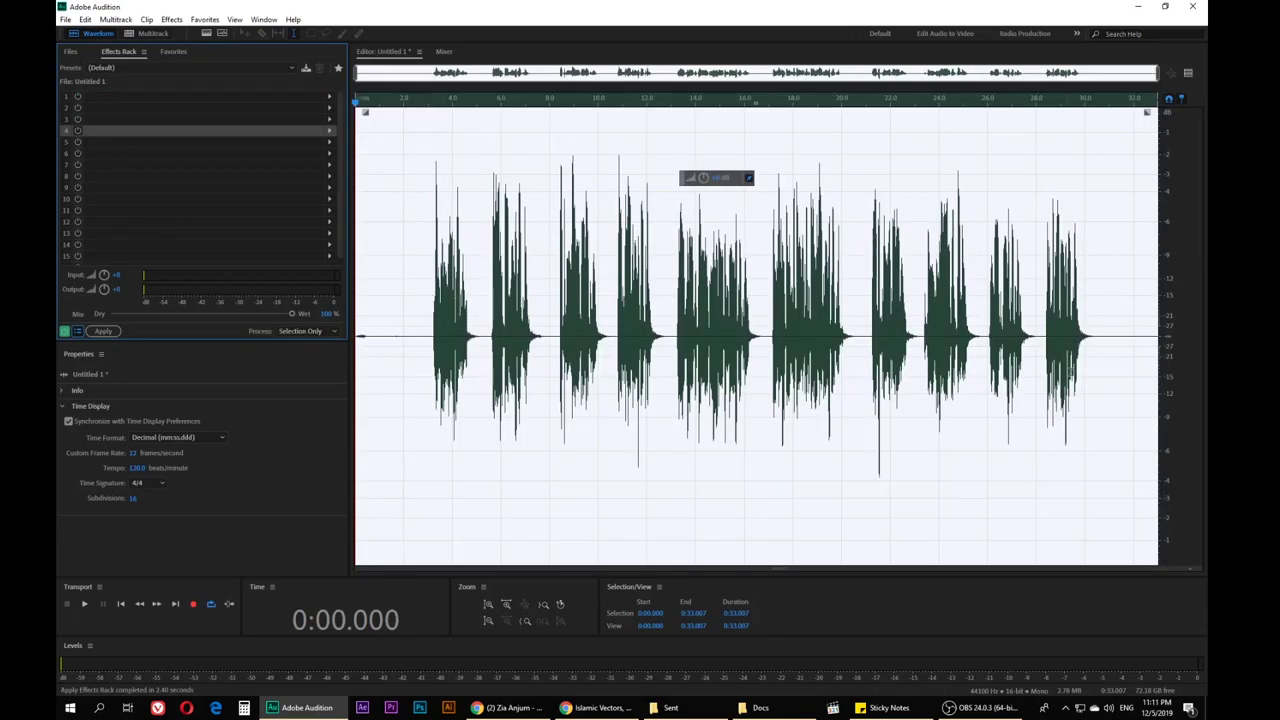
pyautogui.click(490, 100)
pyautogui.press('space')
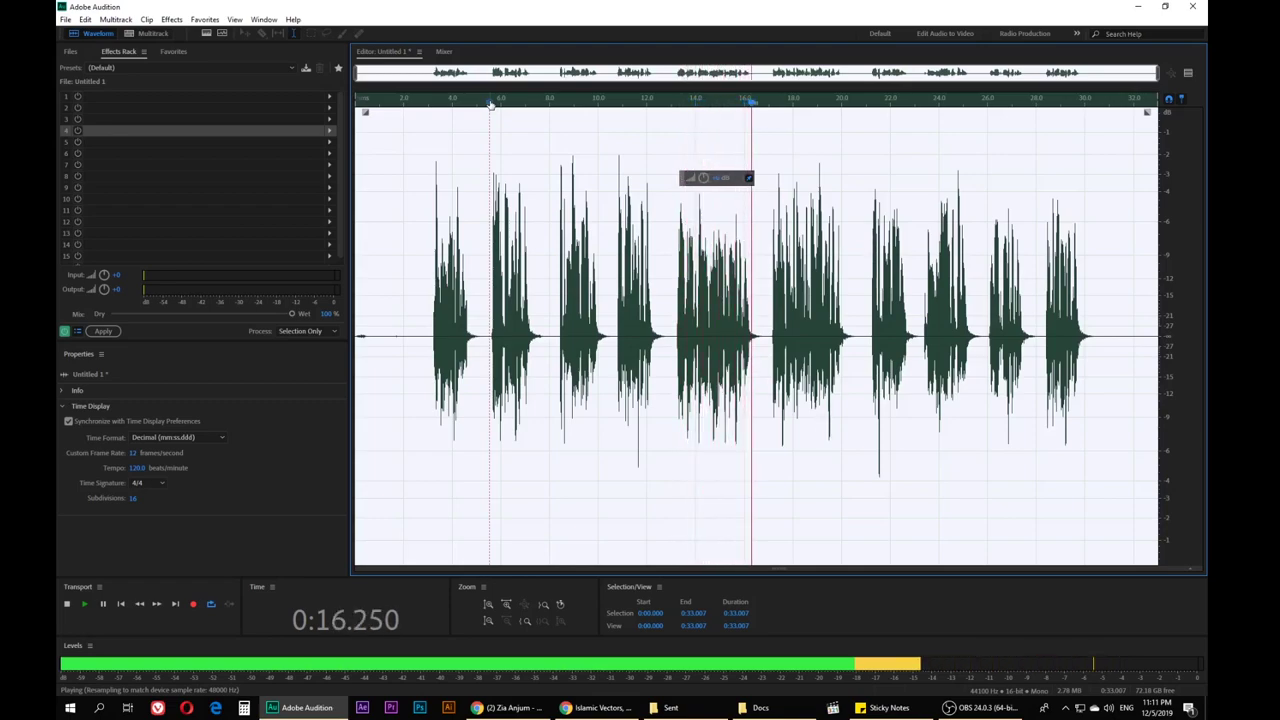
pyautogui.press('space')
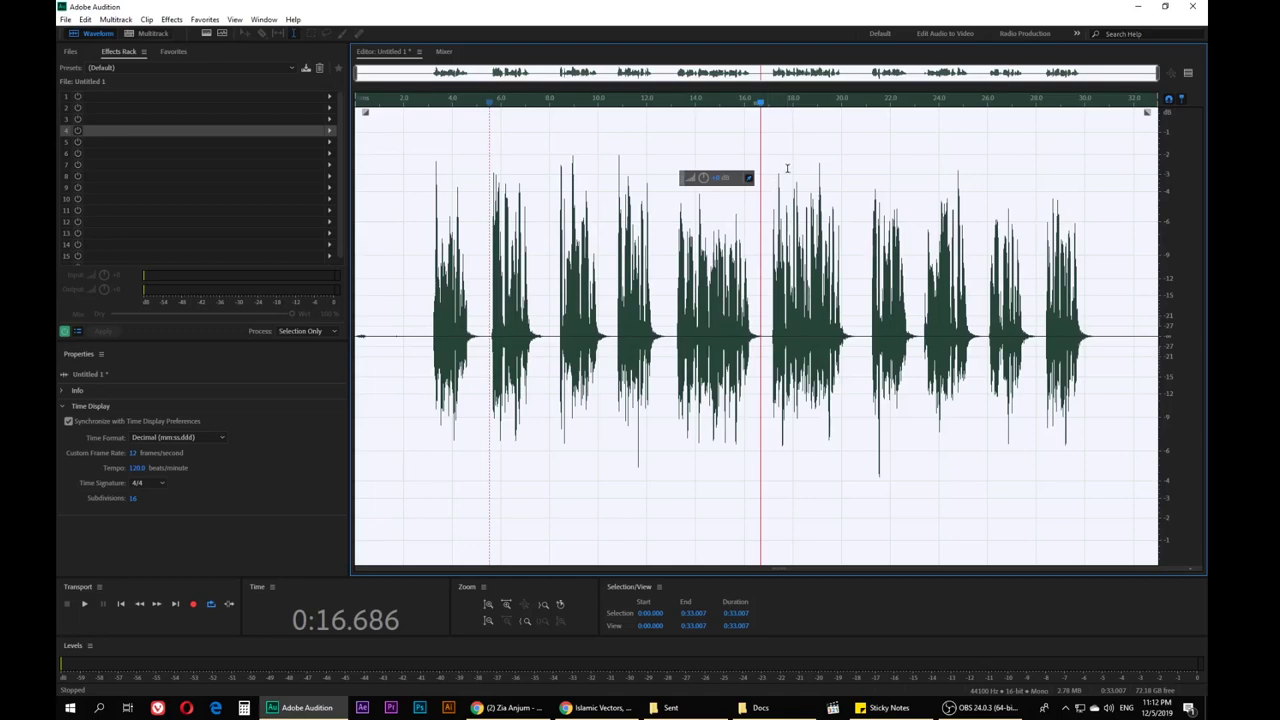
pyautogui.press('space')
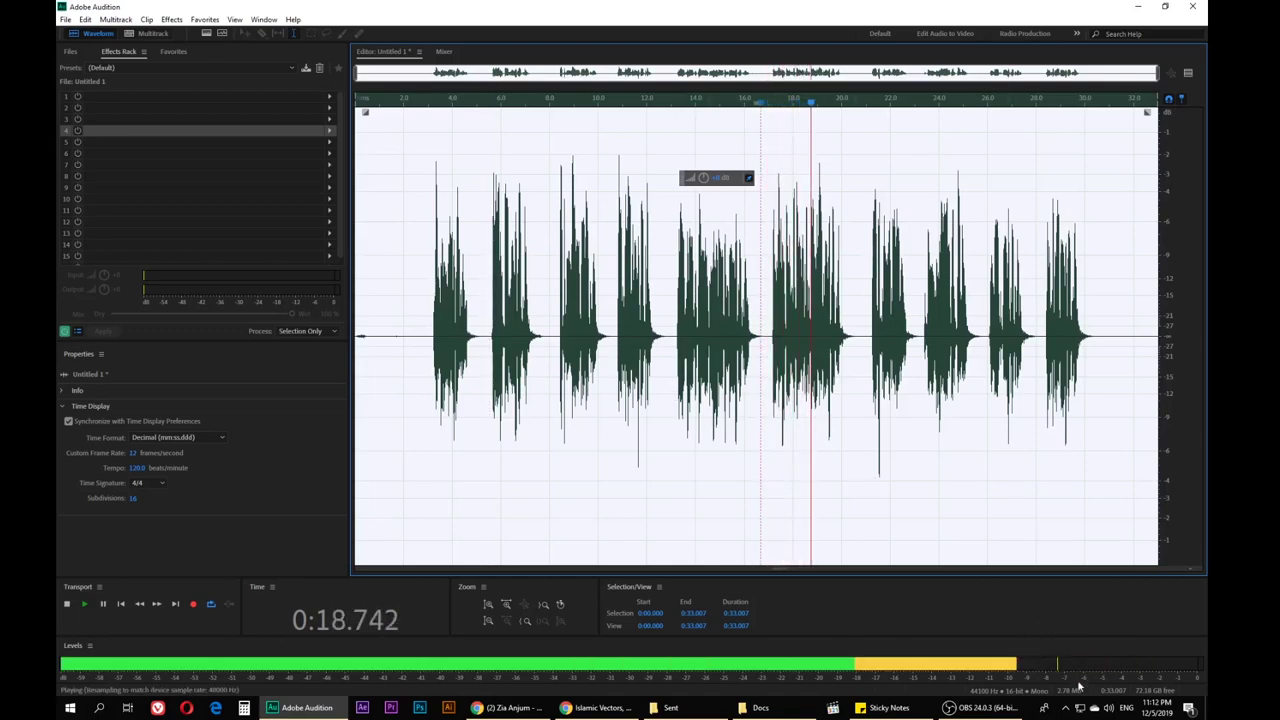
pyautogui.press('space')
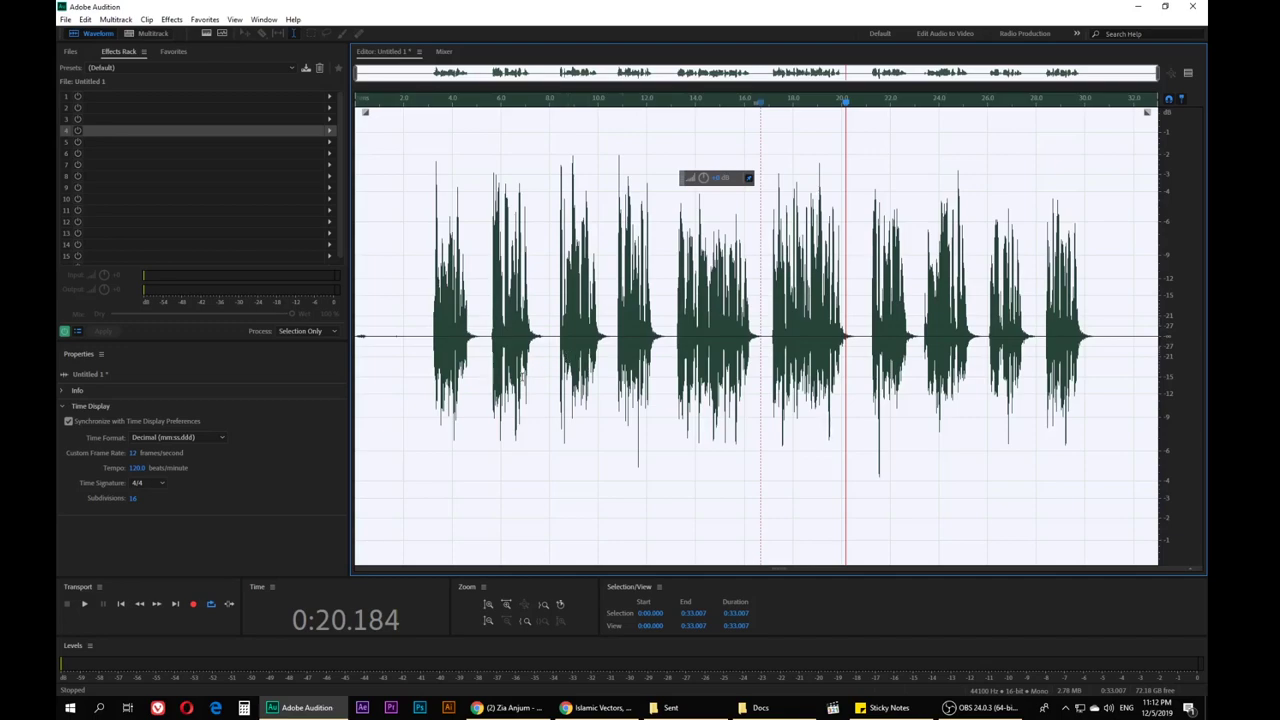
# Delete the silent stretch before the first phrase, from the start to about 3 seconds.
pyautogui.click(521, 375)
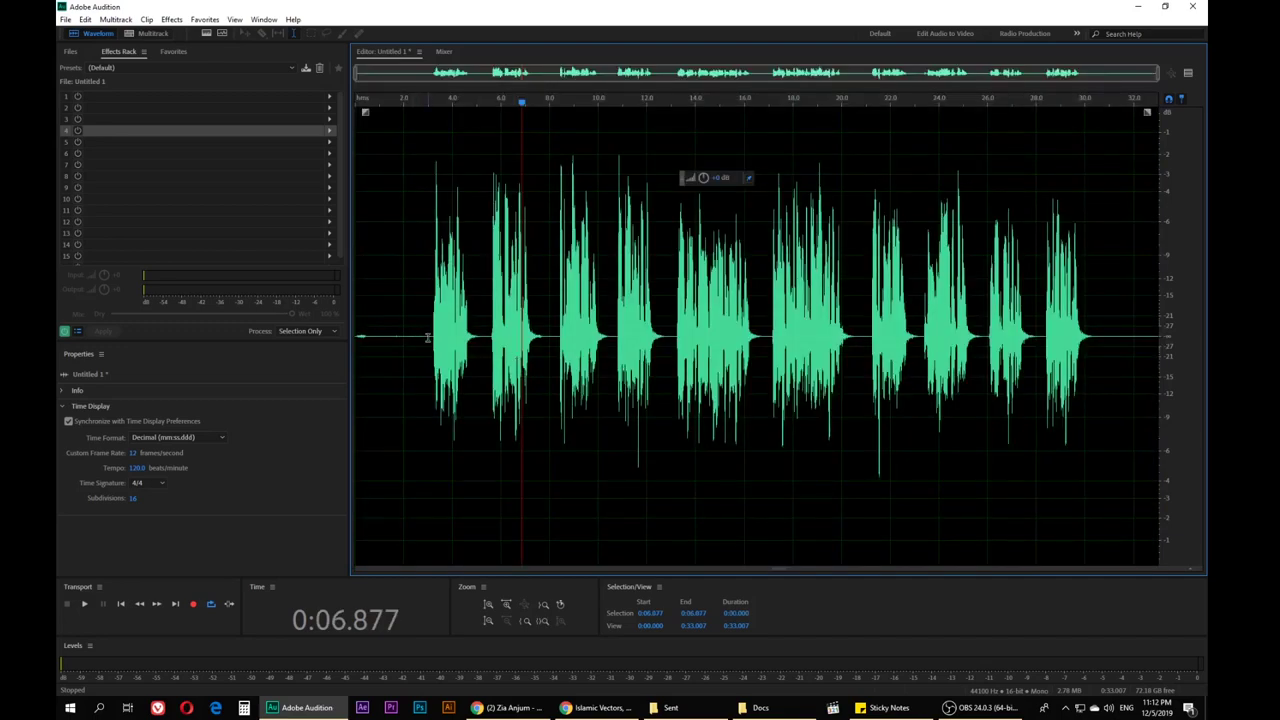
pyautogui.moveTo(427, 338); pyautogui.dragTo(345, 342)
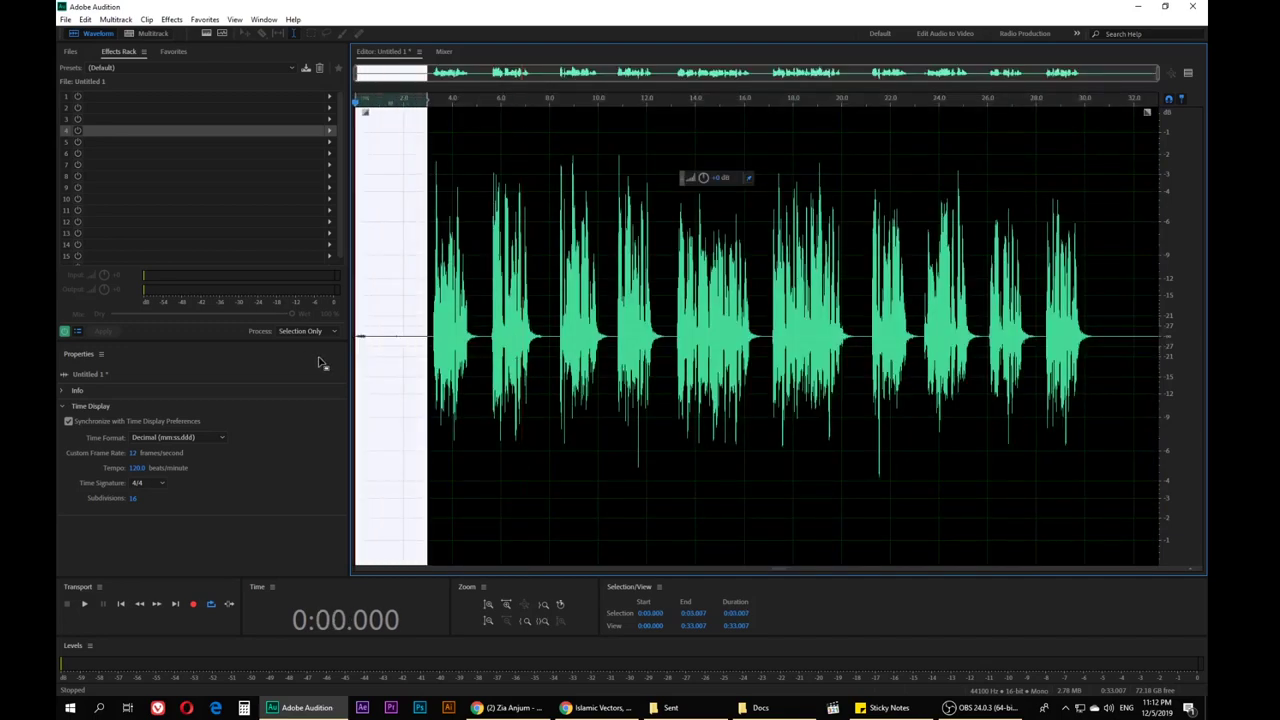
pyautogui.press('Delete')
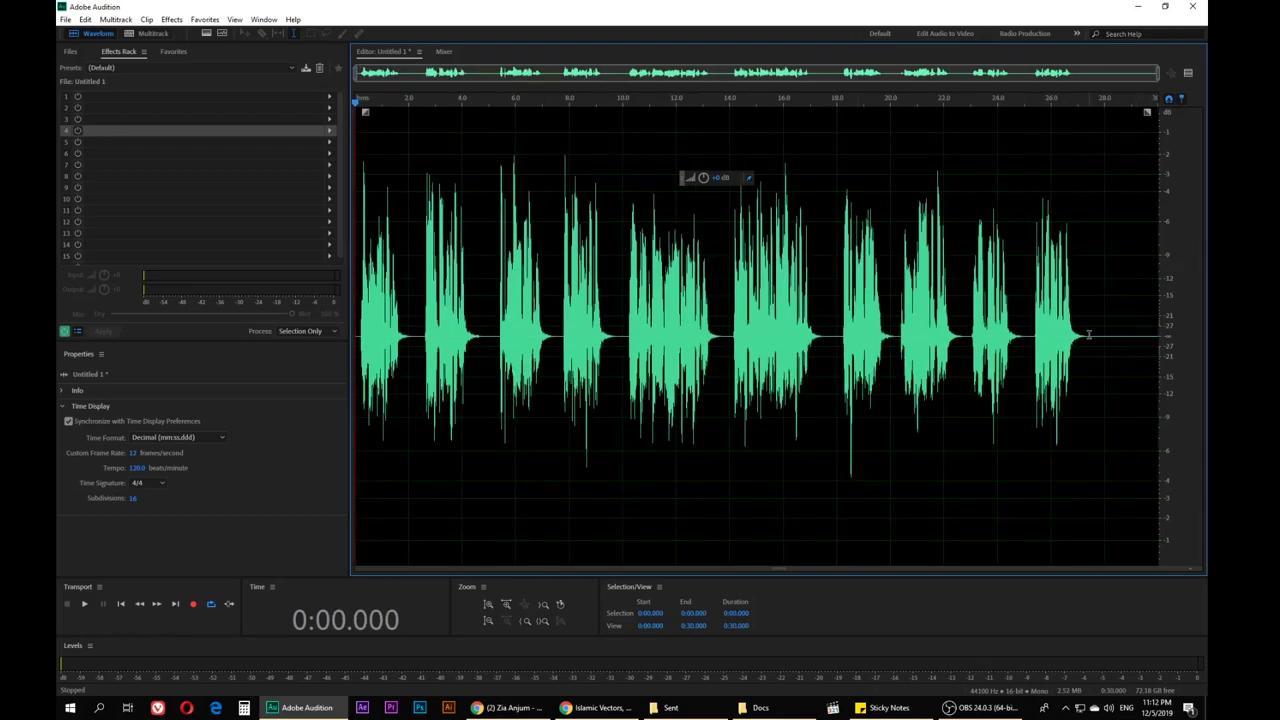
# Delete the silent tail after the last phrase, from about 27.56 seconds to the end of the recording.
pyautogui.moveTo(1093, 335); pyautogui.dragTo(1204, 352)
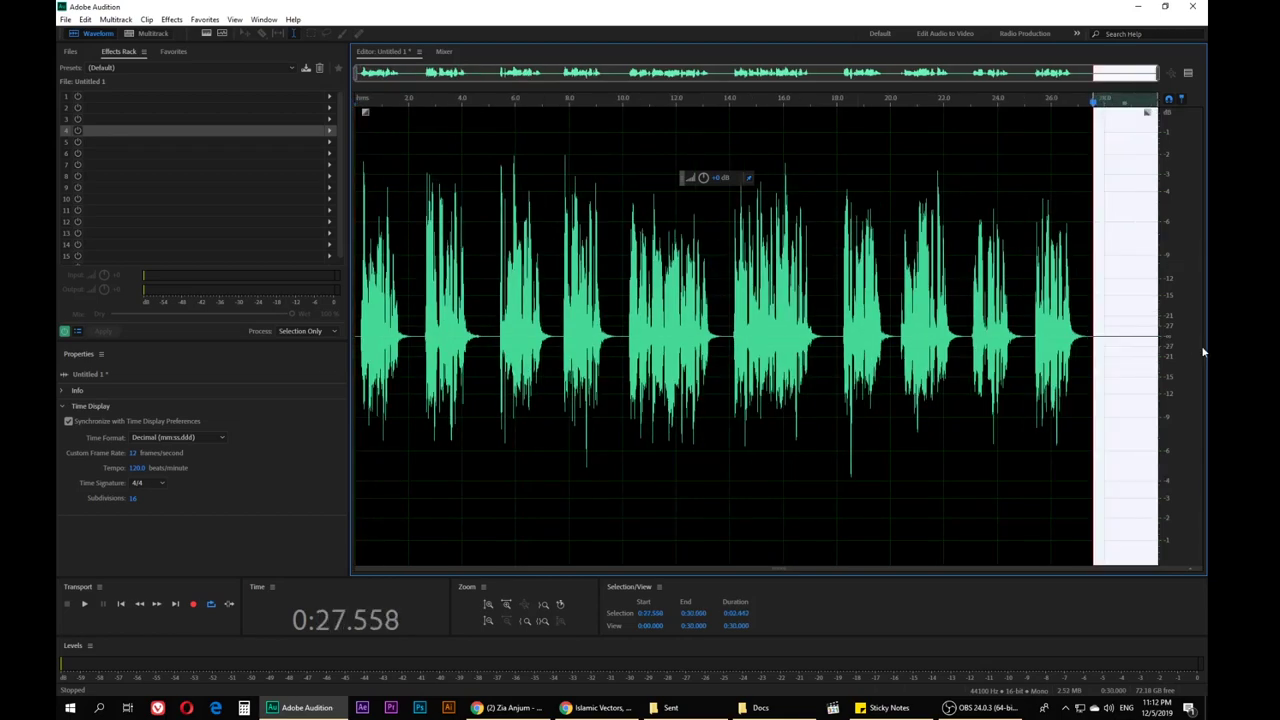
pyautogui.press('Delete')
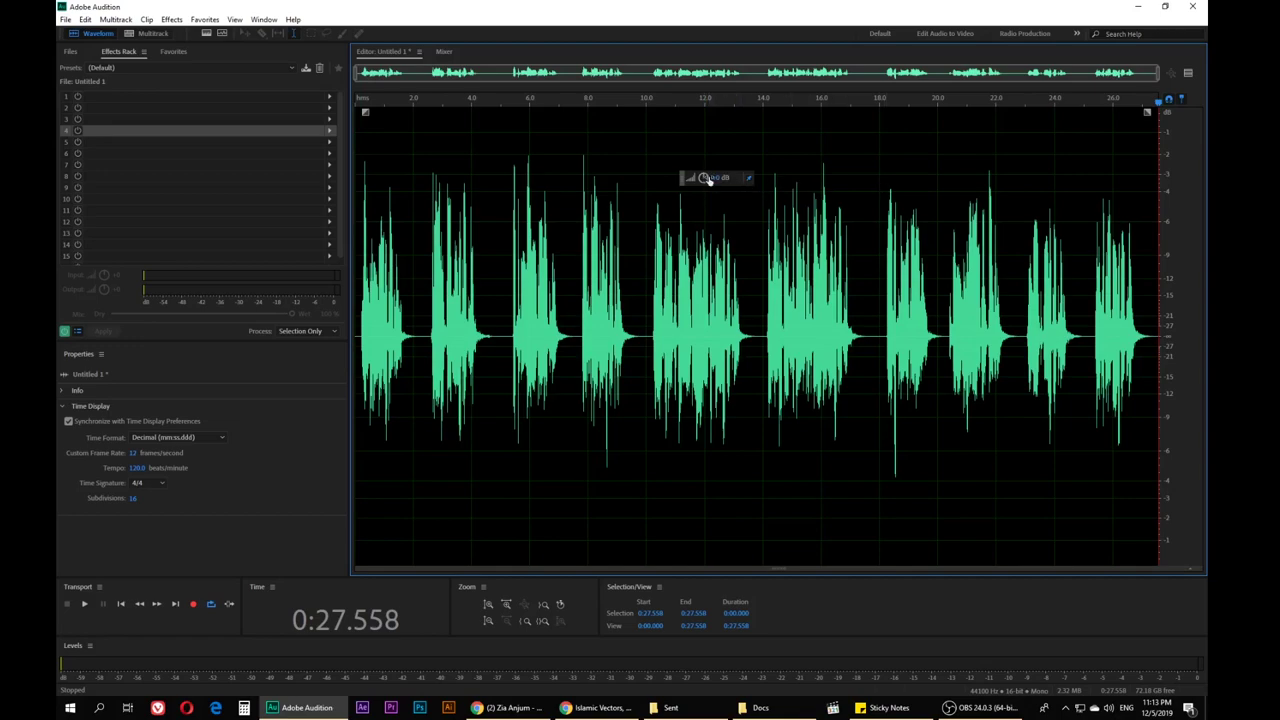
# Raise the amplitude of the whole recording and audition the louder voice from about 10 seconds.
pyautogui.moveTo(704, 178); pyautogui.dragTo(729, 177)
pyautogui.press('space')
pyautogui.click(655, 100)
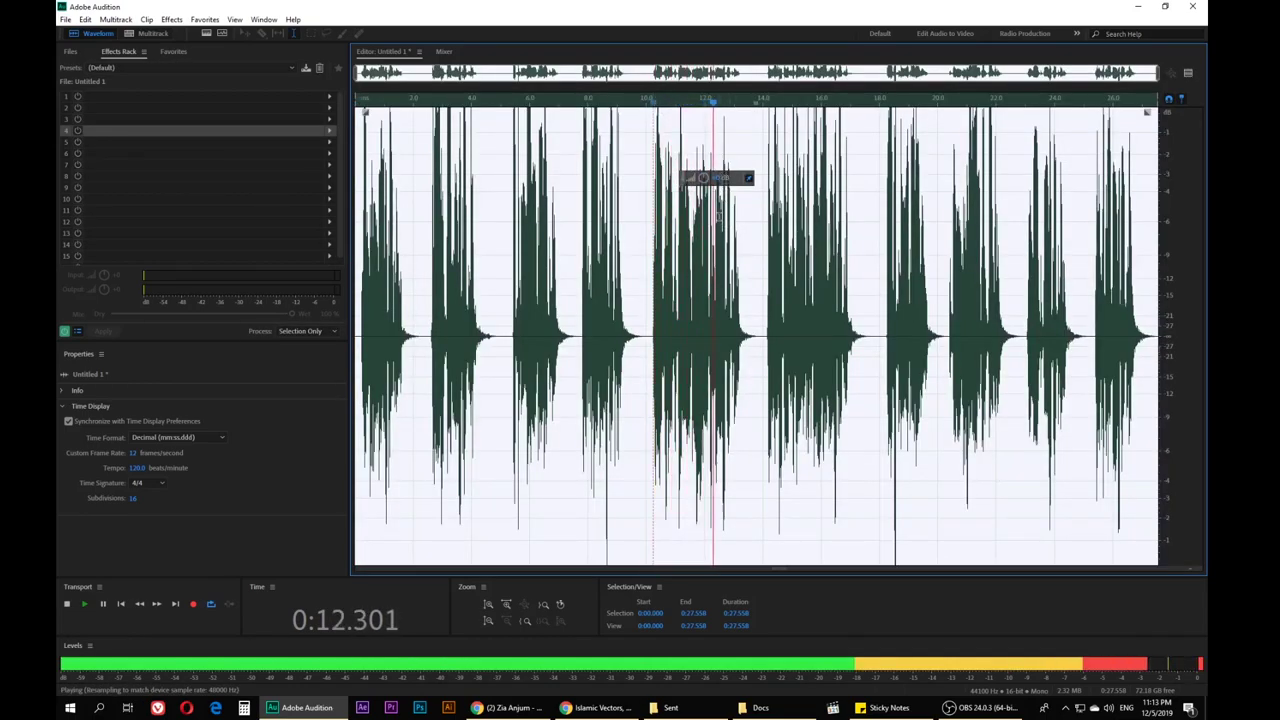
pyautogui.press('space')
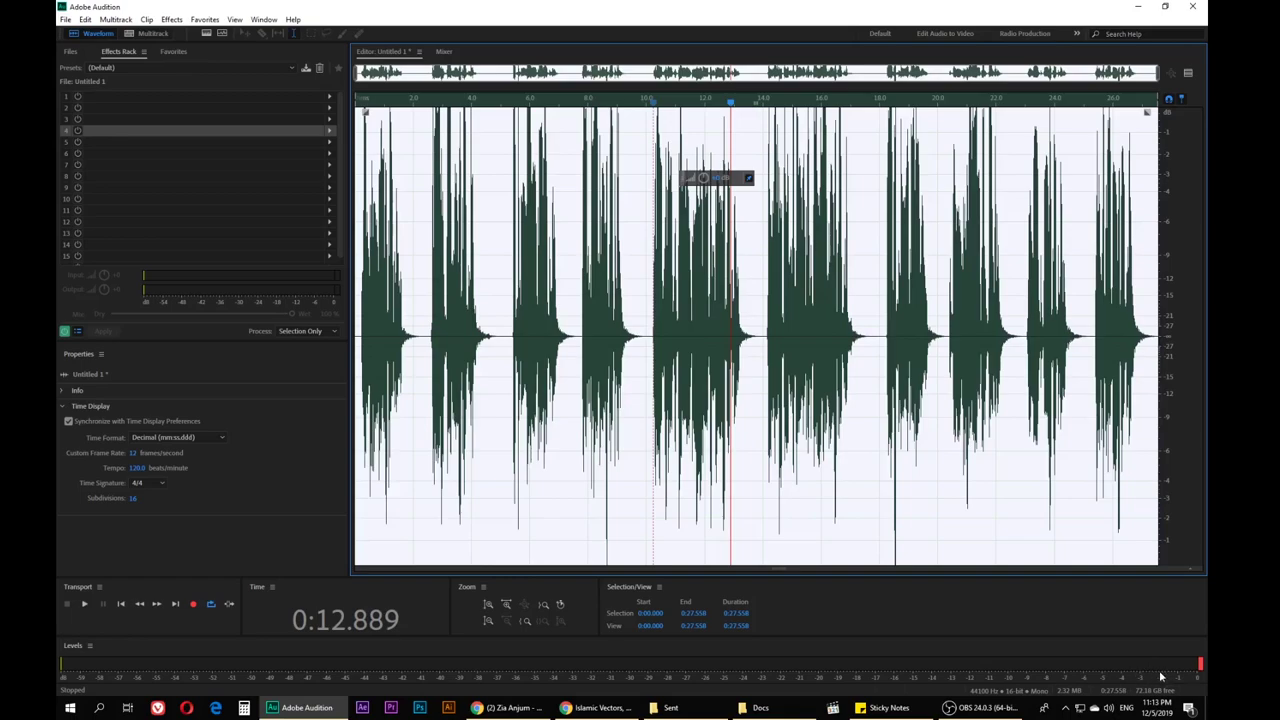
pyautogui.press('space')
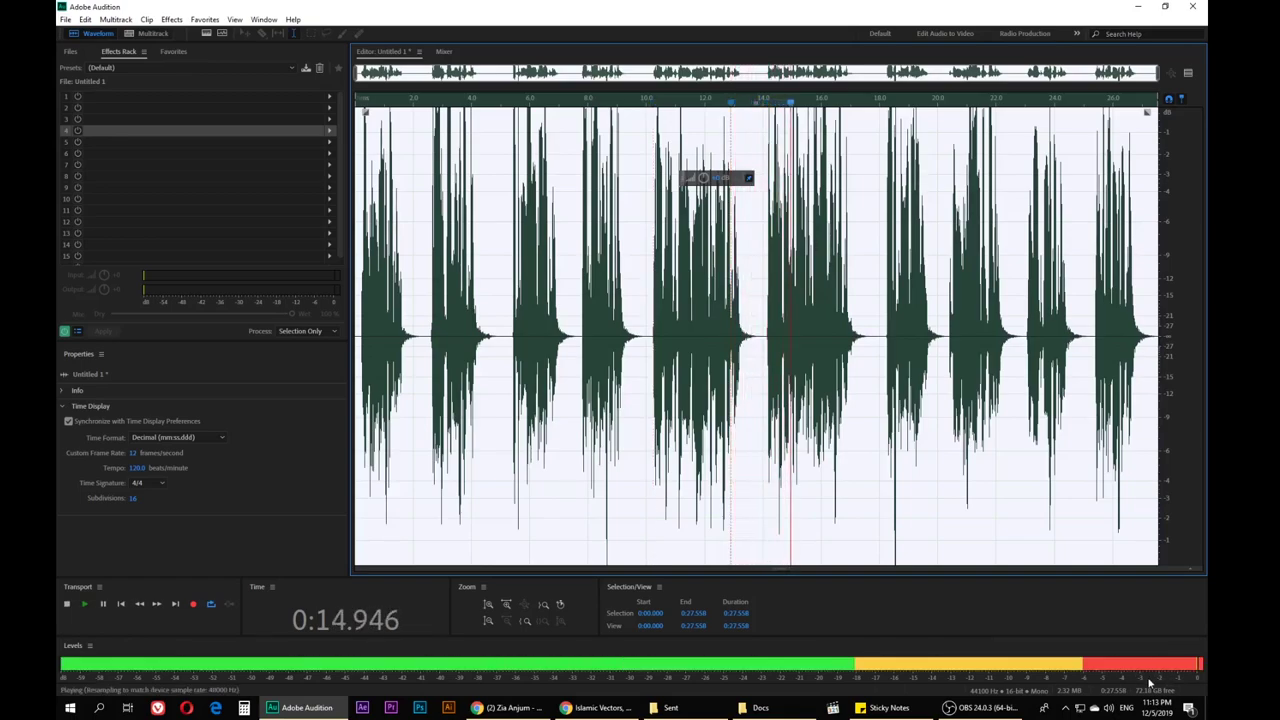
pyautogui.press('space')
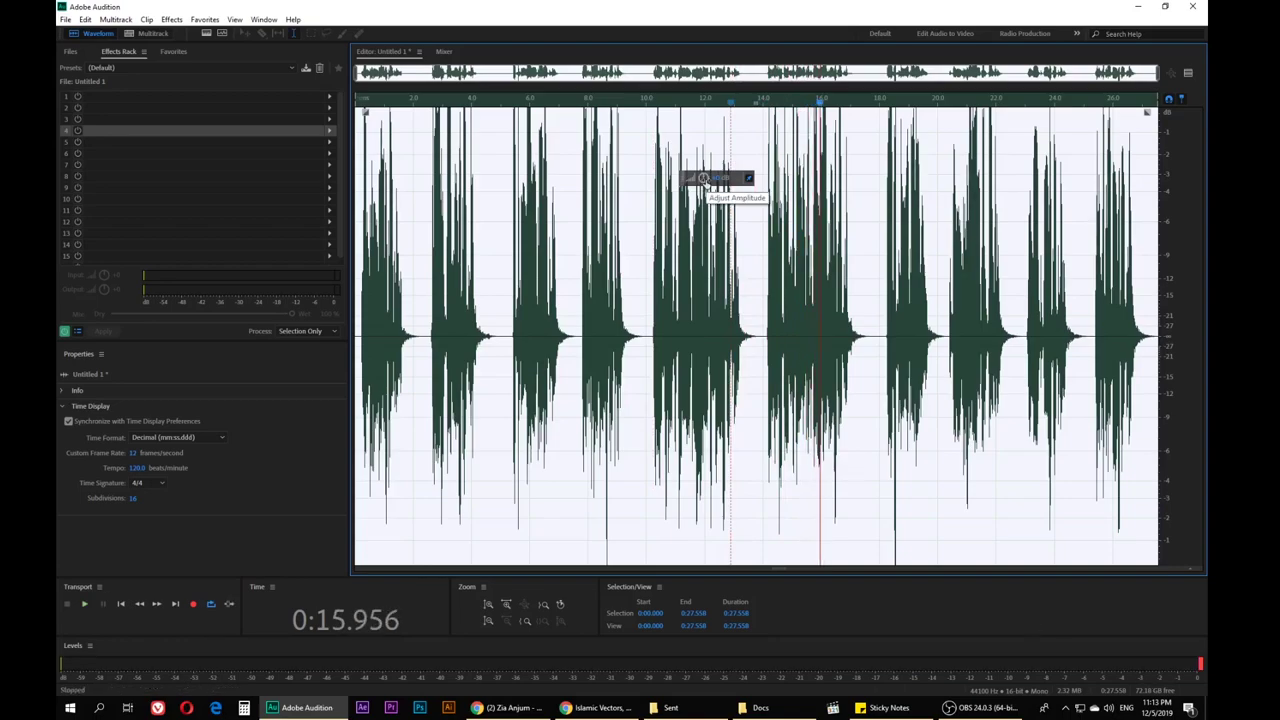
# Lower the whole recording's amplitude in small steps while listening to it, and stop playback near the end.
pyautogui.moveTo(703, 178); pyautogui.dragTo(699, 178)
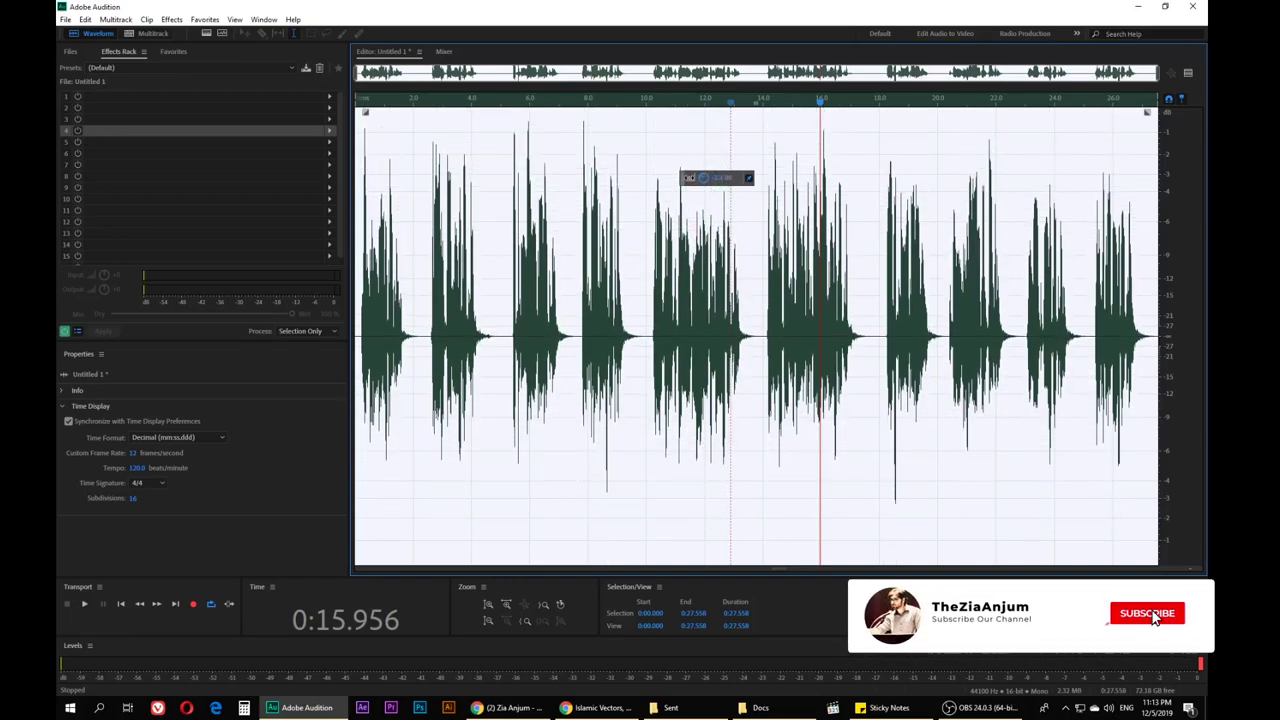
pyautogui.moveTo(699, 178); pyautogui.dragTo(712, 187)
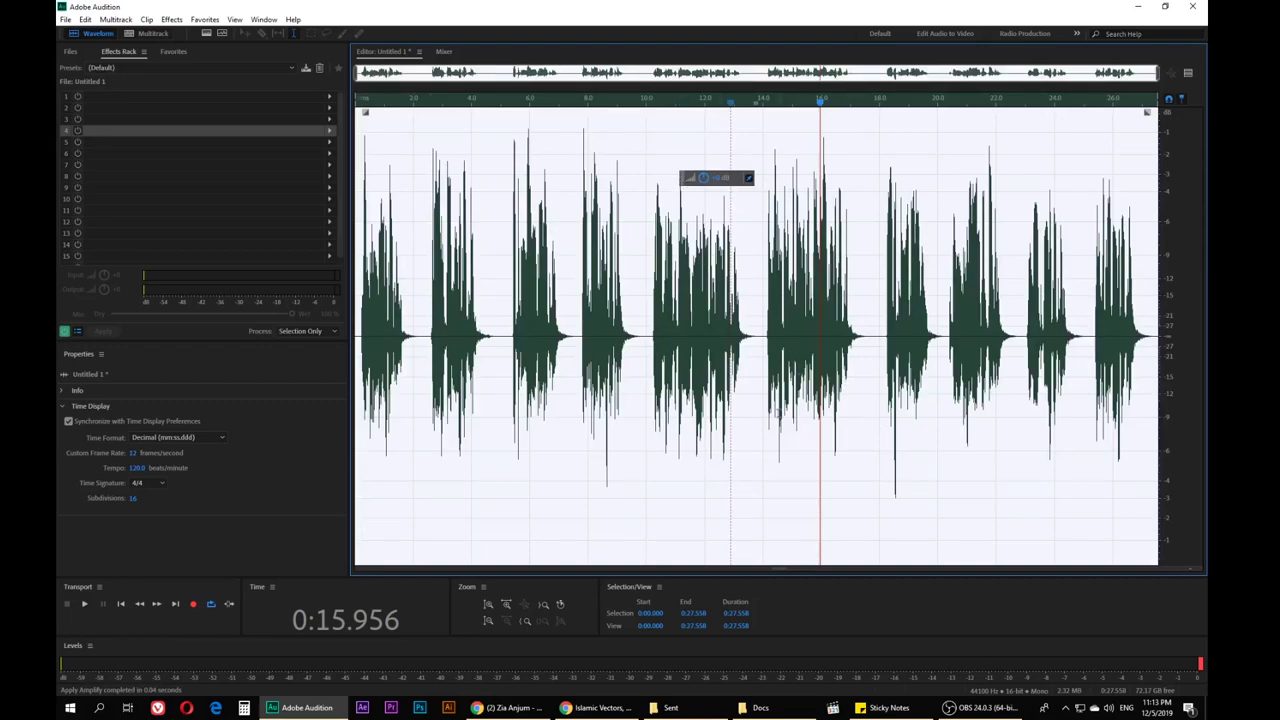
pyautogui.press('space')
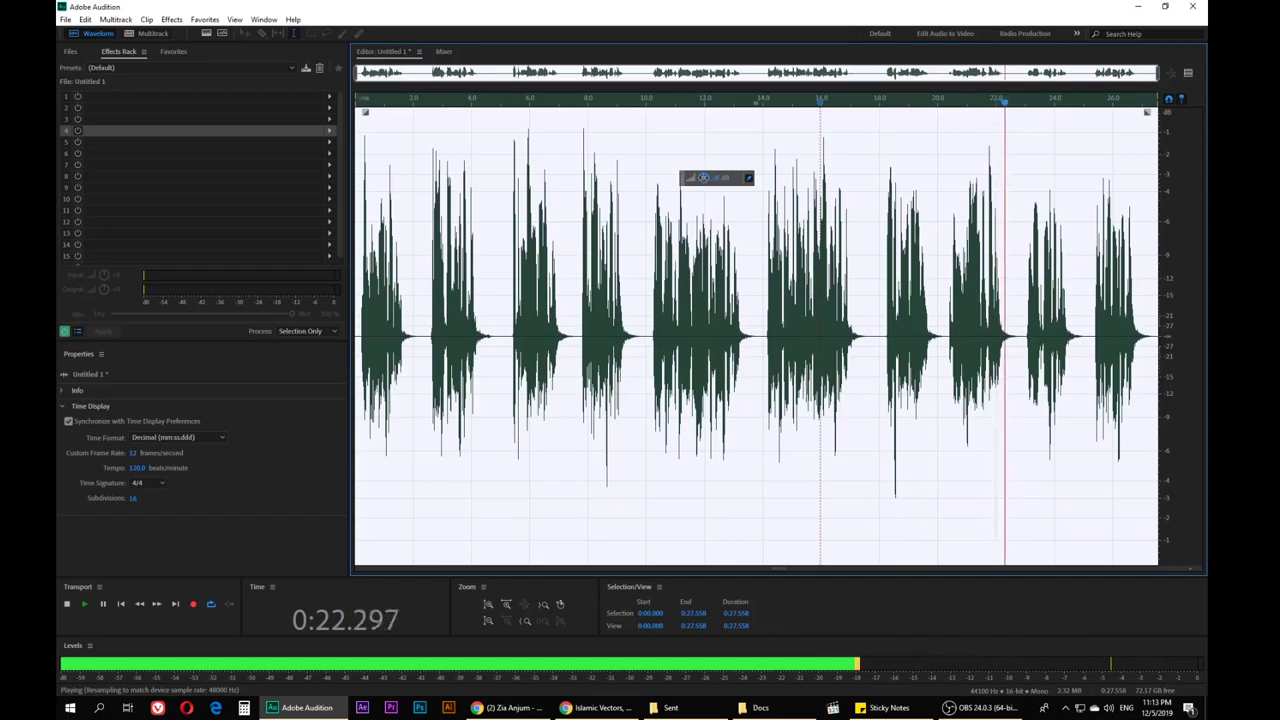
pyautogui.moveTo(704, 188); pyautogui.dragTo(703, 181)
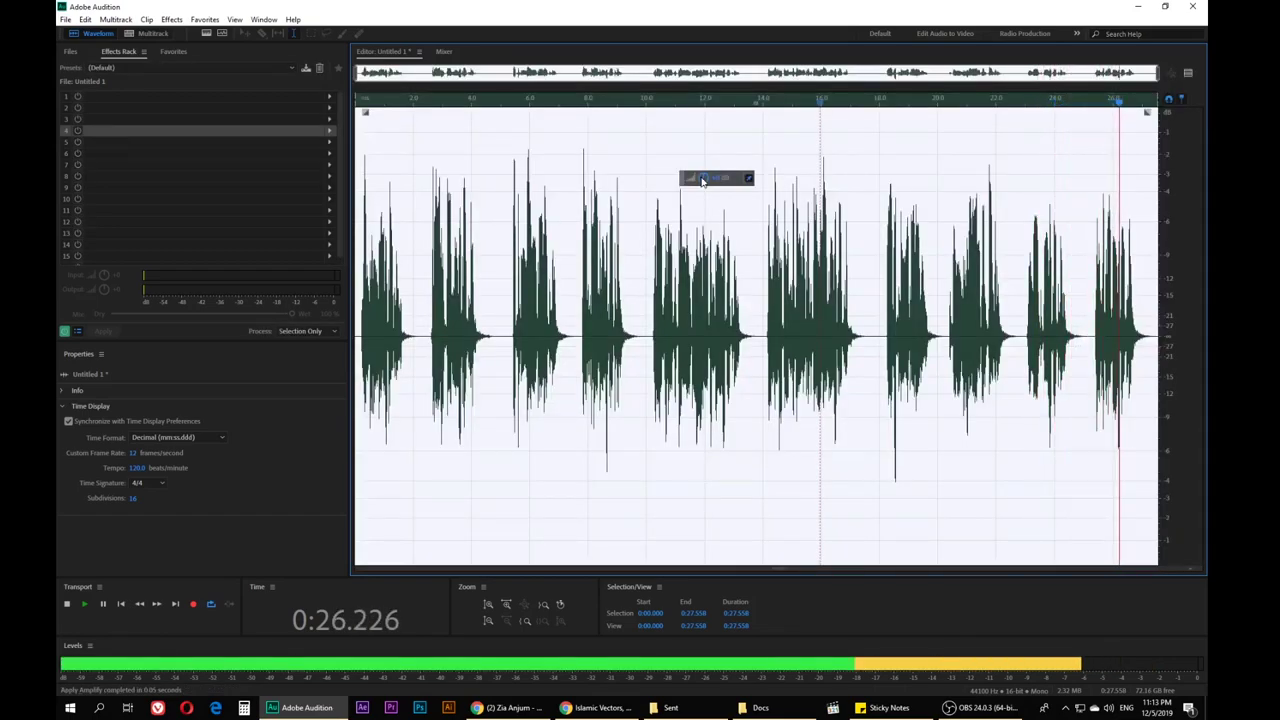
pyautogui.press('space')
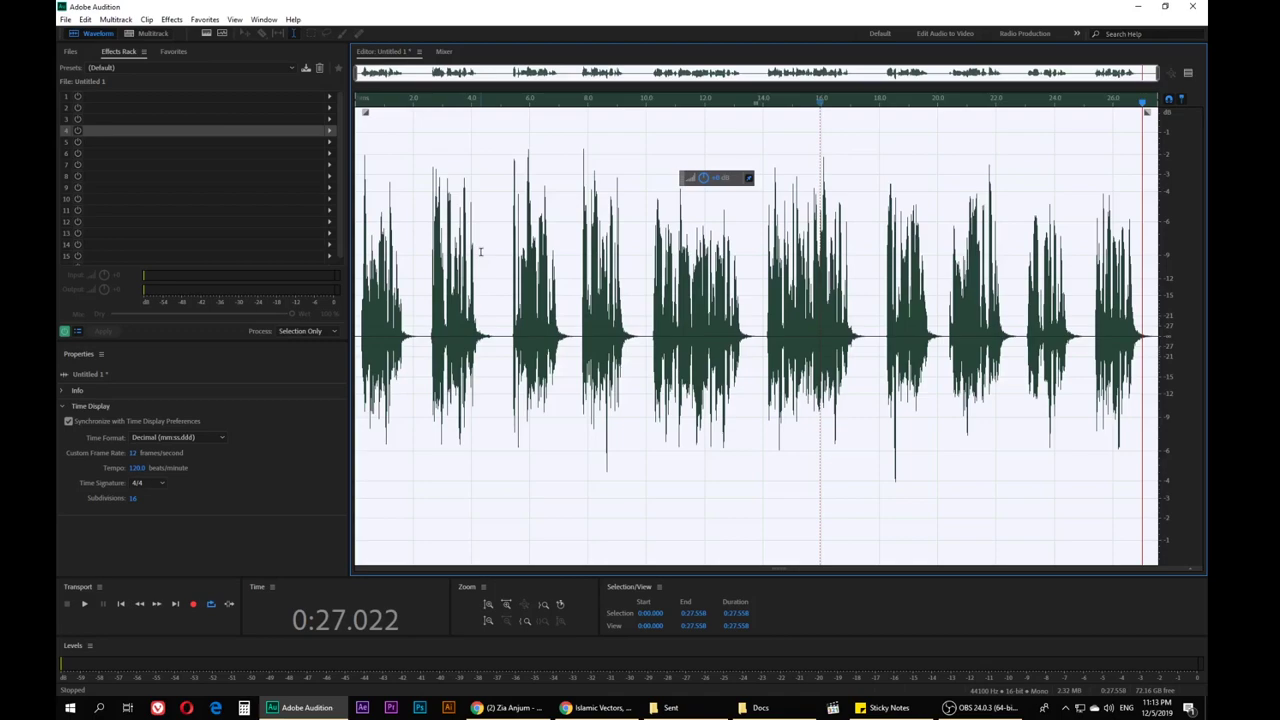
# Start saving the recording, browse for its location and review the file types, keeping Wave PCM.
pyautogui.click(67, 20)
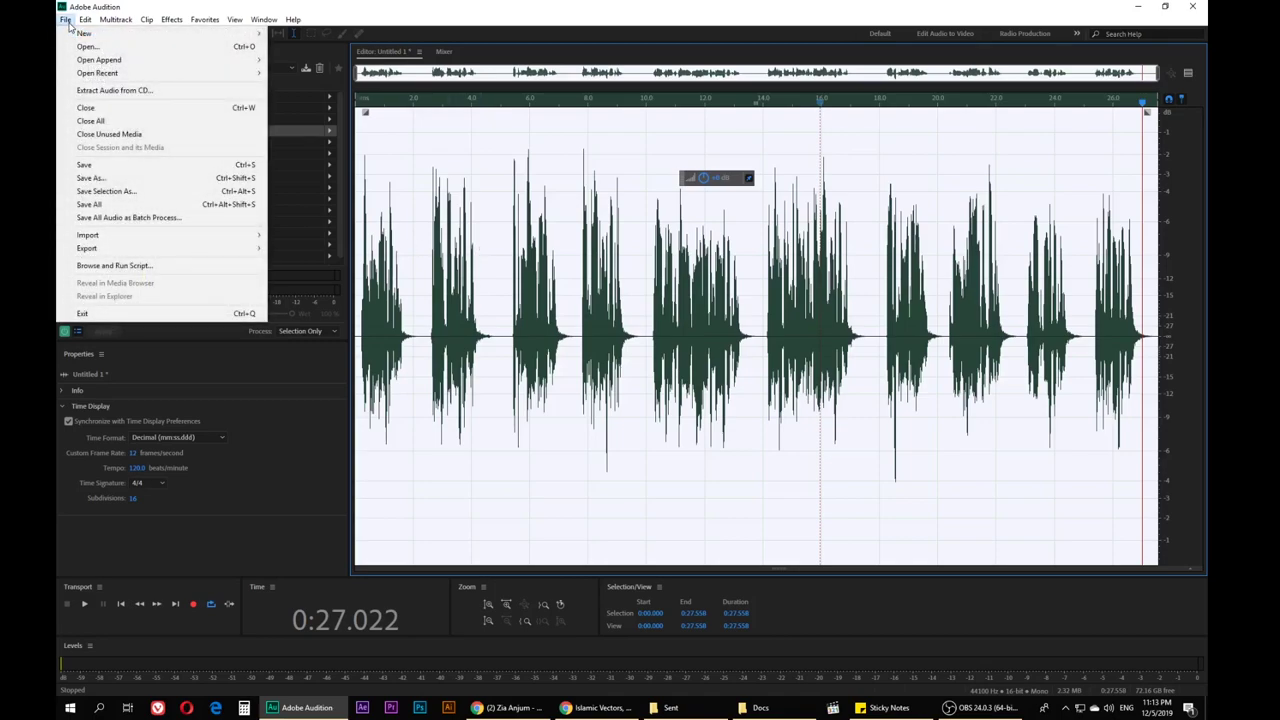
pyautogui.click(96, 168)
pyautogui.moveTo(580, 182); pyautogui.dragTo(585, 242)
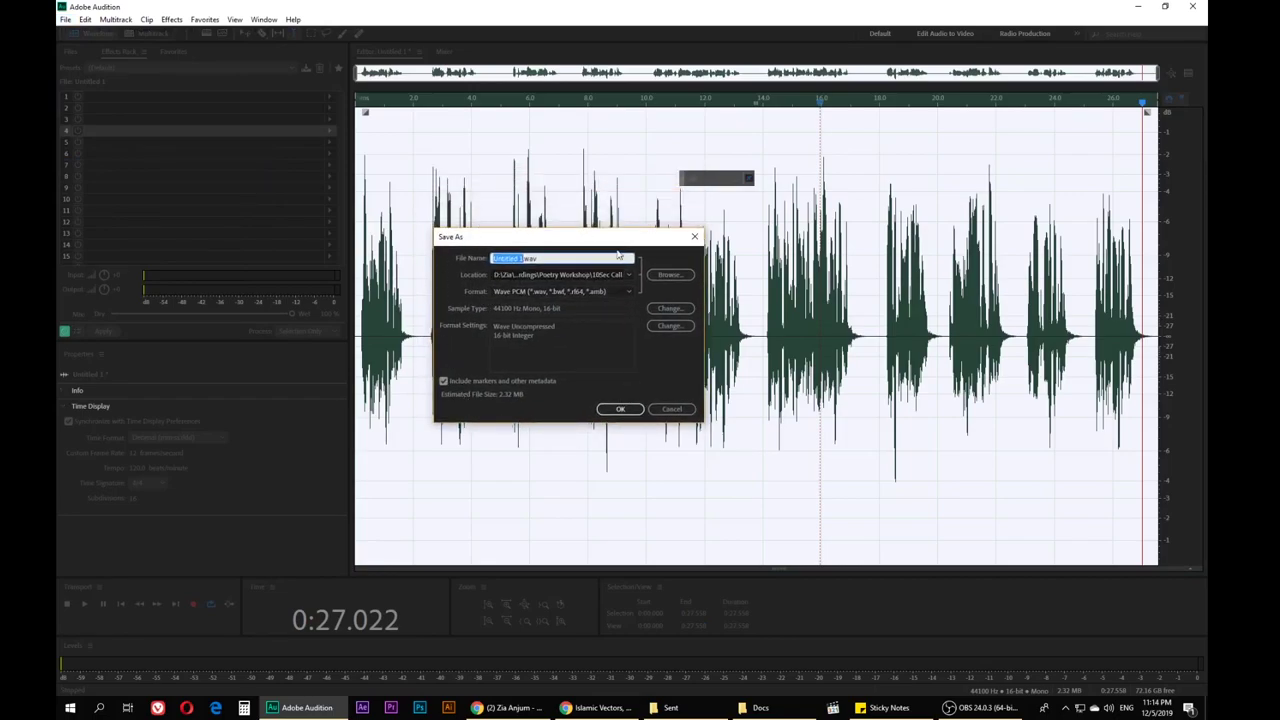
pyautogui.click(669, 274)
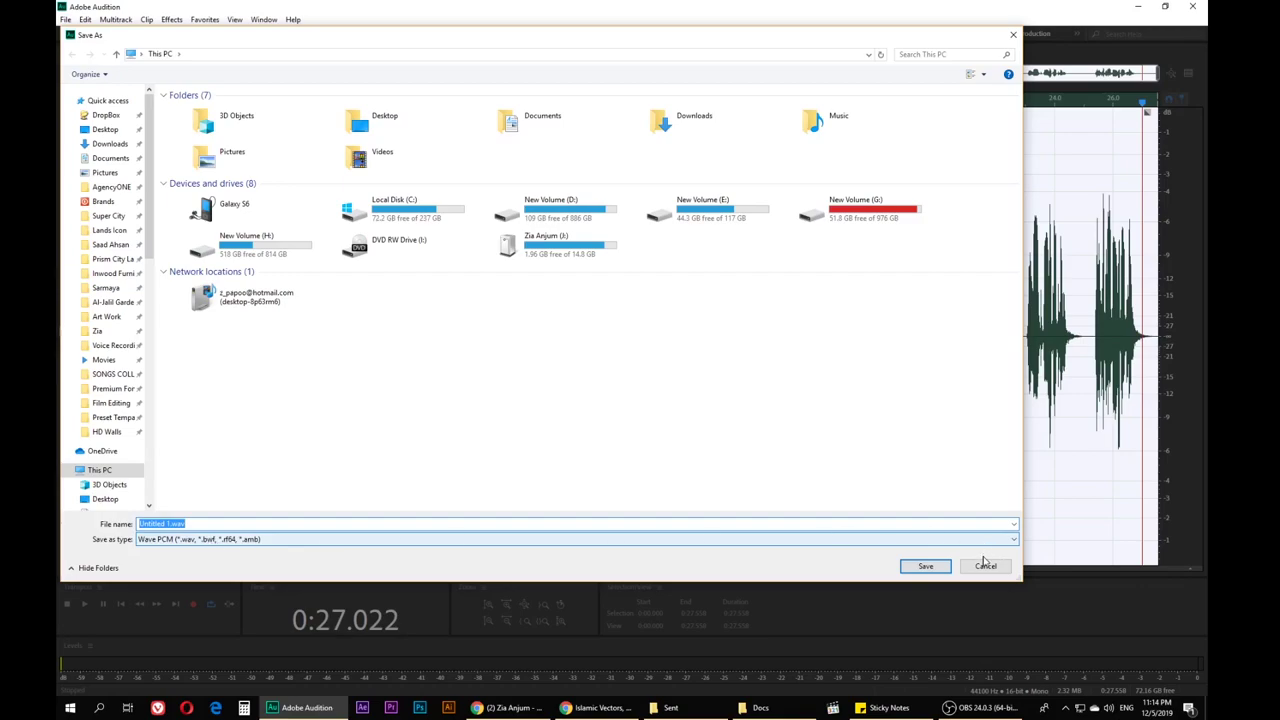
pyautogui.click(187, 540)
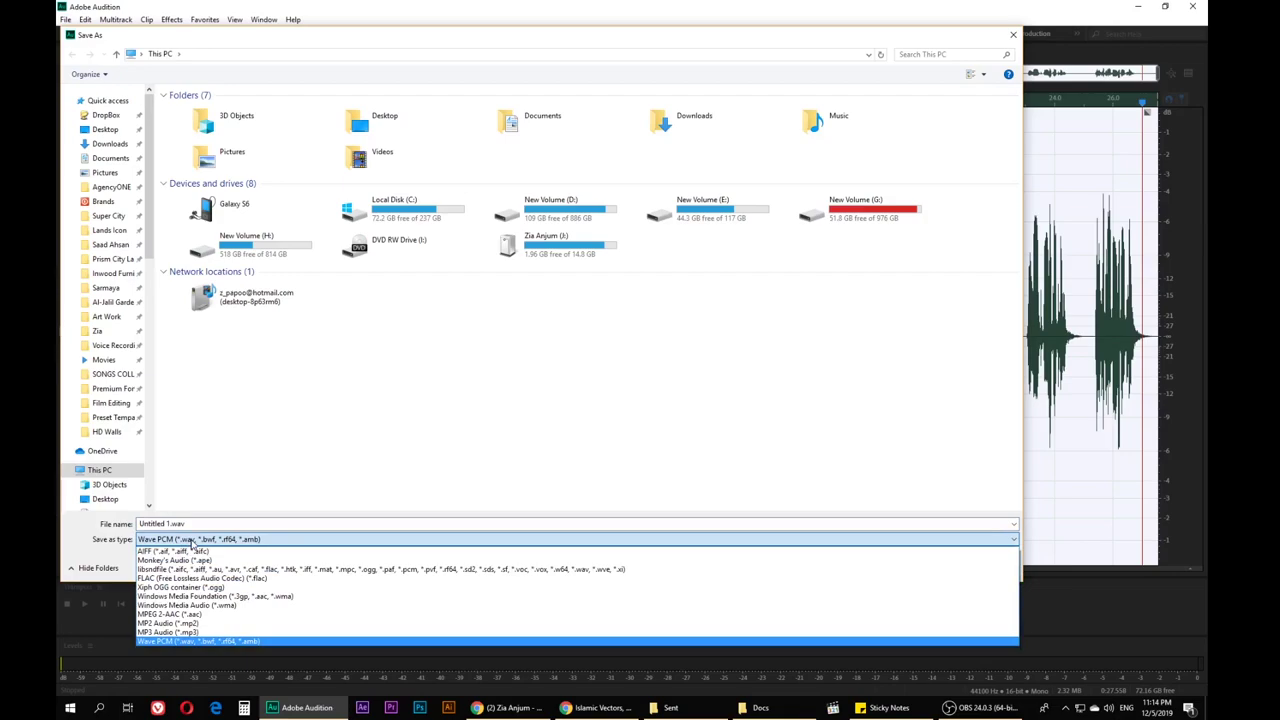
pyautogui.click(191, 541)
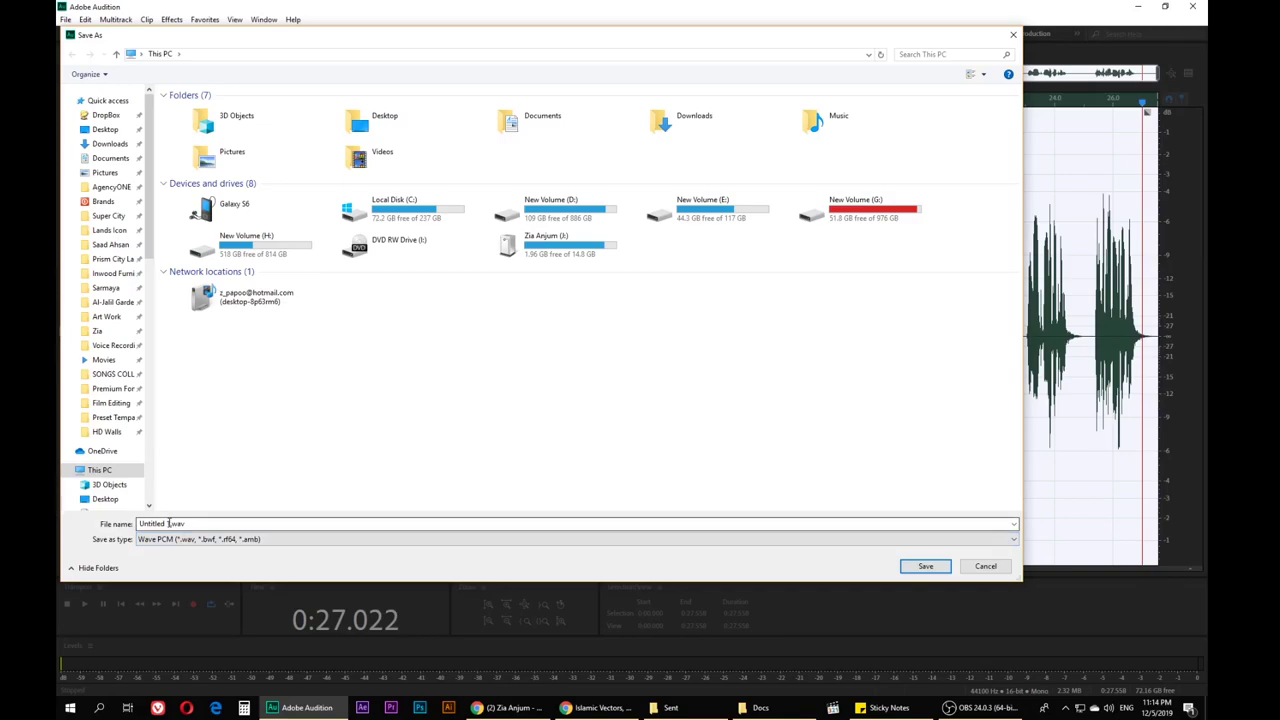
# Name the file vocals.wav and save it with the default audio settings.
pyautogui.doubleClick(168, 523)
pyautogui.click(164, 522)
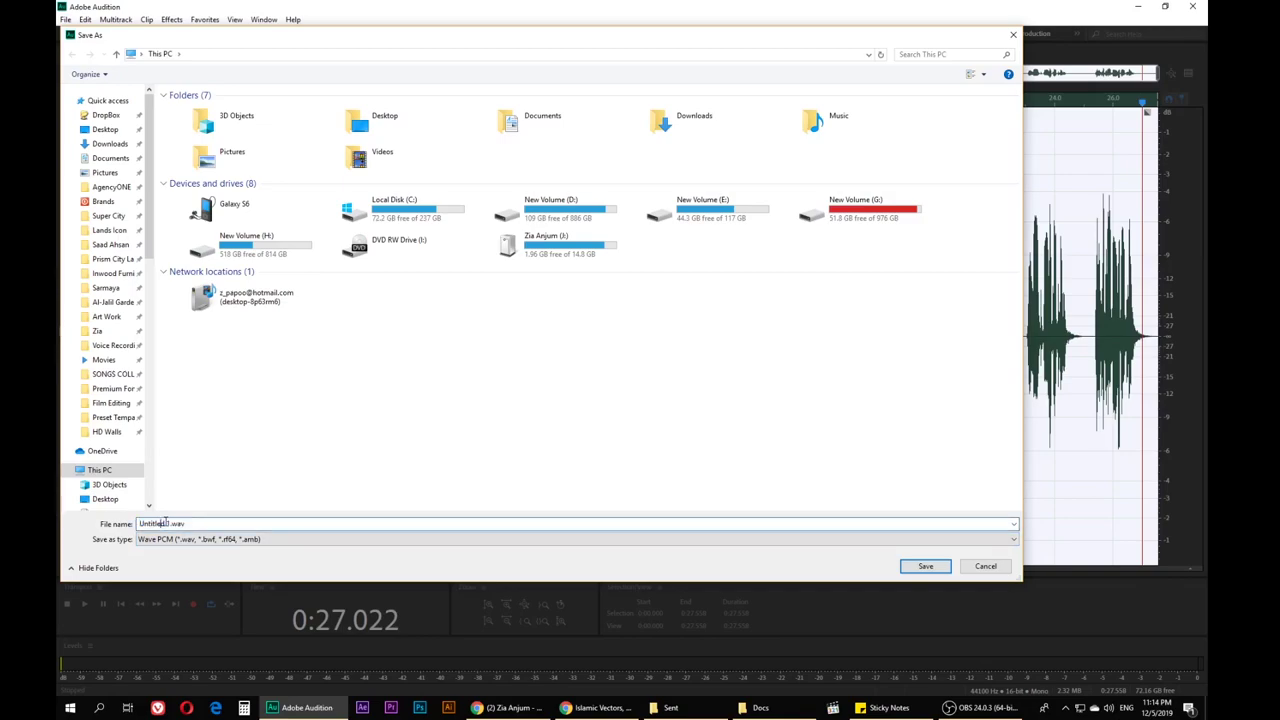
pyautogui.moveTo(170, 522); pyautogui.dragTo(99, 515)
pyautogui.write('voc')
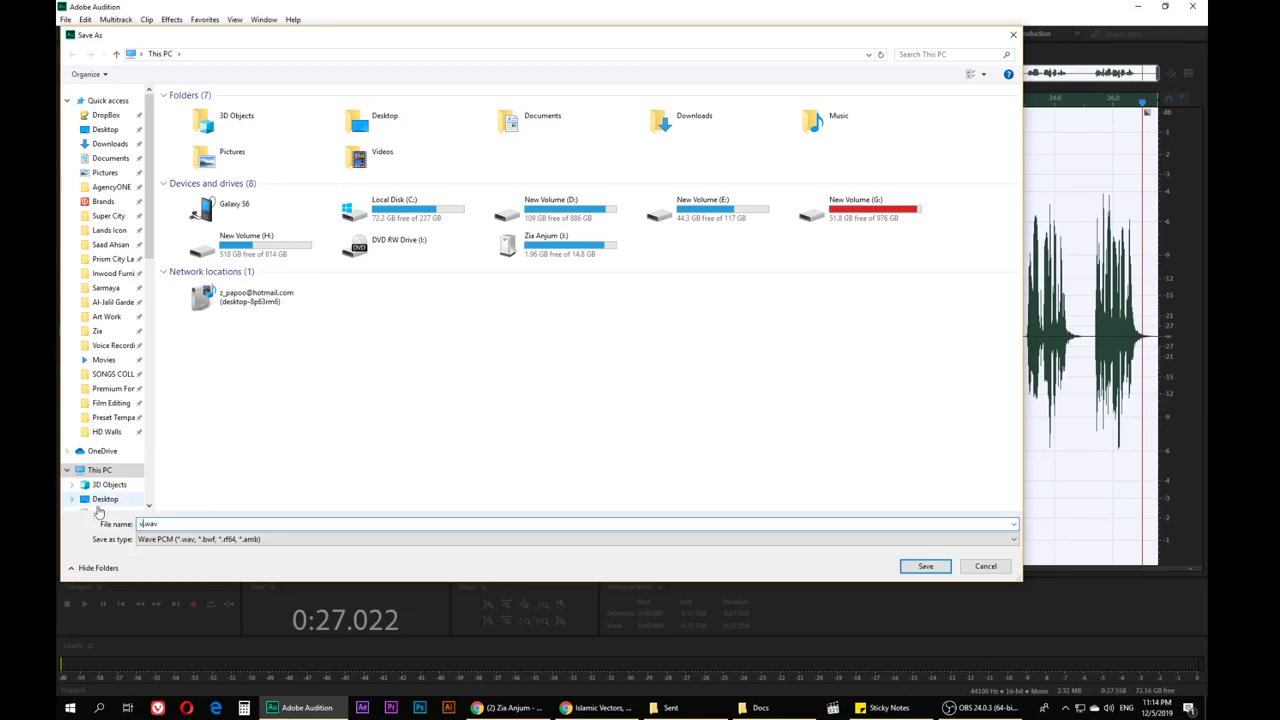
pyautogui.write('als')
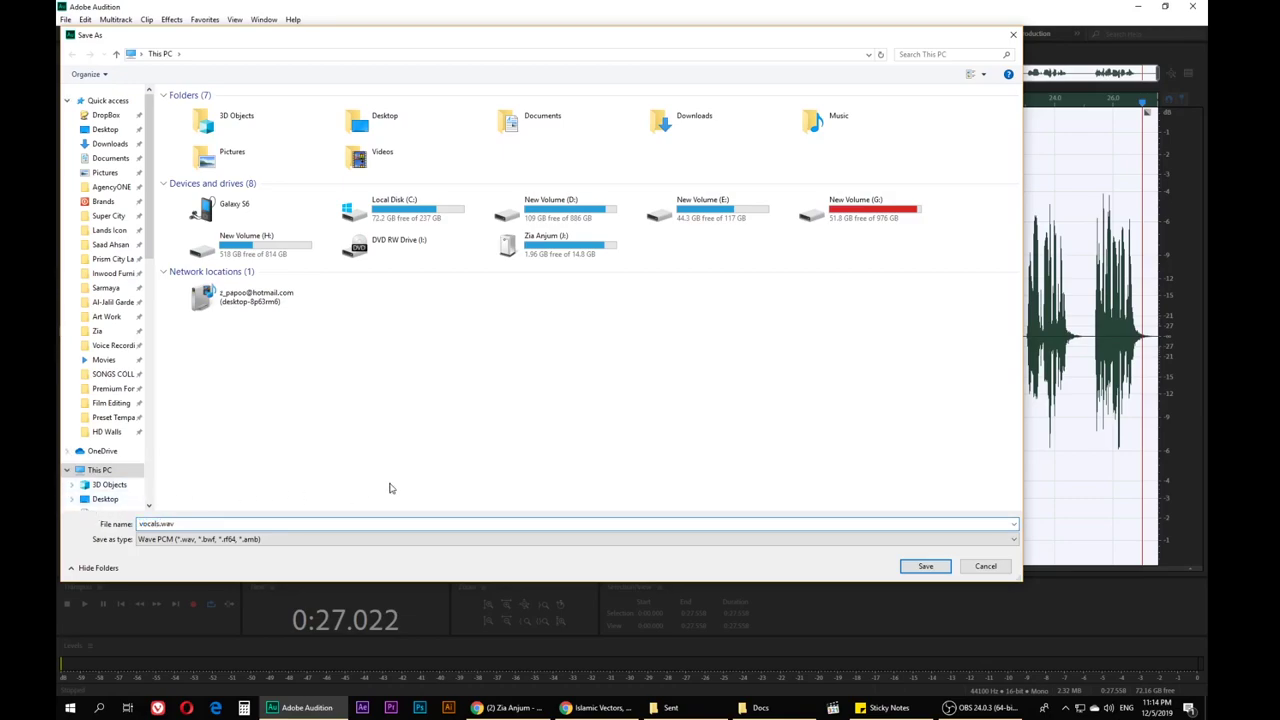
pyautogui.click(926, 566)
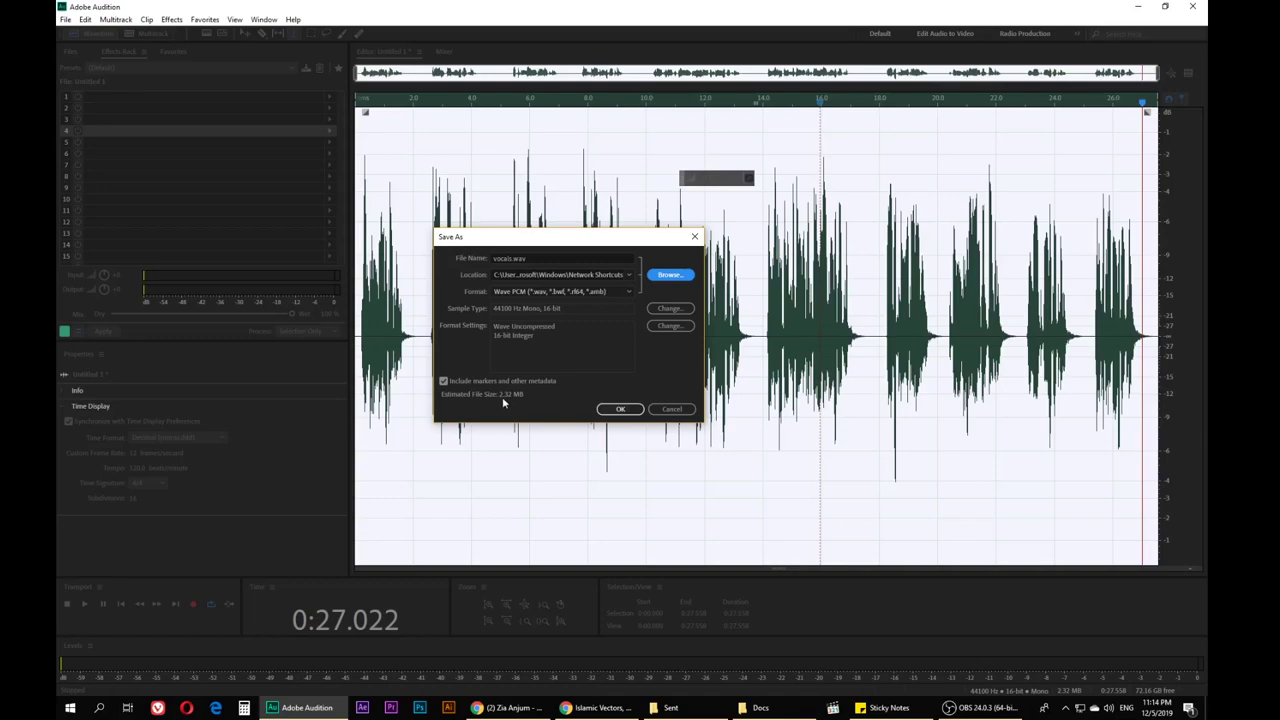
pyautogui.click(620, 409)
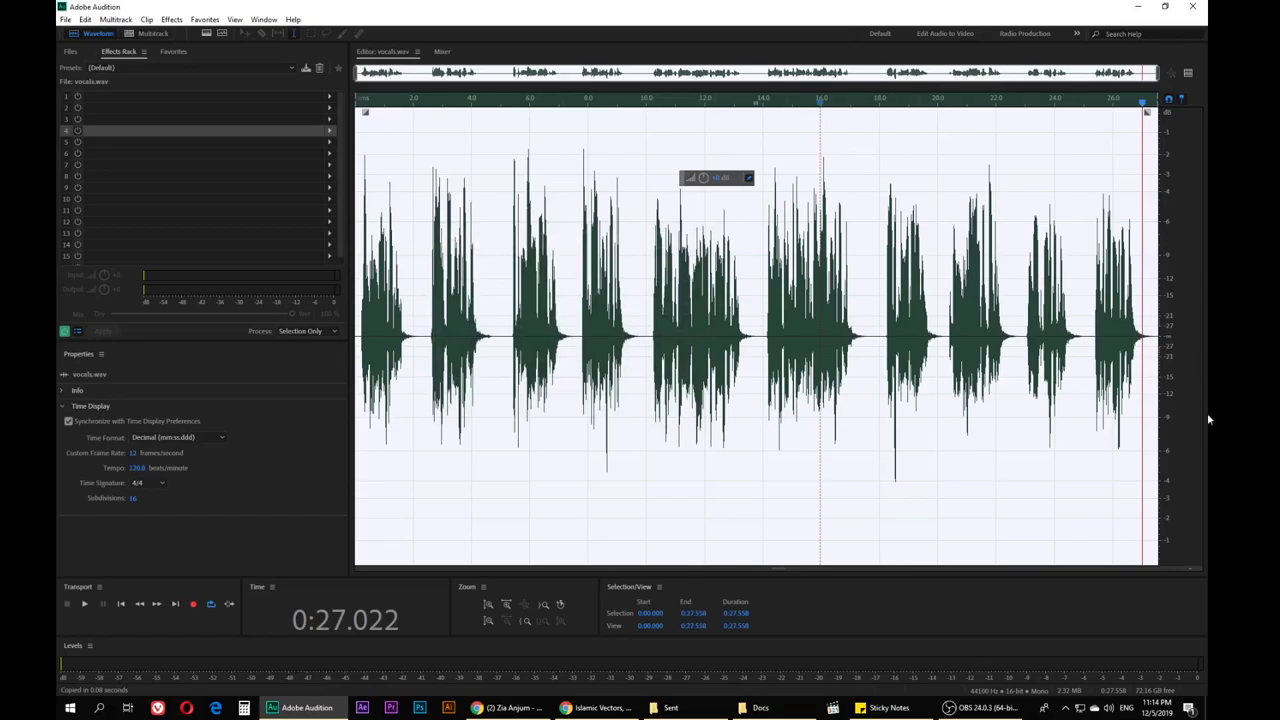
# Look for the saved vocals file among the items on the desktop.
pyautogui.press('super+d')
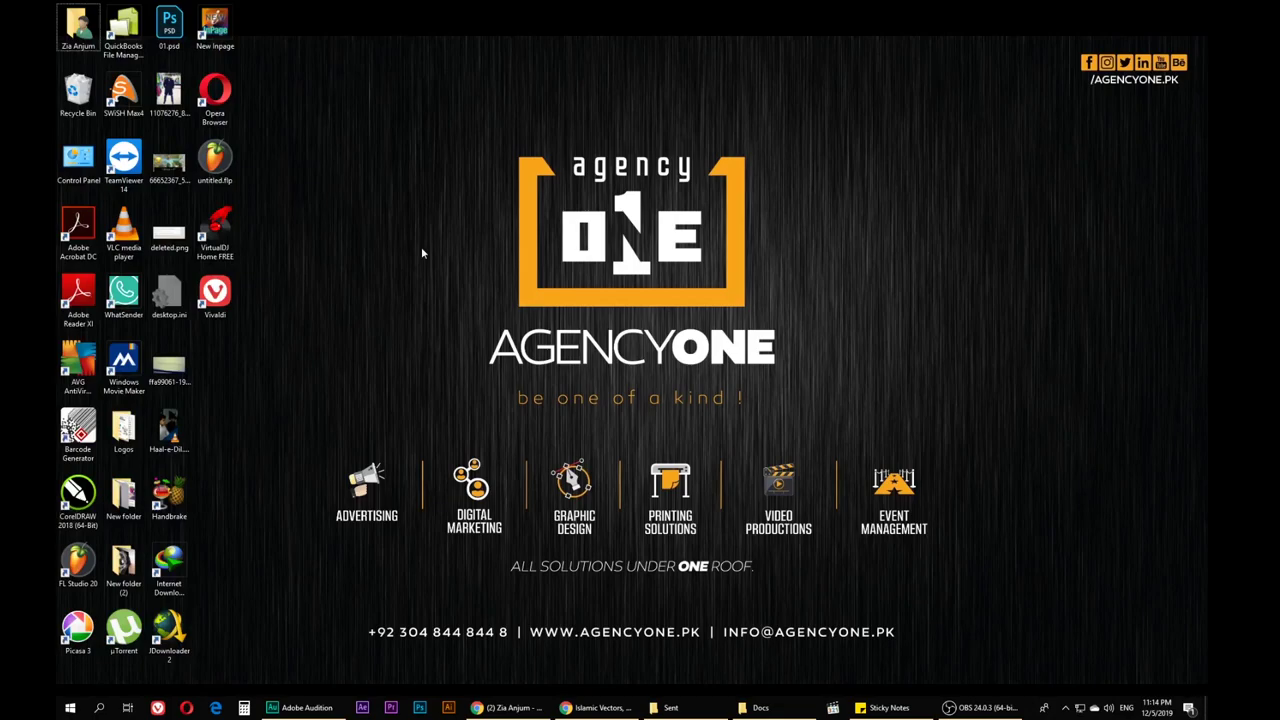
pyautogui.click(181, 353)
pyautogui.click(242, 316)
pyautogui.press('v')
pyautogui.press('v')
pyautogui.press('v')
pyautogui.press('v')
pyautogui.press('v')
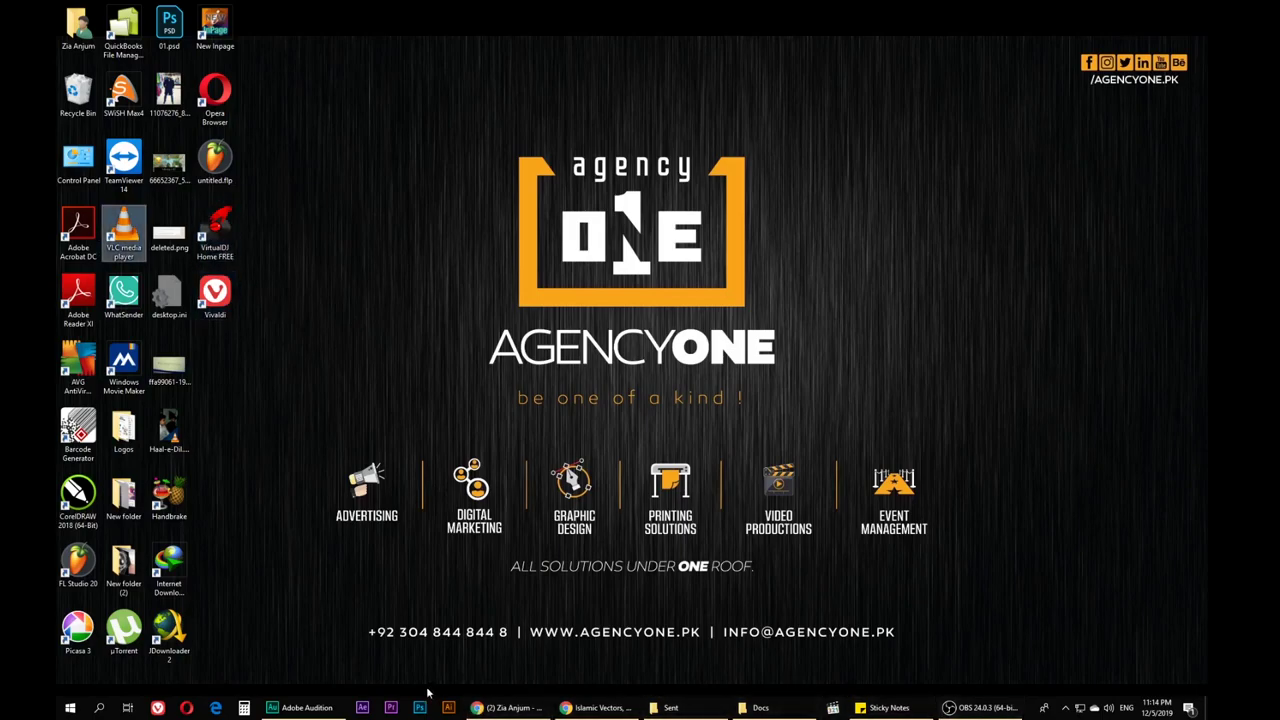
# Return to Adobe Audition and save vocals.wav again under the same name in the Desktop folder.
pyautogui.click(300, 707)
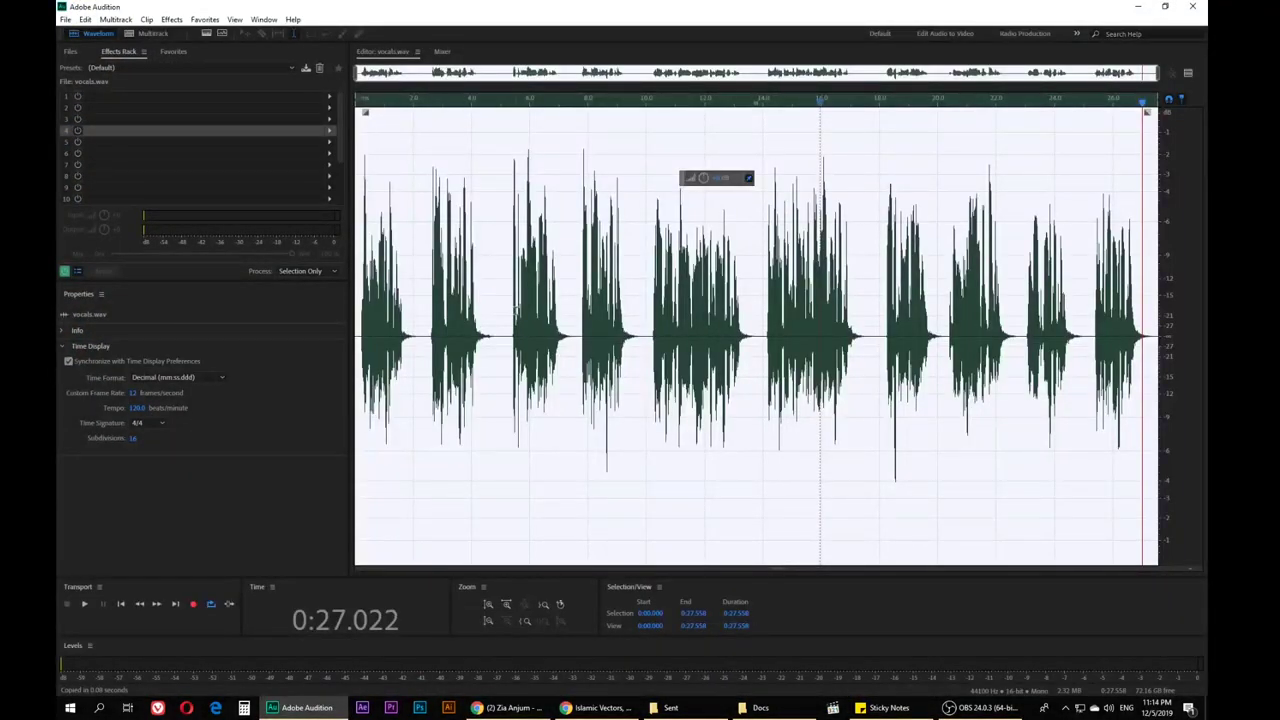
pyautogui.hotkey('ctrl', 'shift', 's')
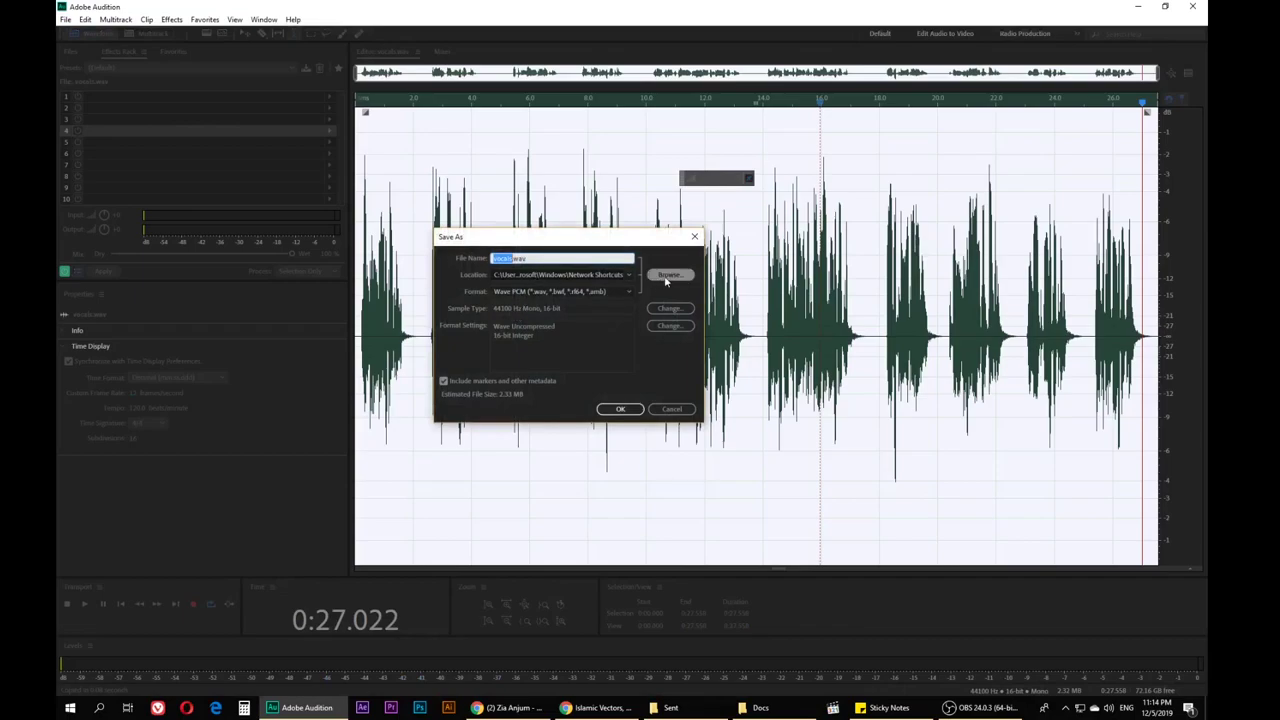
pyautogui.click(668, 276)
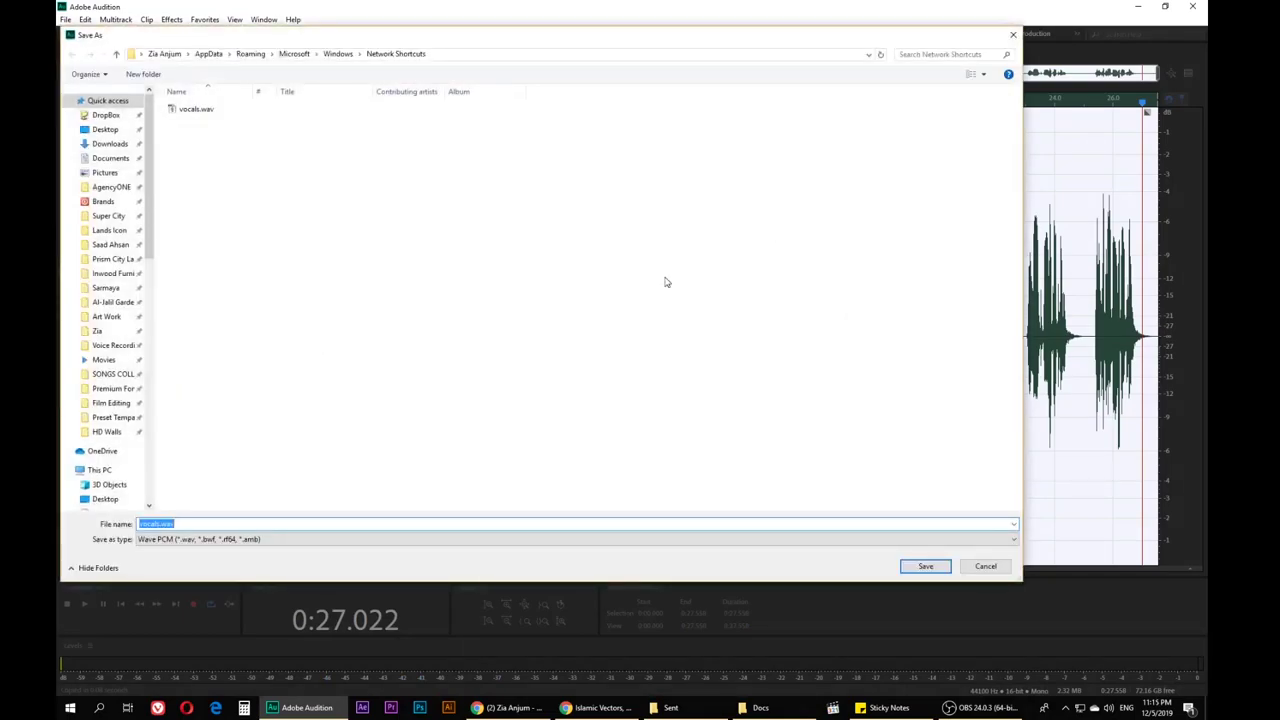
pyautogui.click(197, 111)
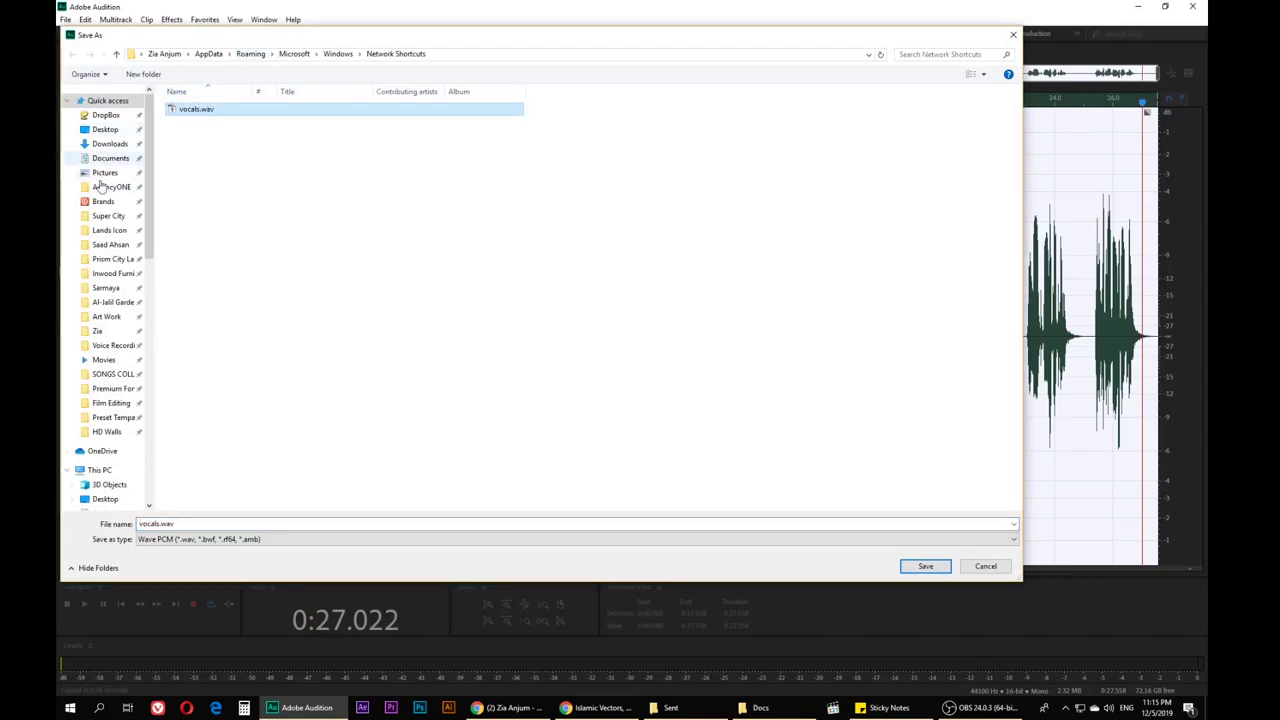
pyautogui.click(110, 499)
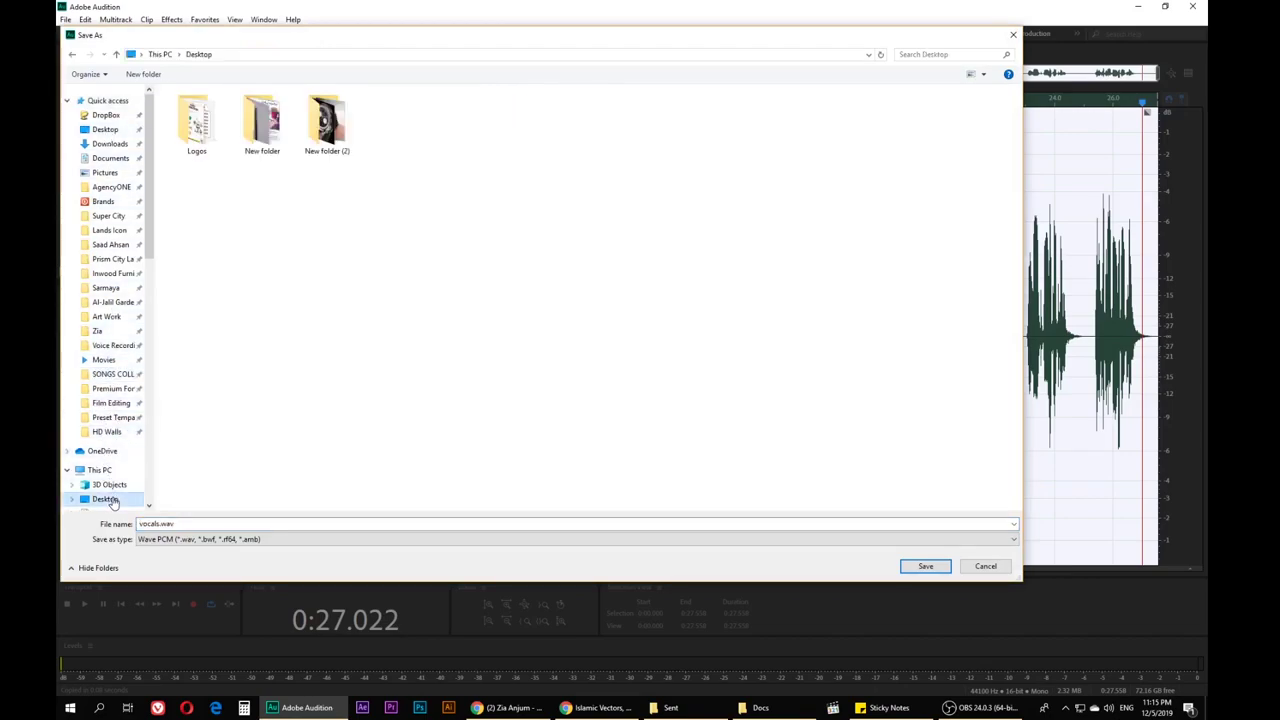
pyautogui.click(926, 566)
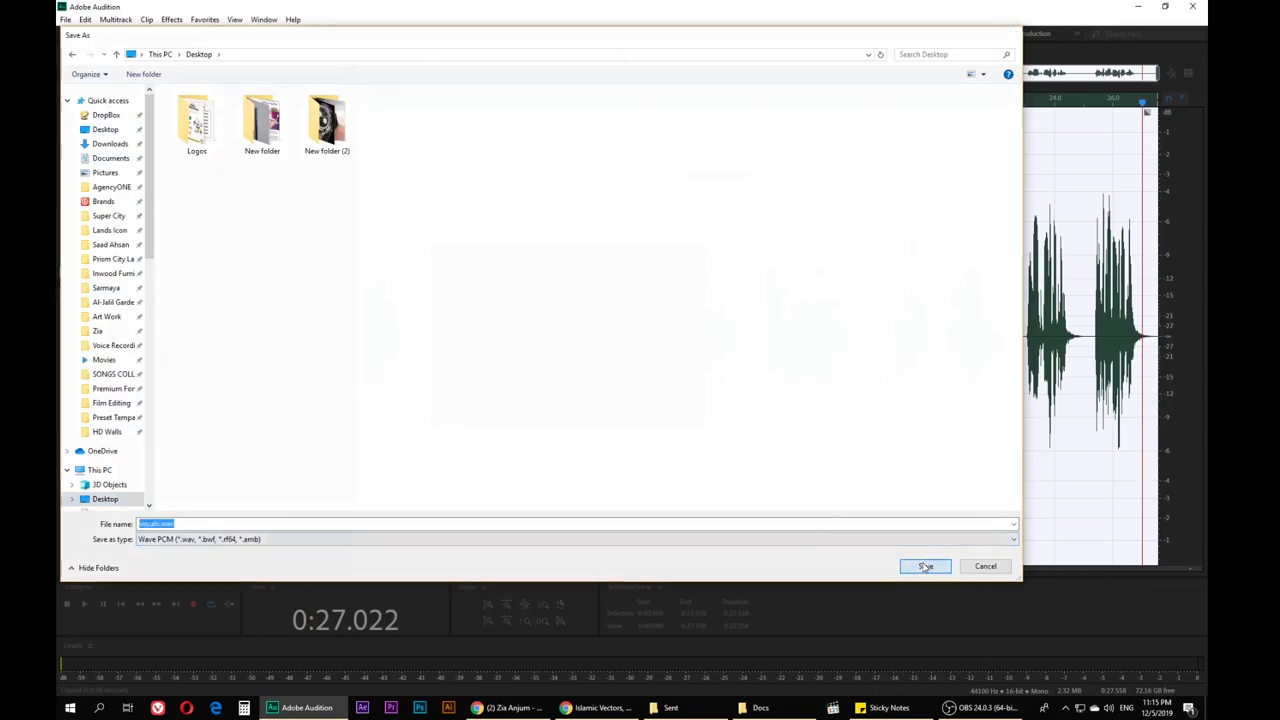
pyautogui.click(618, 410)
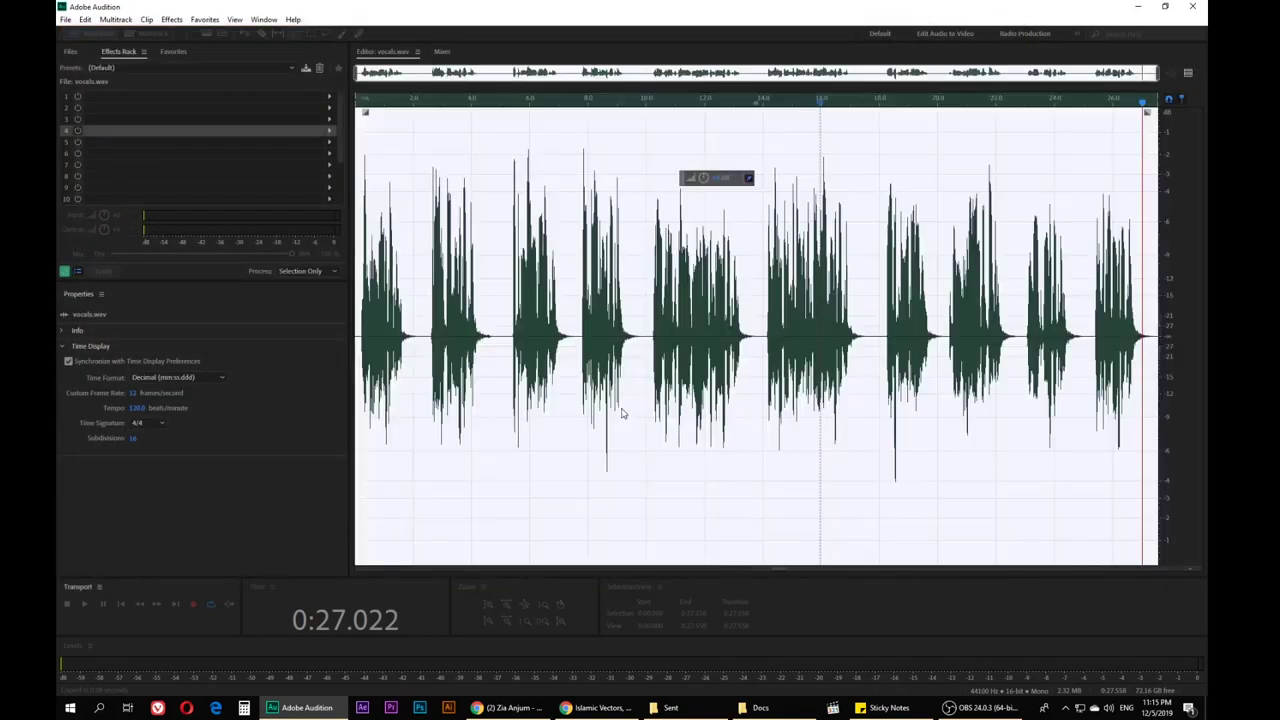
# Play vocals.wav from the desktop in the media player, pause it after a few seconds, and minimize the player and Adobe Audition.
pyautogui.press('super+d')
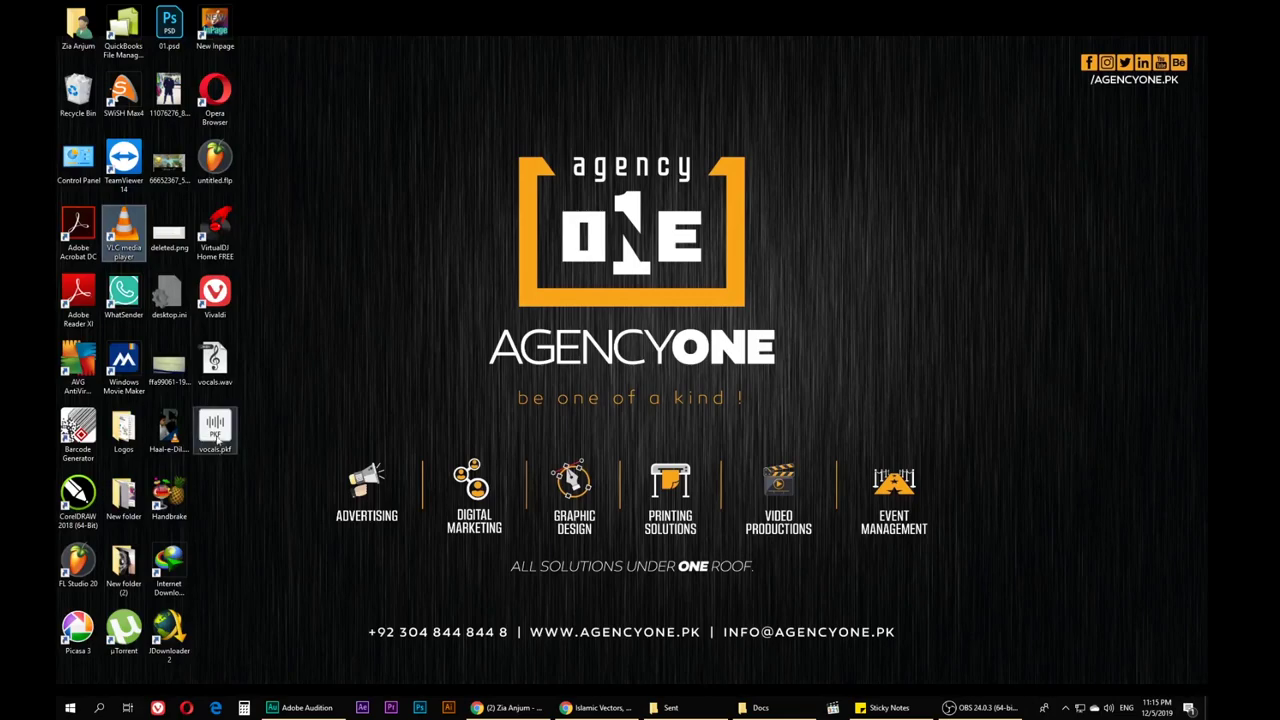
pyautogui.click(215, 362)
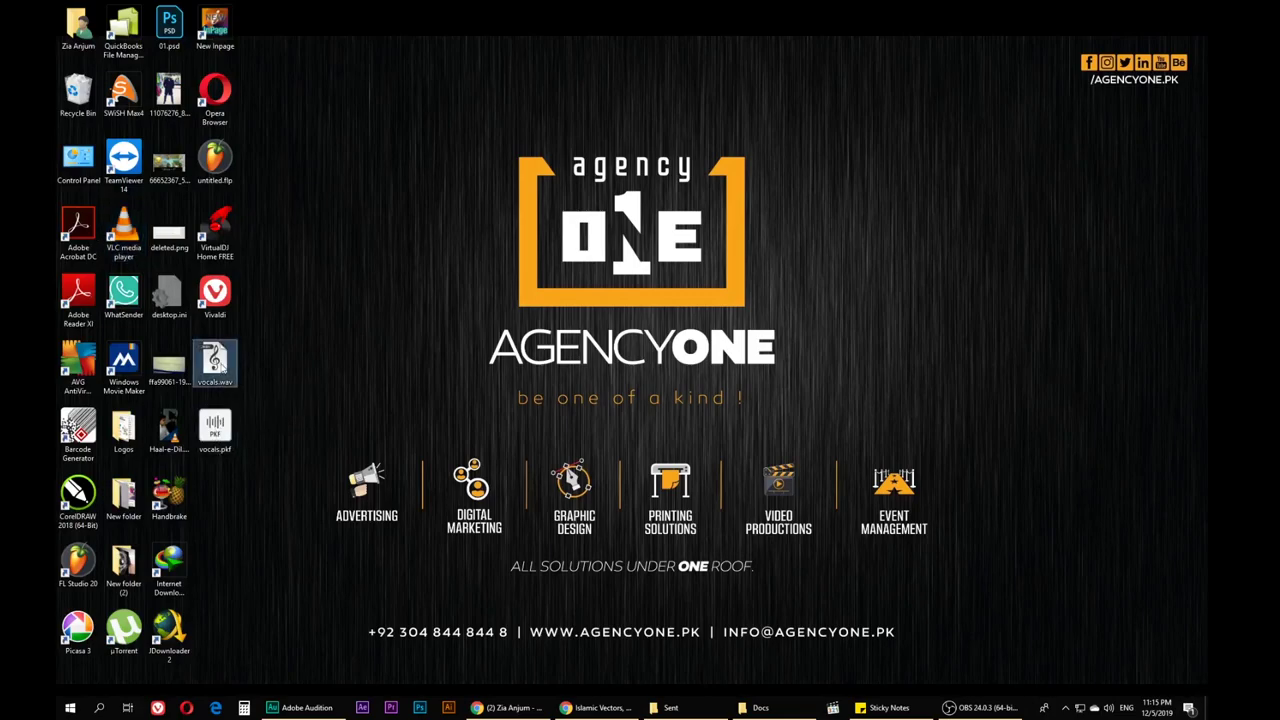
pyautogui.doubleClick(215, 362)
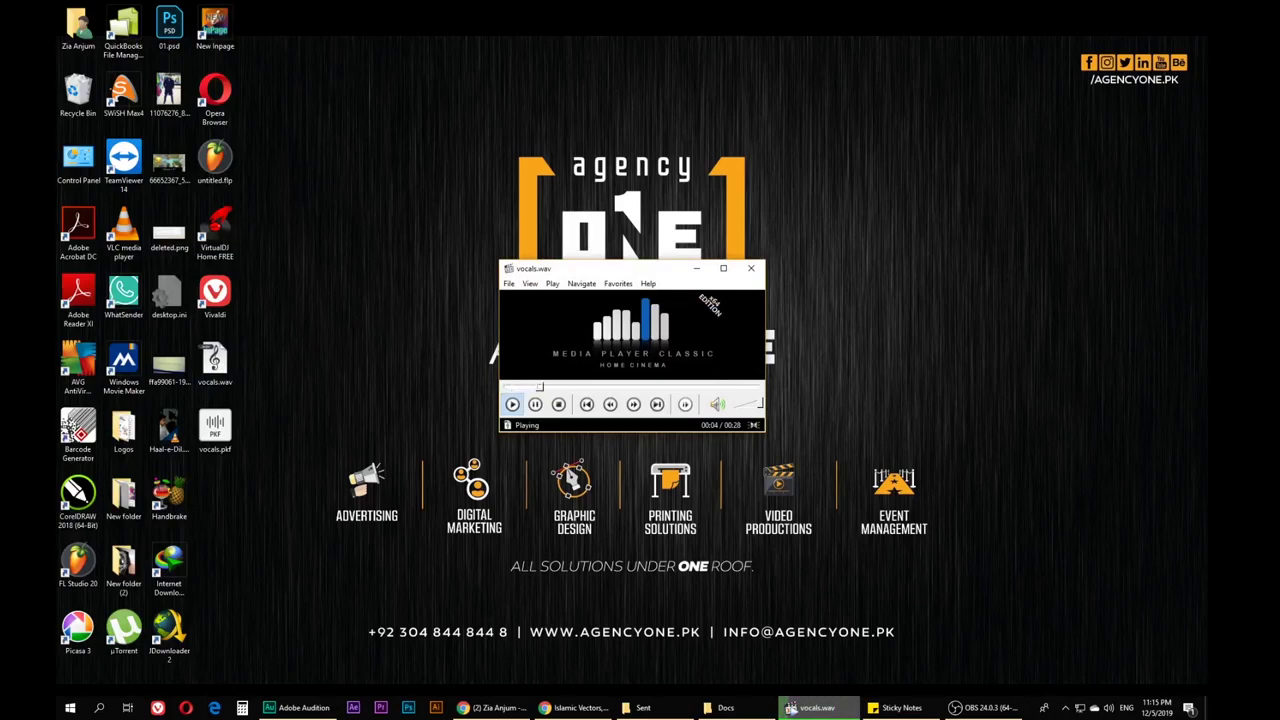
pyautogui.click(657, 372)
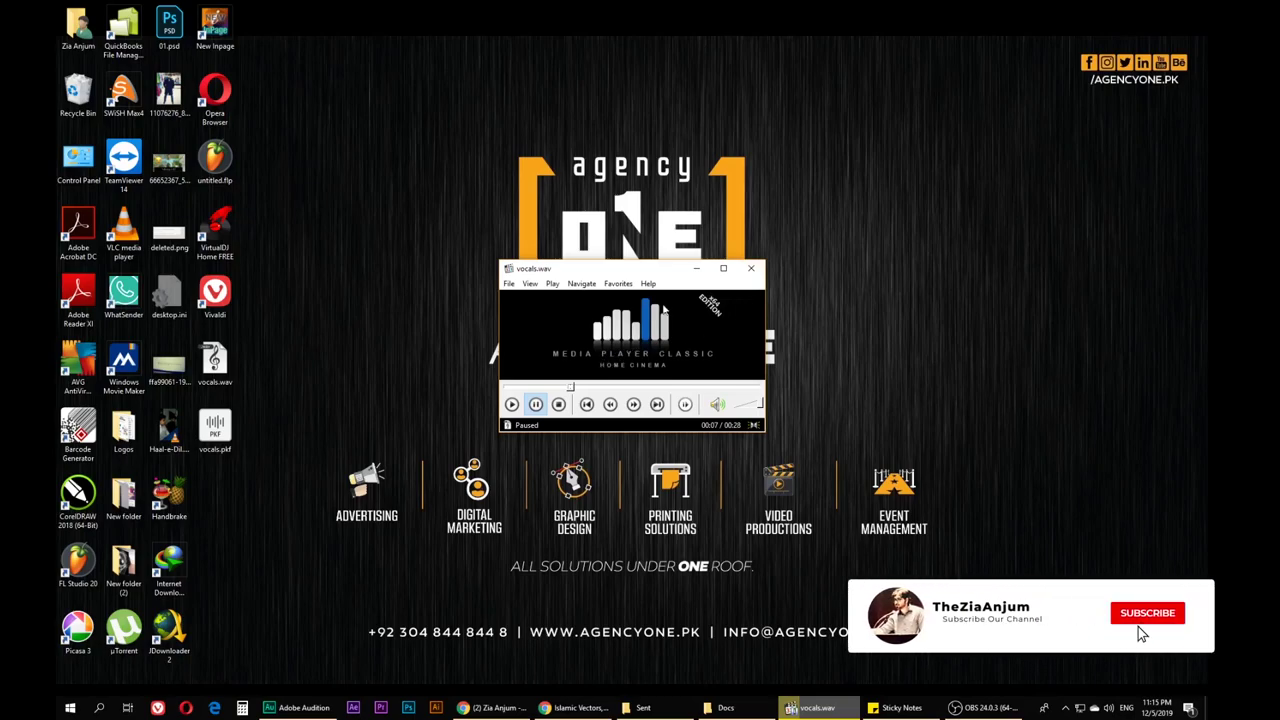
pyautogui.click(697, 274)
pyautogui.click(301, 708)
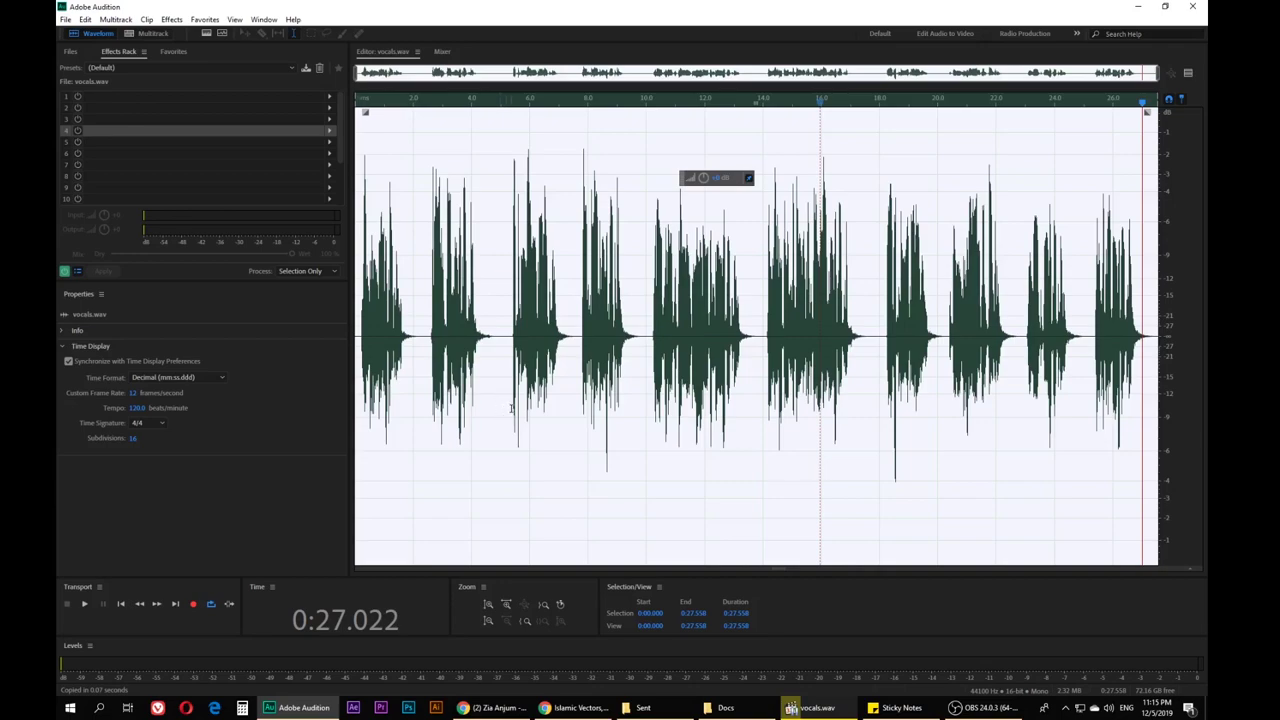
pyautogui.click(1137, 6)
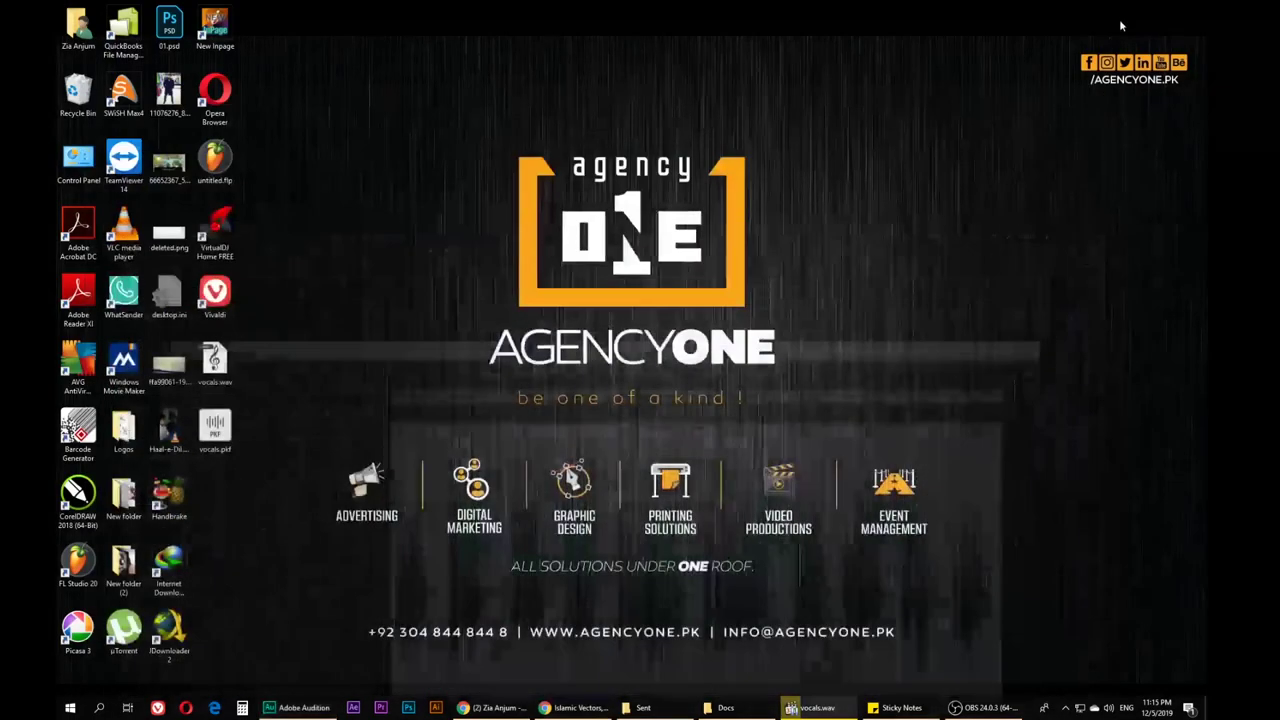